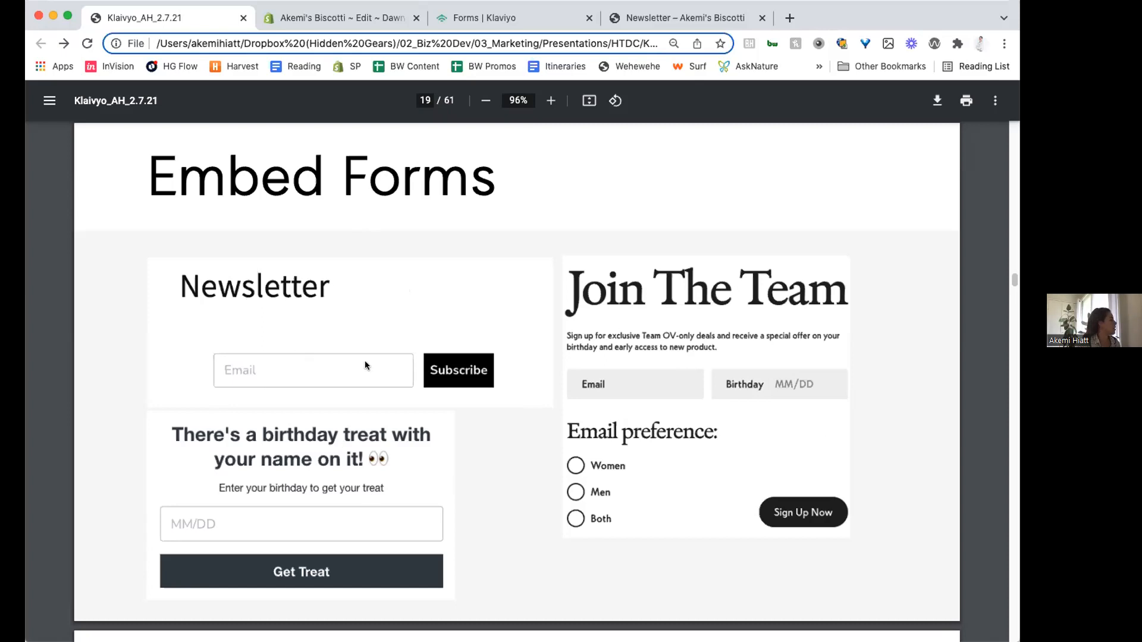
- Switch to the storefront's Newsletter page, reload it, and examine the embedded email signup form under the heading
left_click(651, 18)
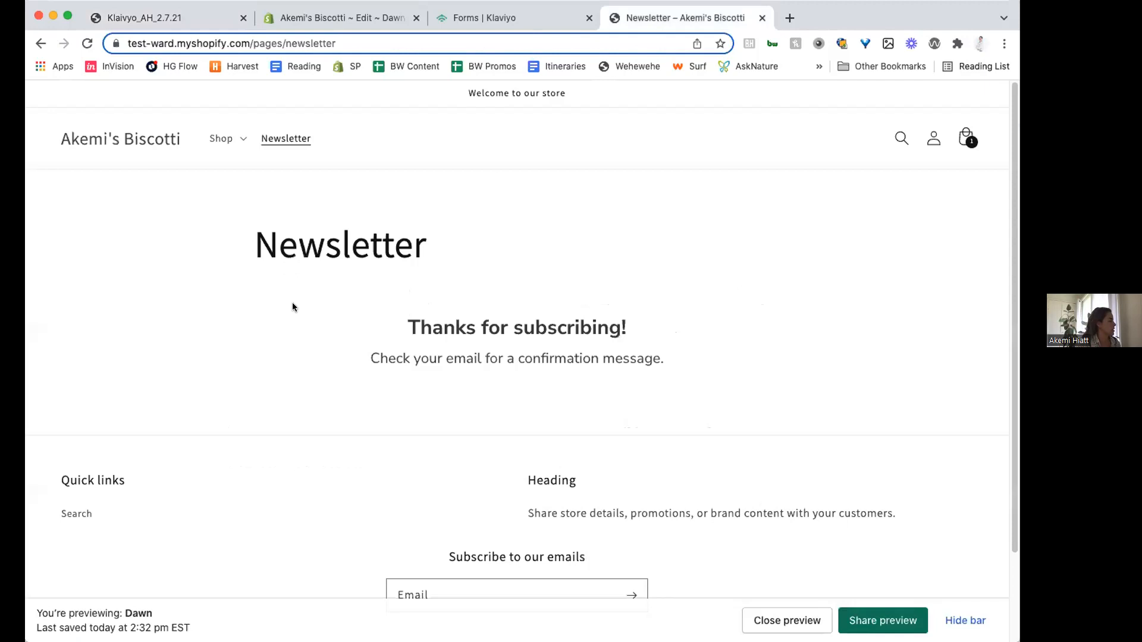
left_click(286, 139)
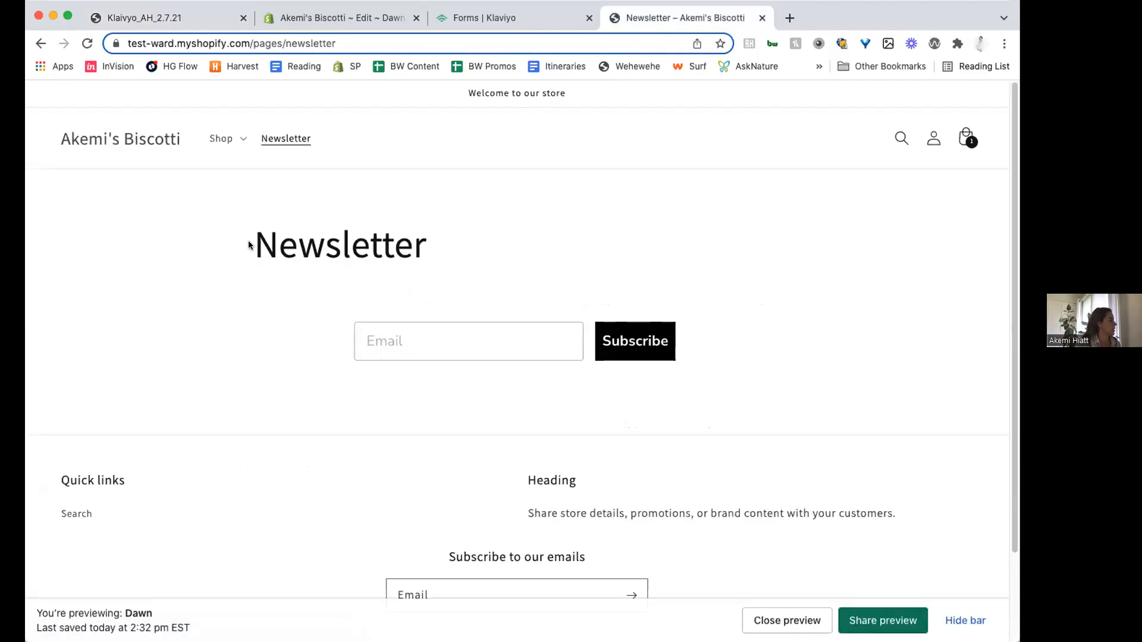
left_click_drag(248, 244, 745, 378)
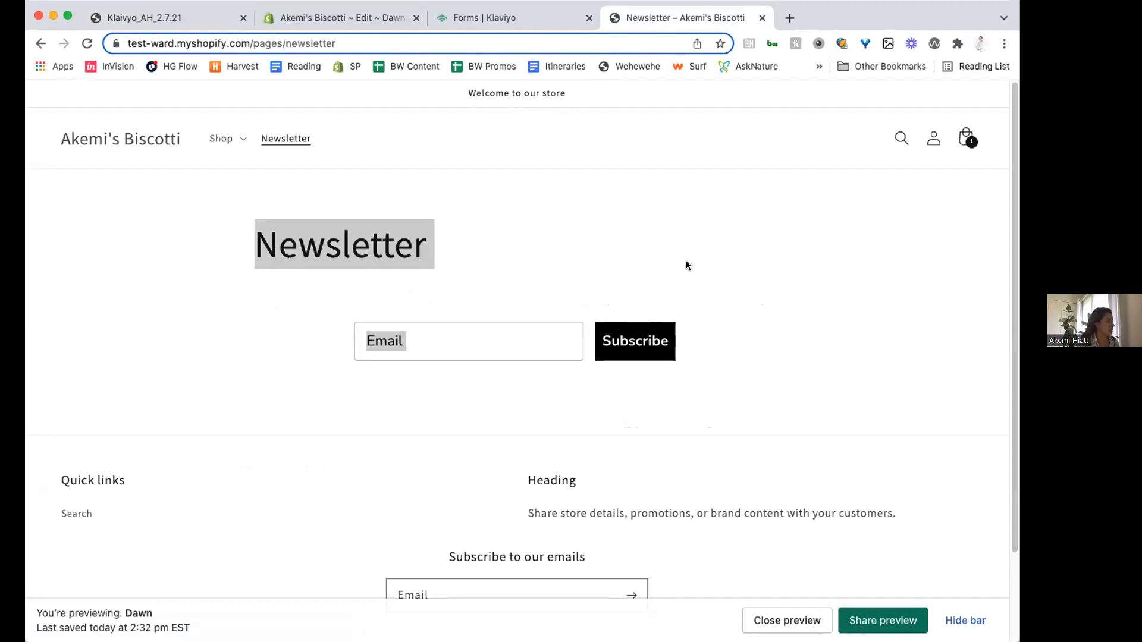
left_click(660, 240)
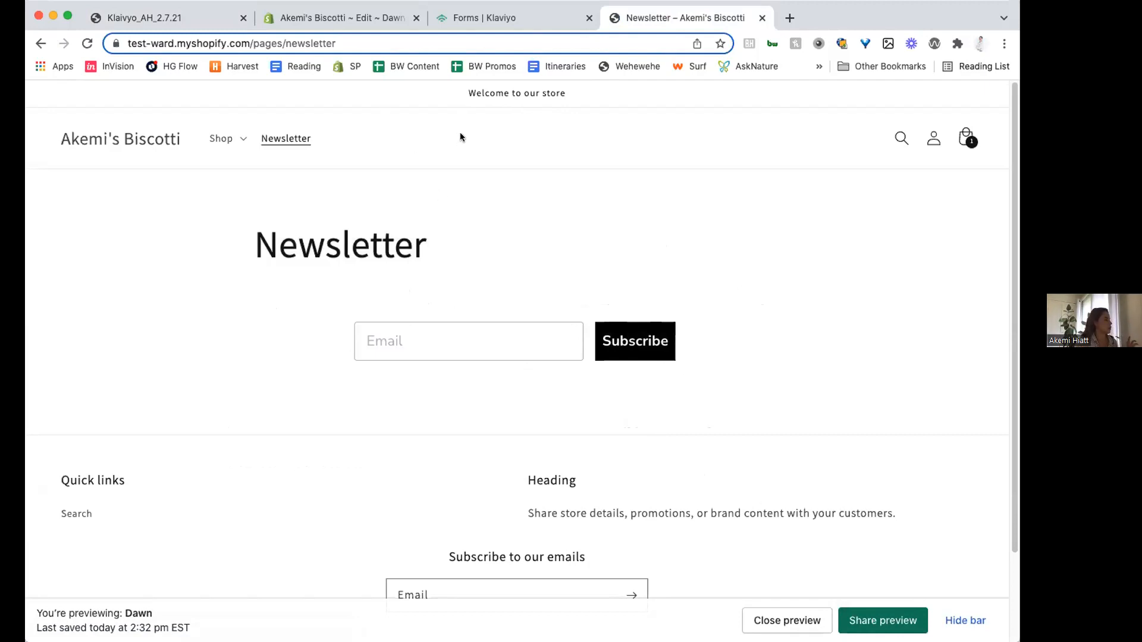
- Review the signup forms install code snippet in Klaviyo, comparing it with the storefront page, and close the install dialog
left_click(464, 18)
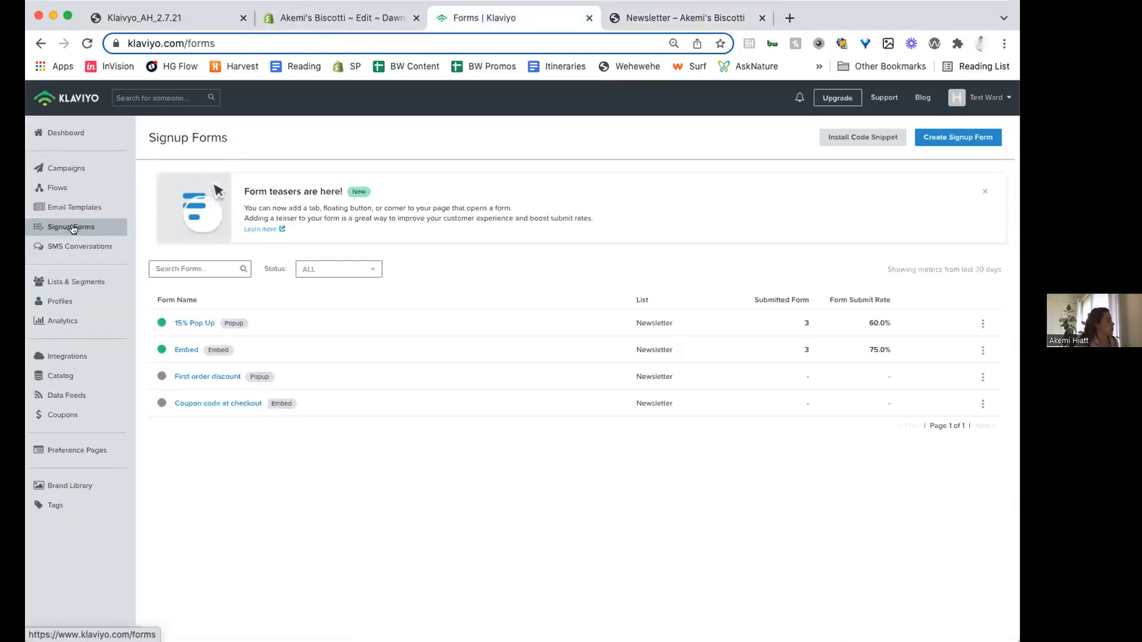
left_click(855, 137)
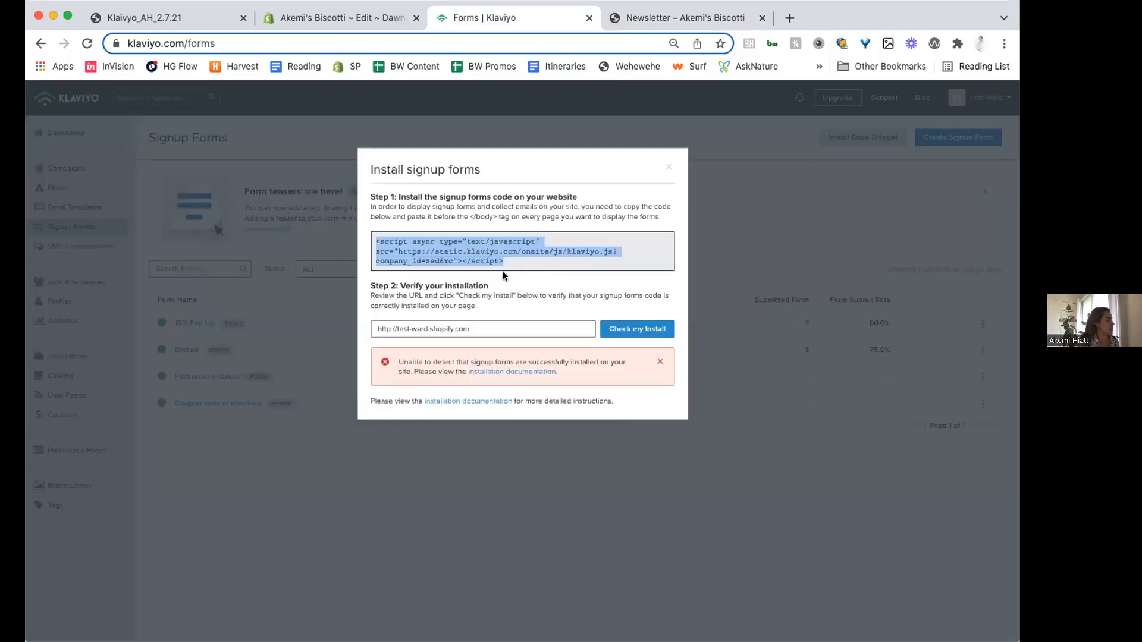
left_click(657, 362)
left_click(704, 18)
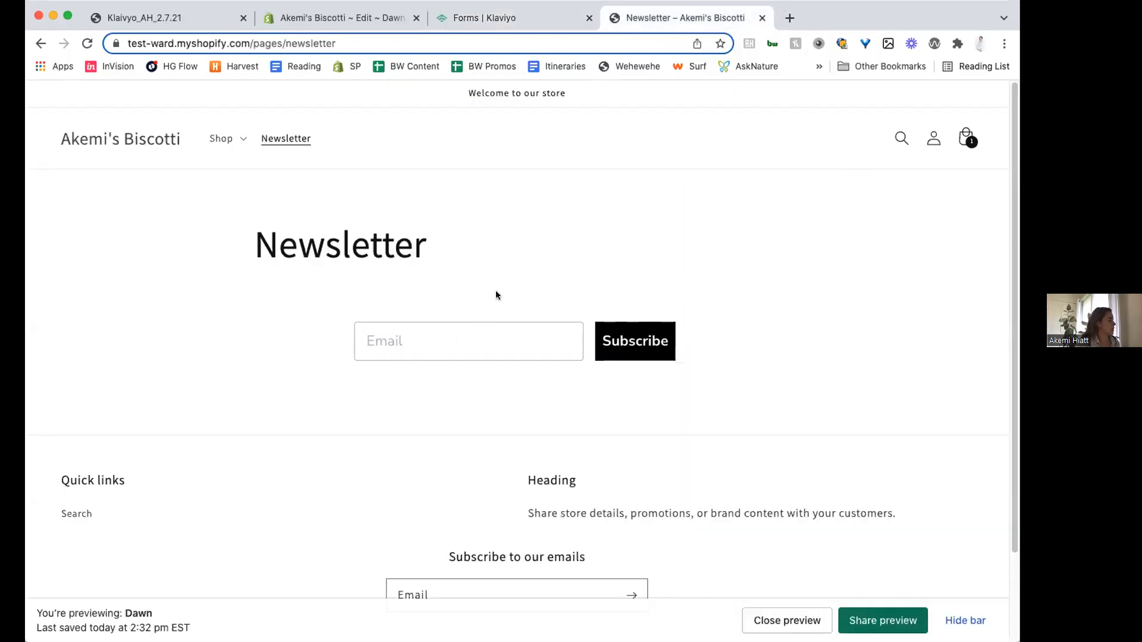
left_click(531, 17)
left_click(488, 262)
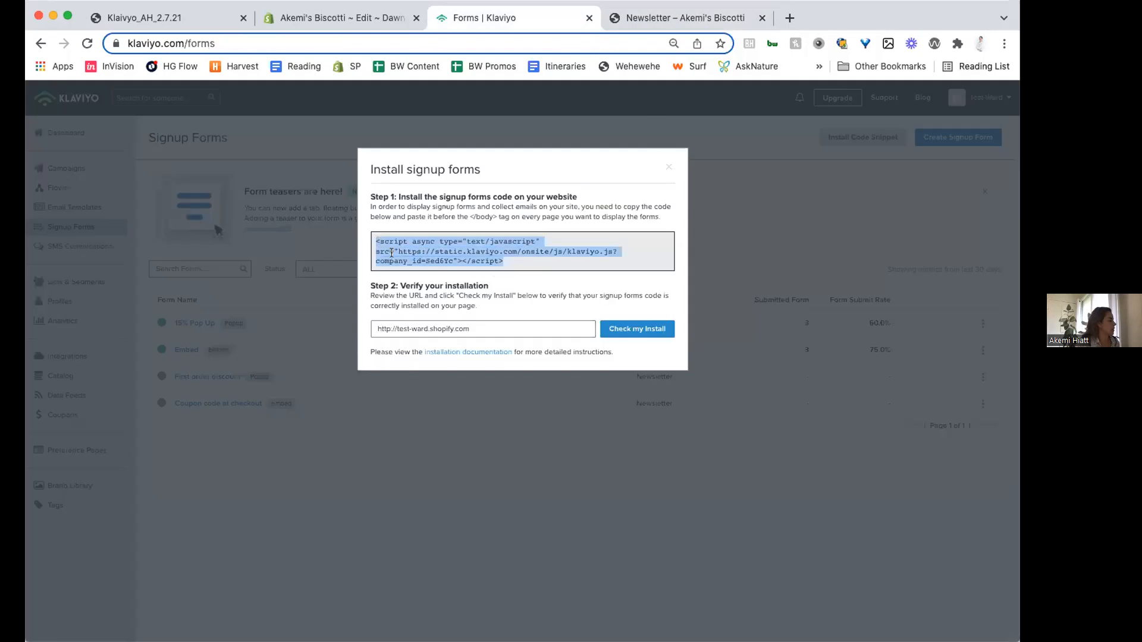
left_click(669, 165)
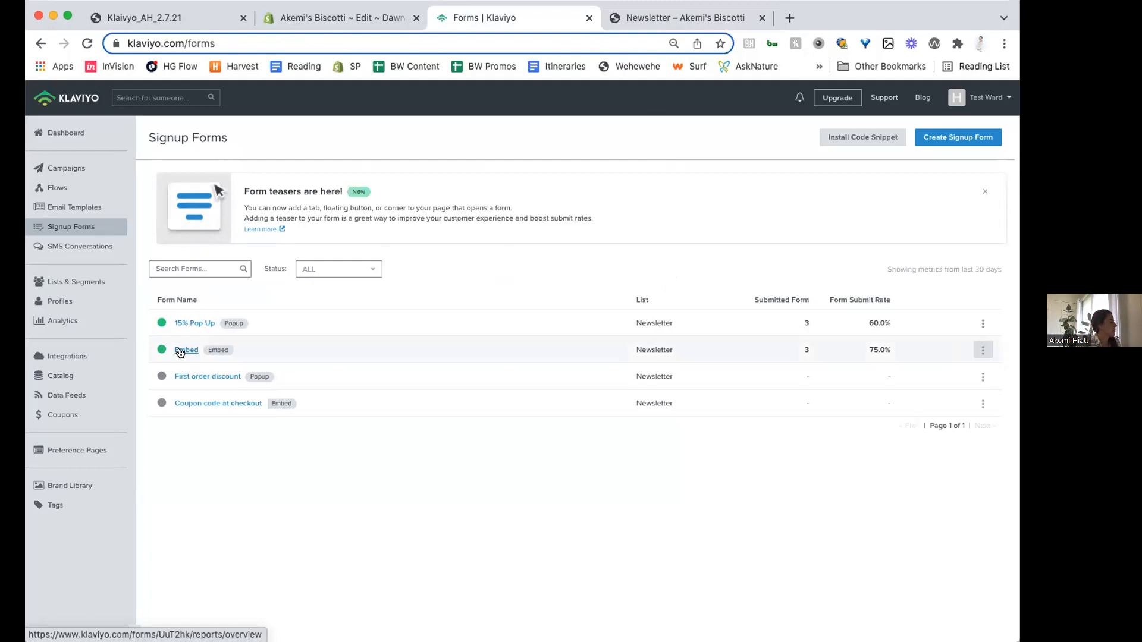
- Open the Embed signup form in the editor and examine the Email input's profile property
left_click(177, 350)
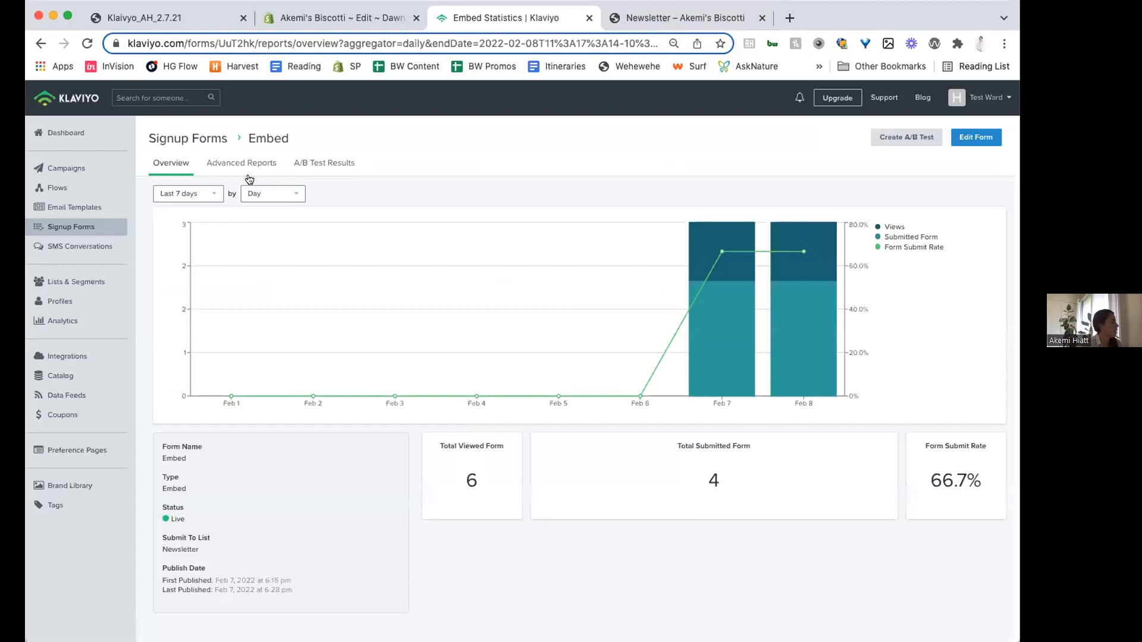
left_click(977, 137)
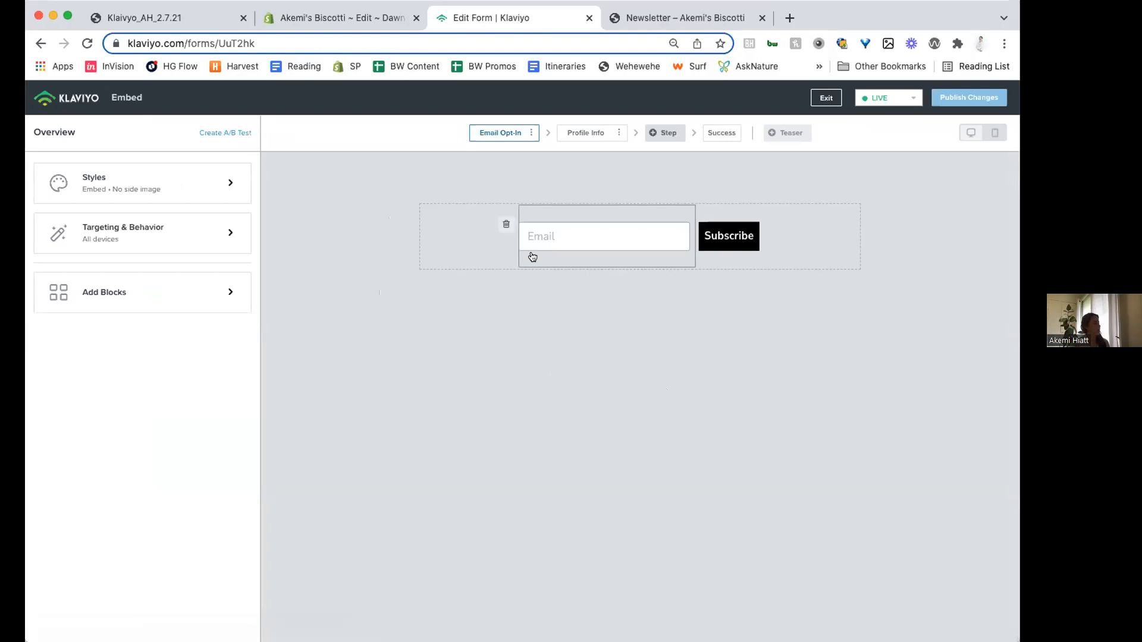
left_click(677, 266)
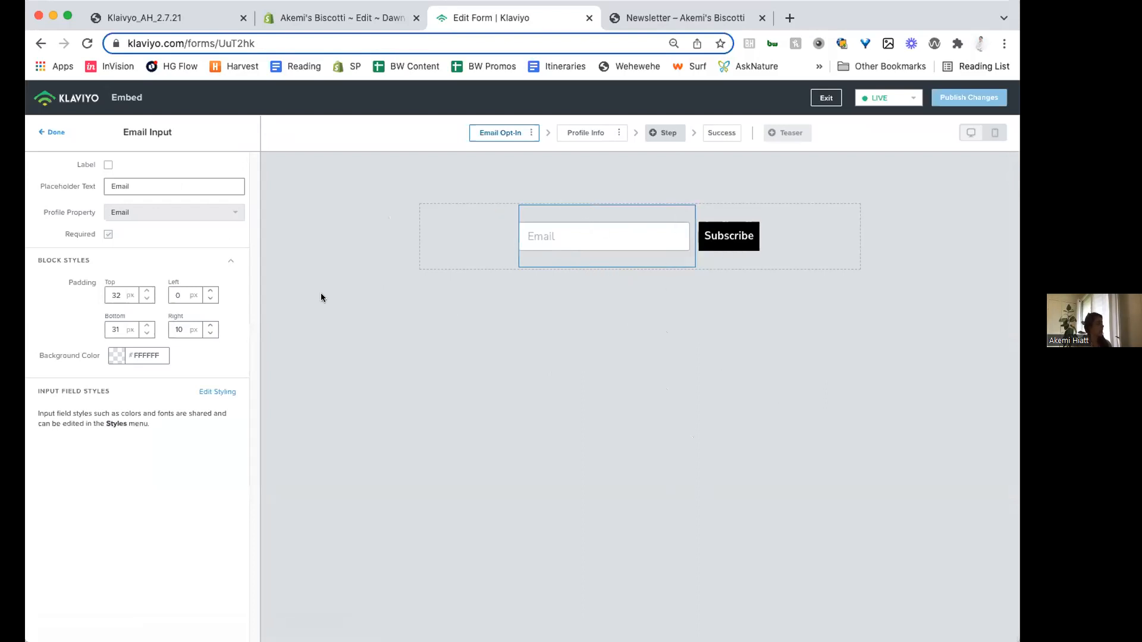
left_click_drag(42, 209, 96, 215)
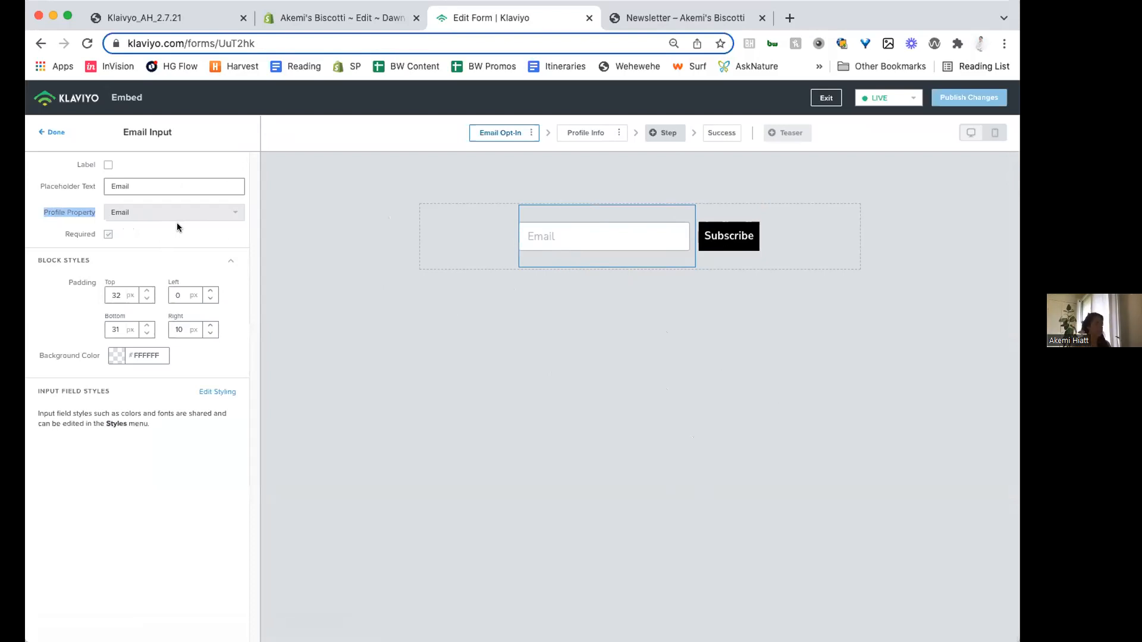
- Examine the Subscribe button's after-submit options and view the form's Profile Info step
left_click(712, 248)
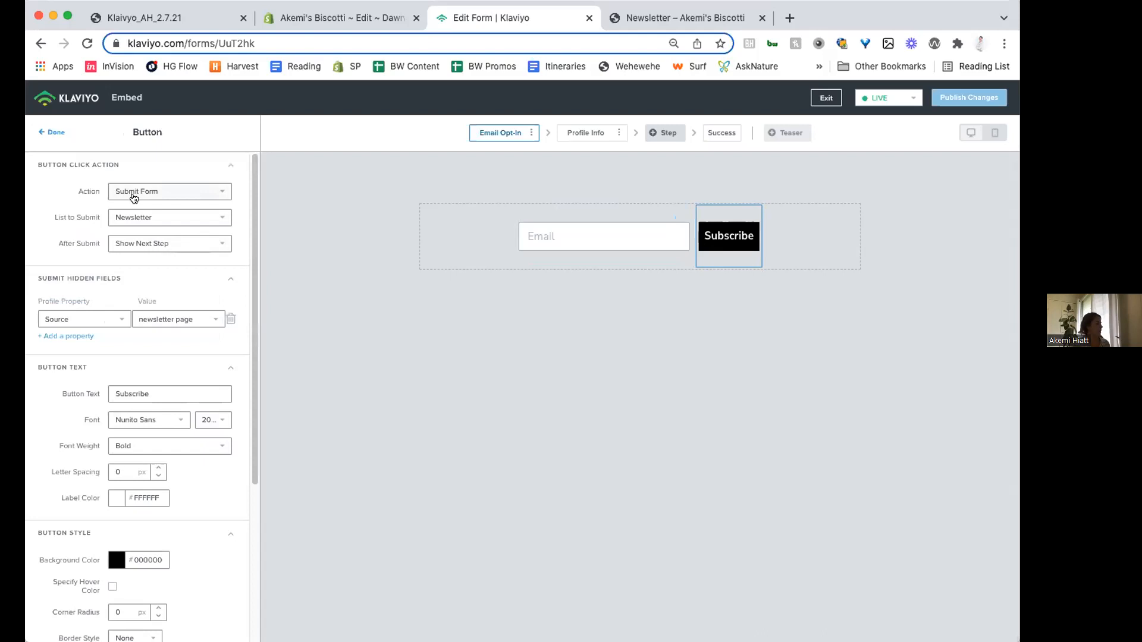
left_click(126, 246)
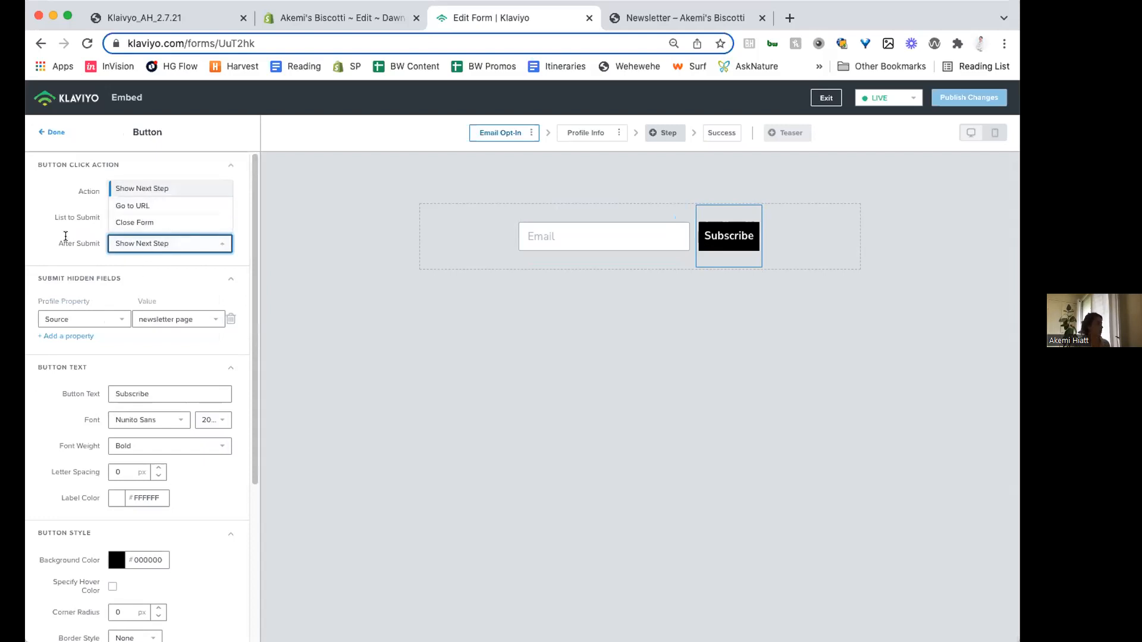
left_click(680, 297)
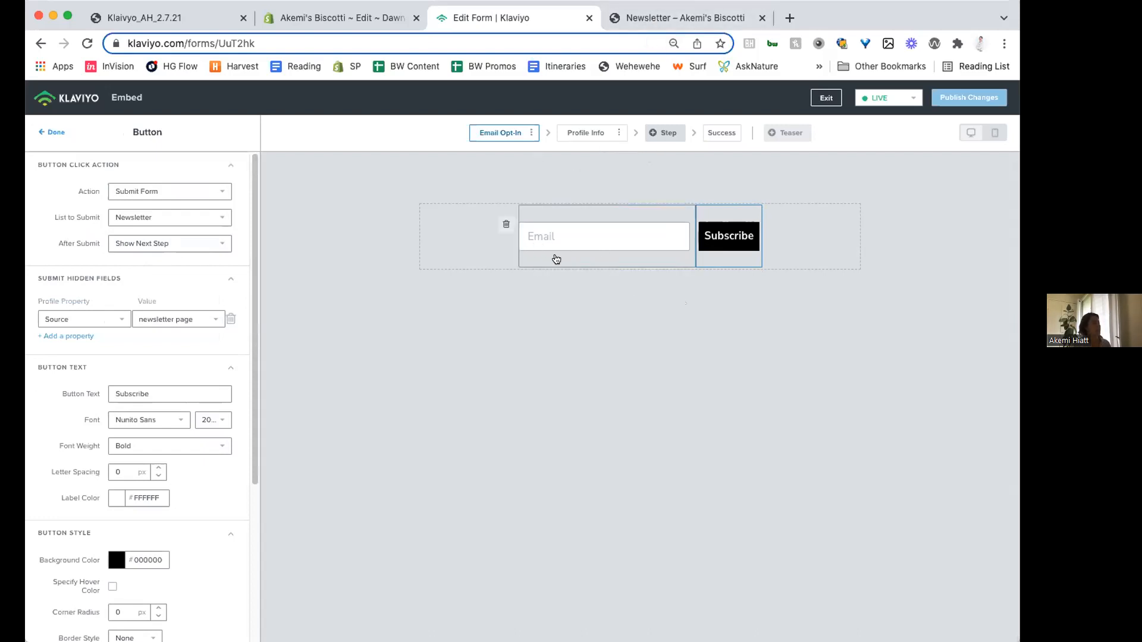
left_click(561, 133)
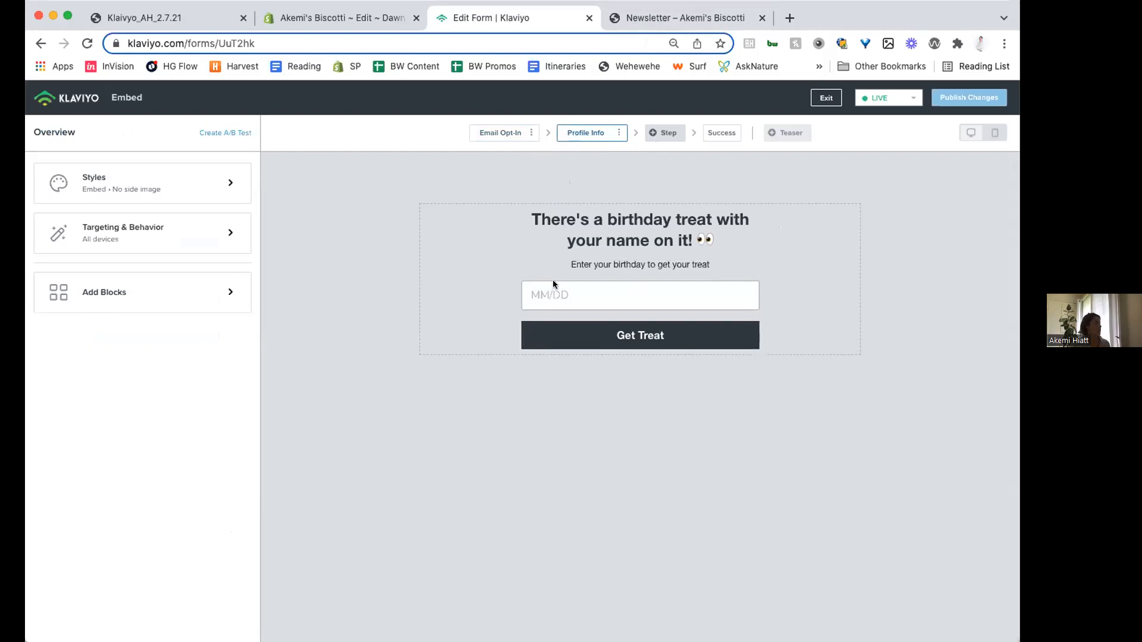
- Show the presentation's Pop Ups & Fly Outs slide, and open the 15% Pop Up form for editing in Klaviyo
left_click(240, 27)
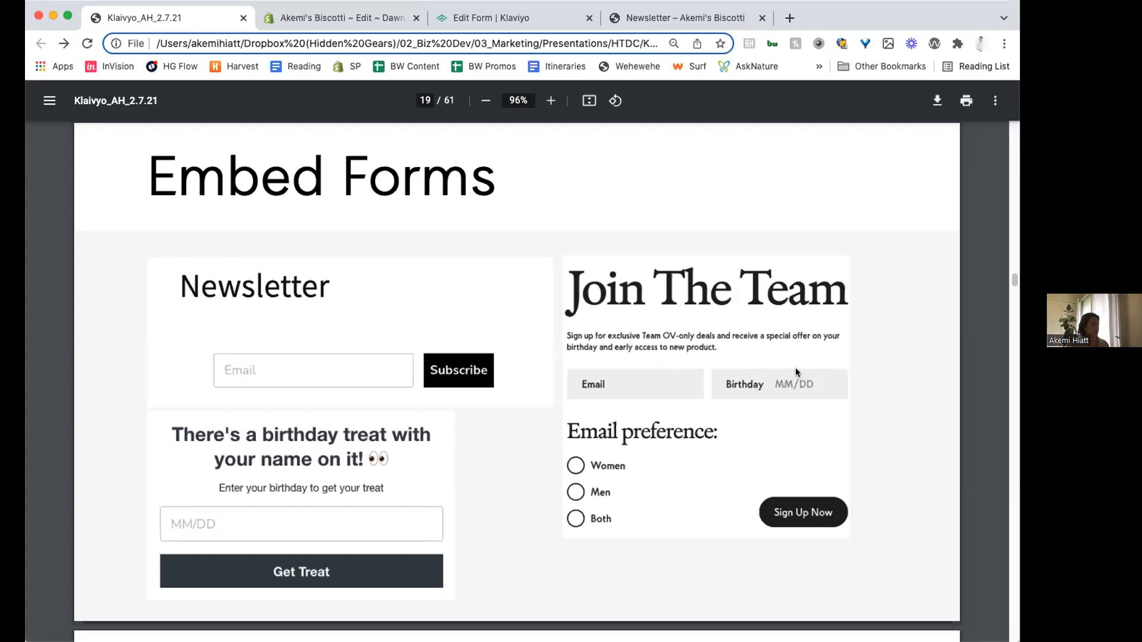
key("Right")
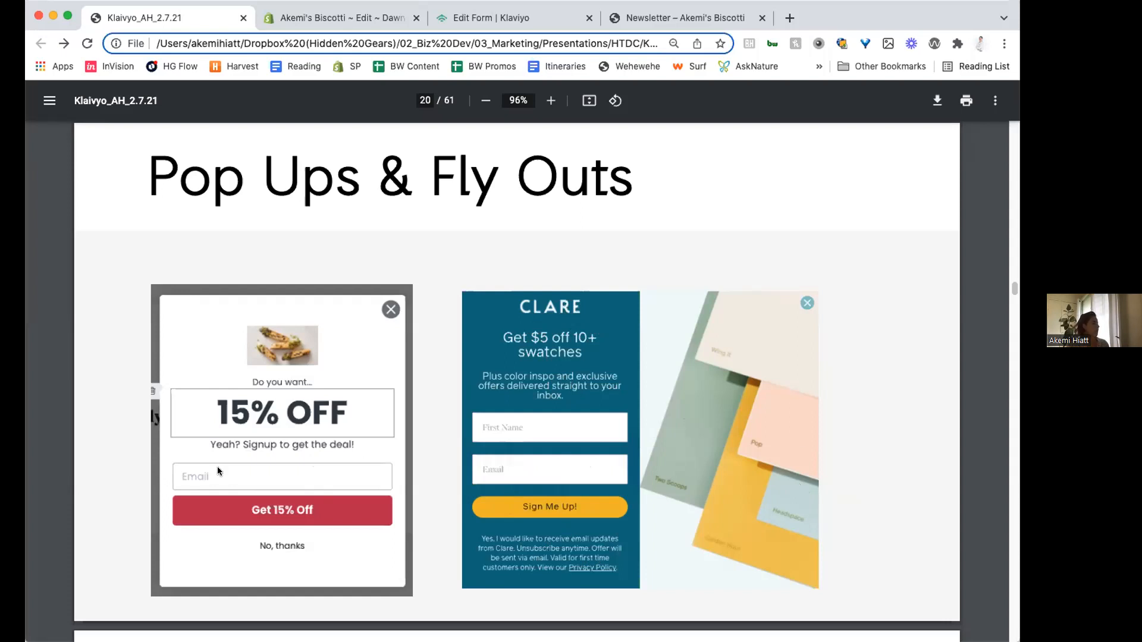
left_click(519, 18)
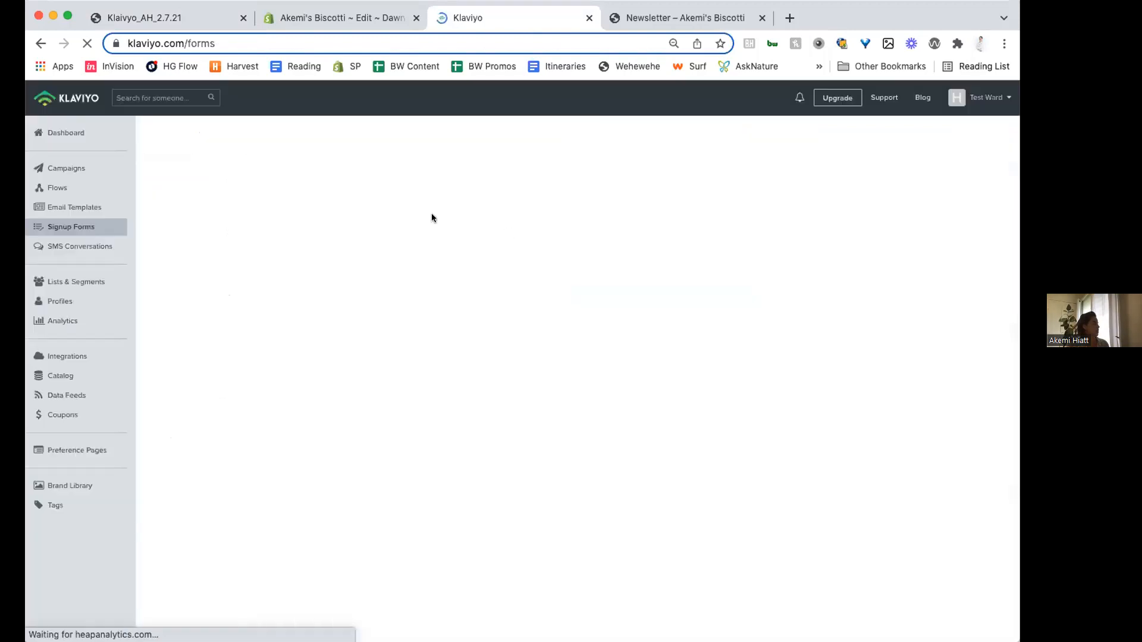
left_click(203, 320)
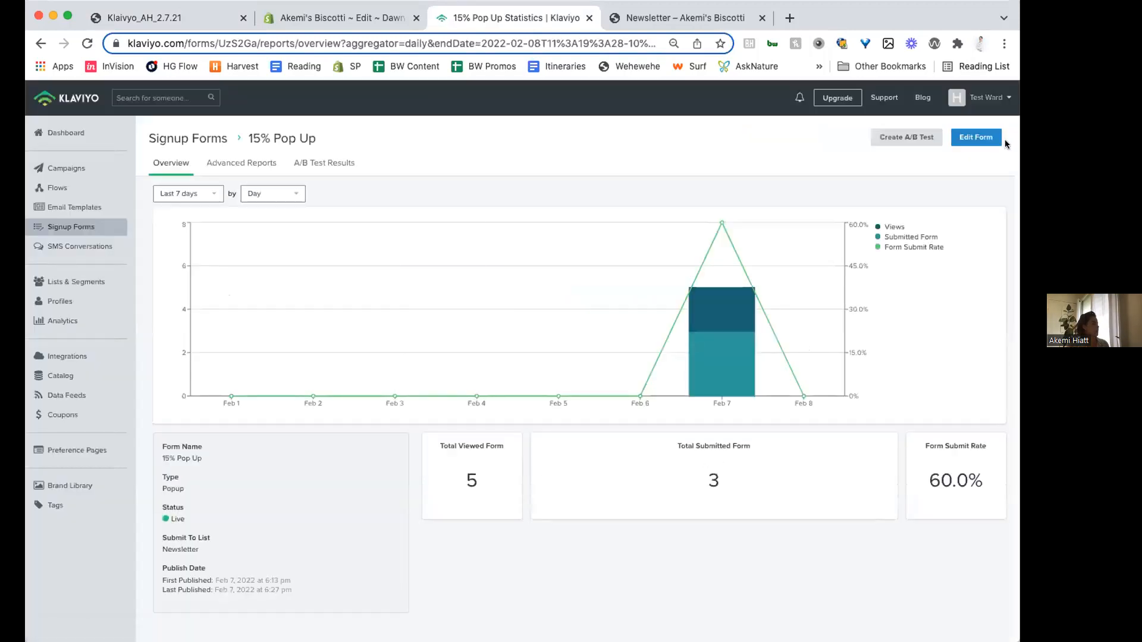
left_click(988, 138)
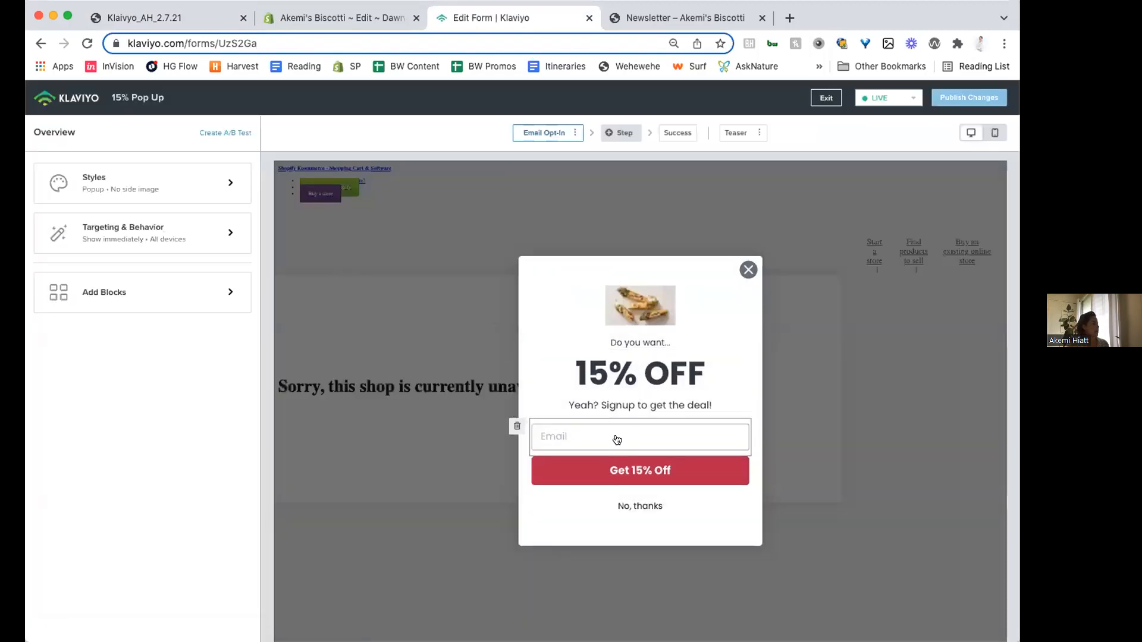
- Examine the Get 15% Off button's settings, the available additional step types, and the pop-up's Success step
left_click(595, 471)
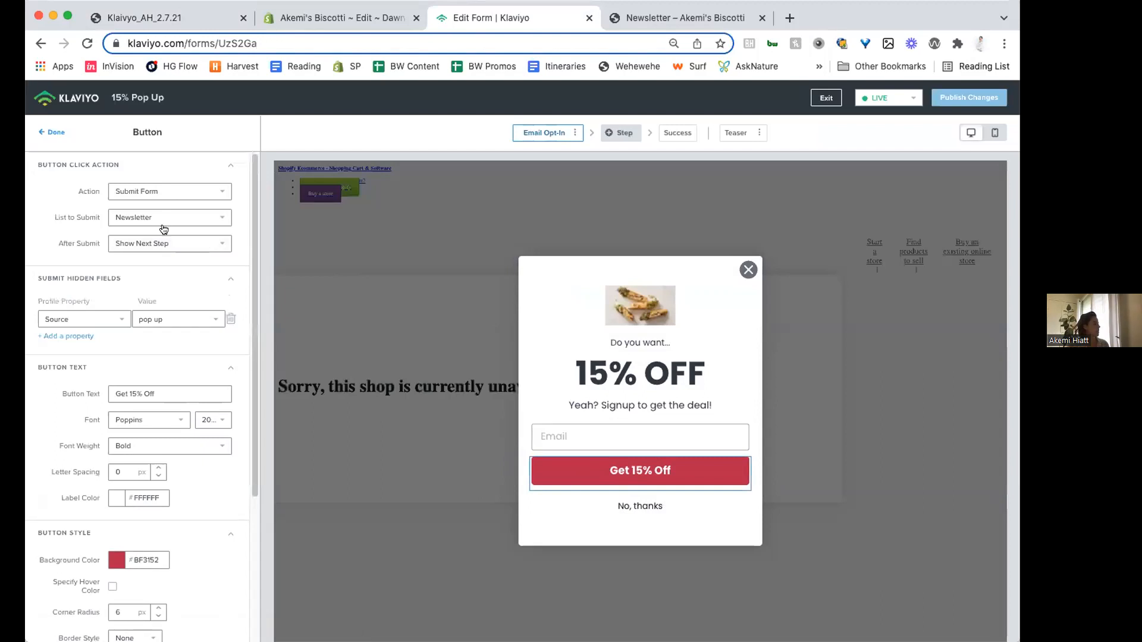
left_click(623, 133)
left_click(663, 345)
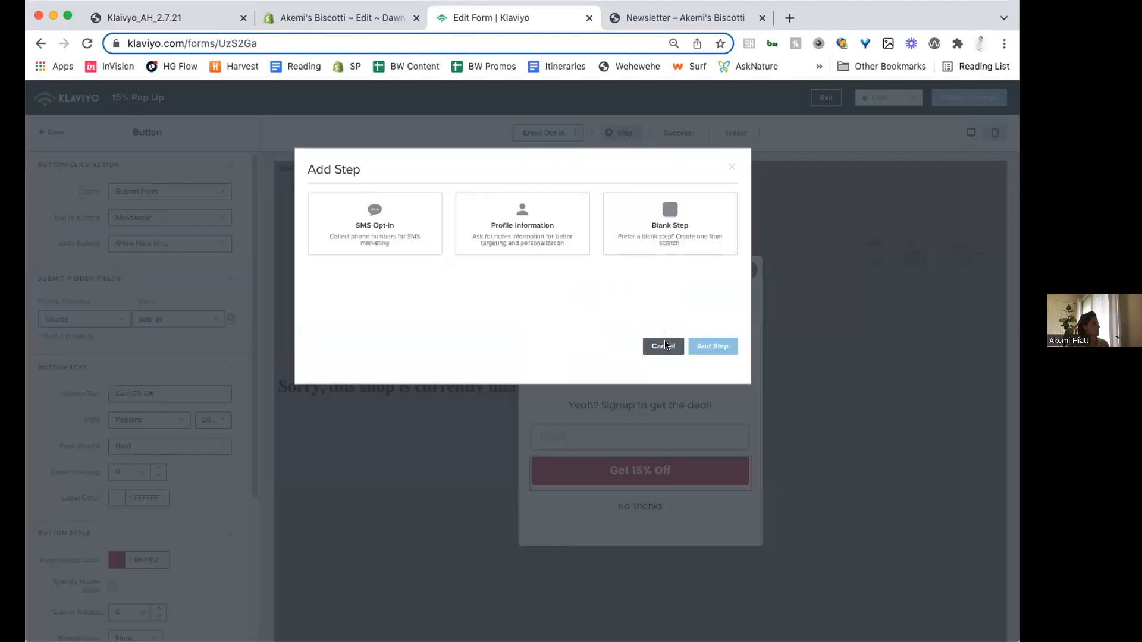
left_click(674, 133)
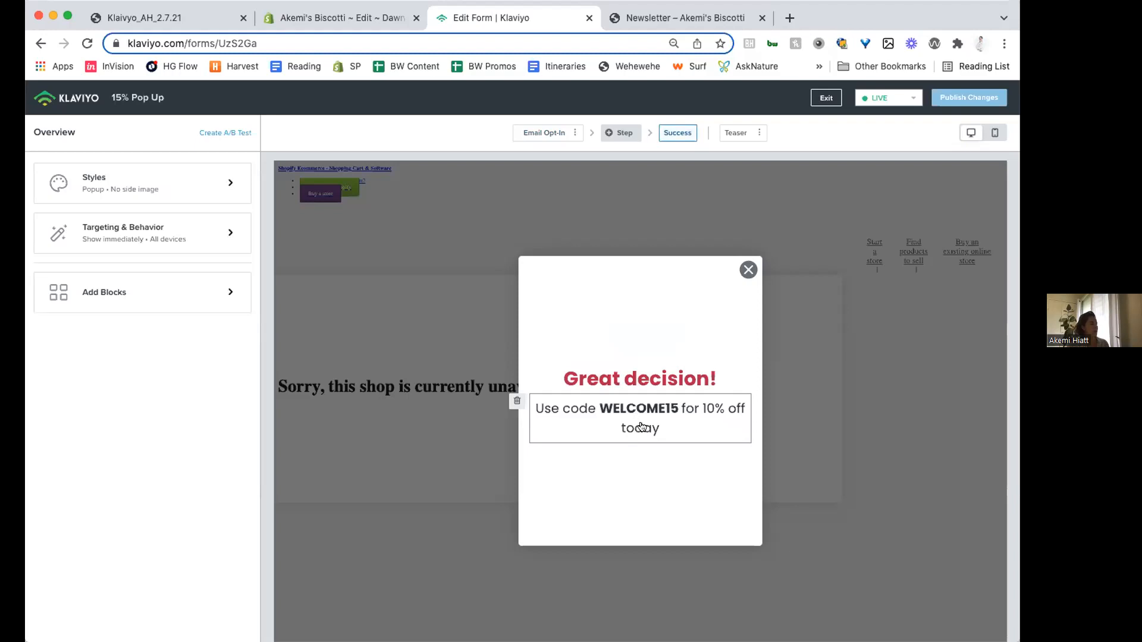
- Switch to the presentation and advance to the Checkout slide
left_click(225, 22)
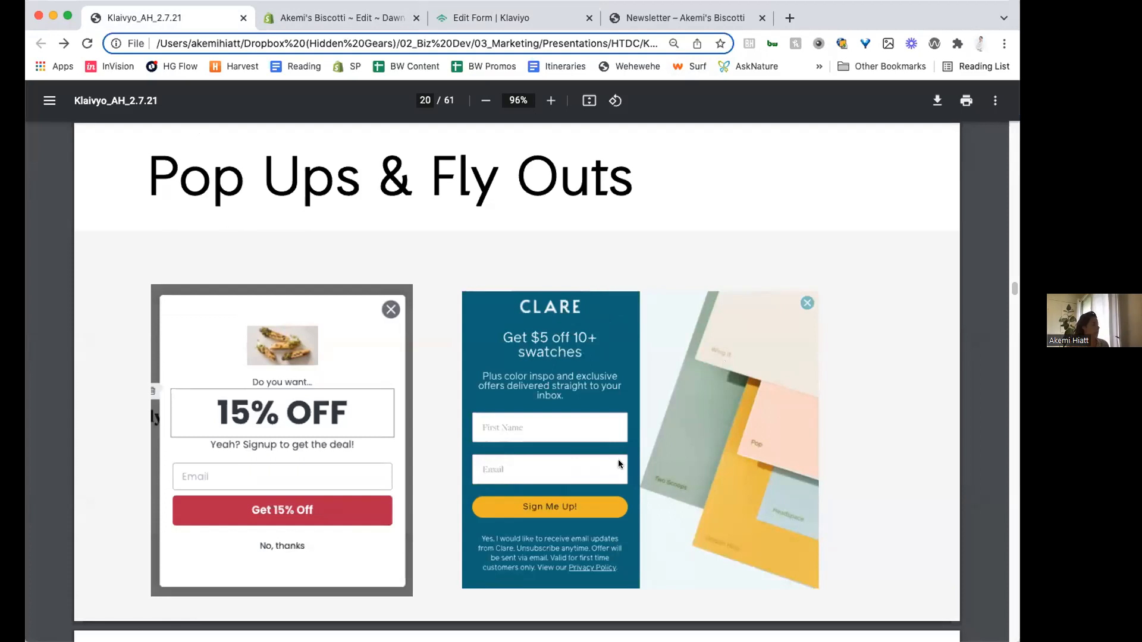
key("Right")
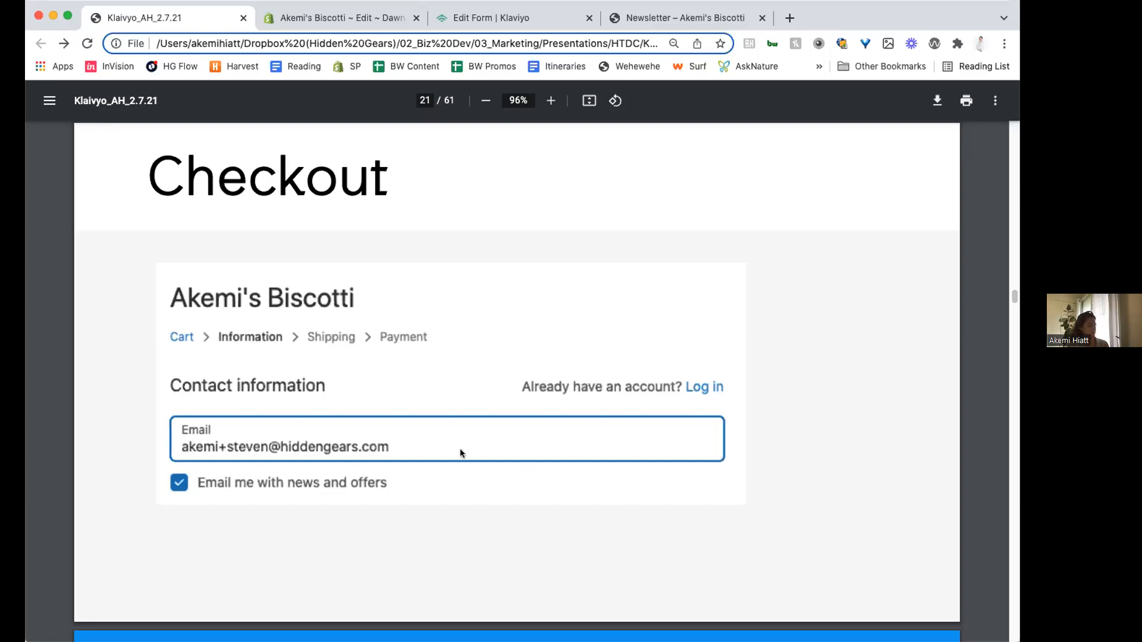
- Close the Shopify theme code and Newsletter storefront pages, and return to Klaviyo's Signup Forms list
left_click(369, 19)
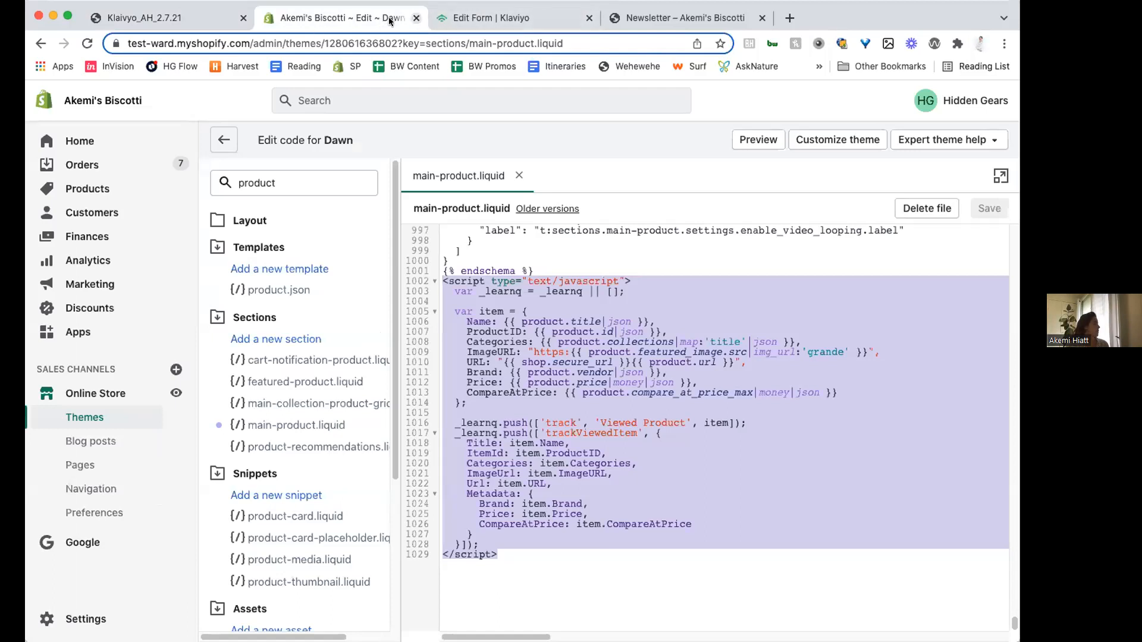
left_click(417, 19)
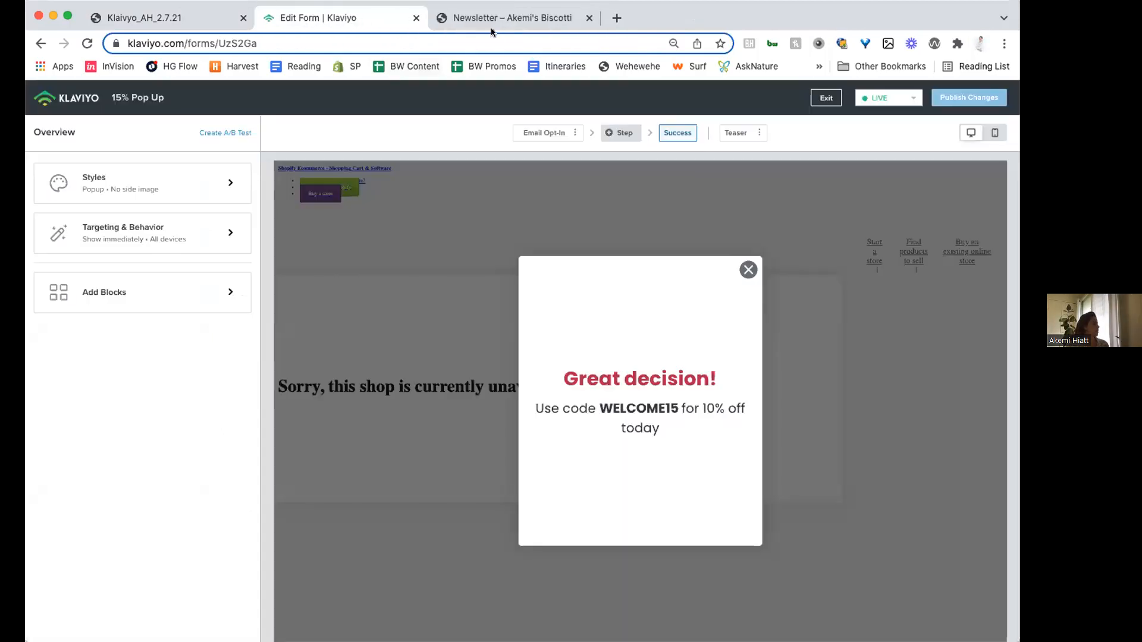
left_click(589, 18)
left_click(82, 105)
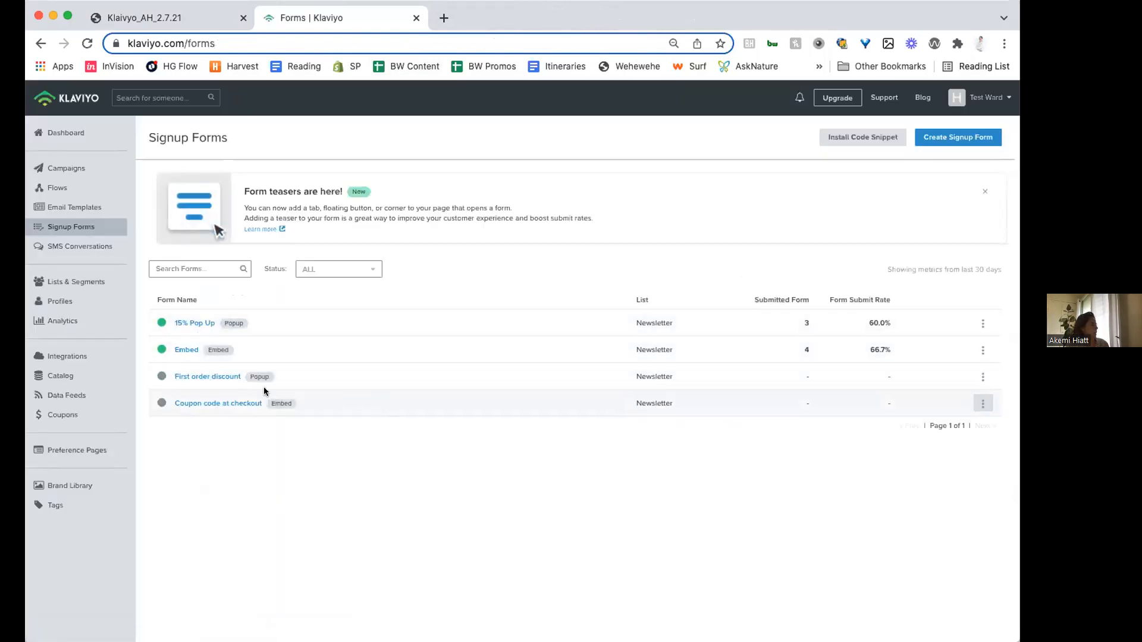
- Open the Profiles list and examine the second contact's activity history, lists and segments, channels, and custom properties
left_click(44, 306)
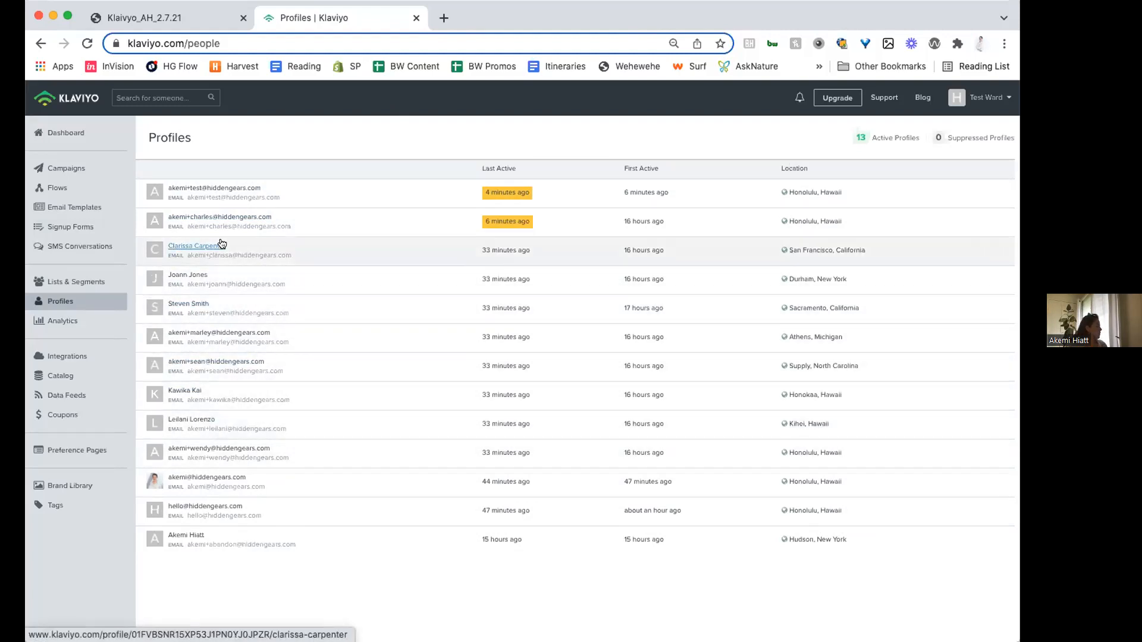
left_click(223, 218)
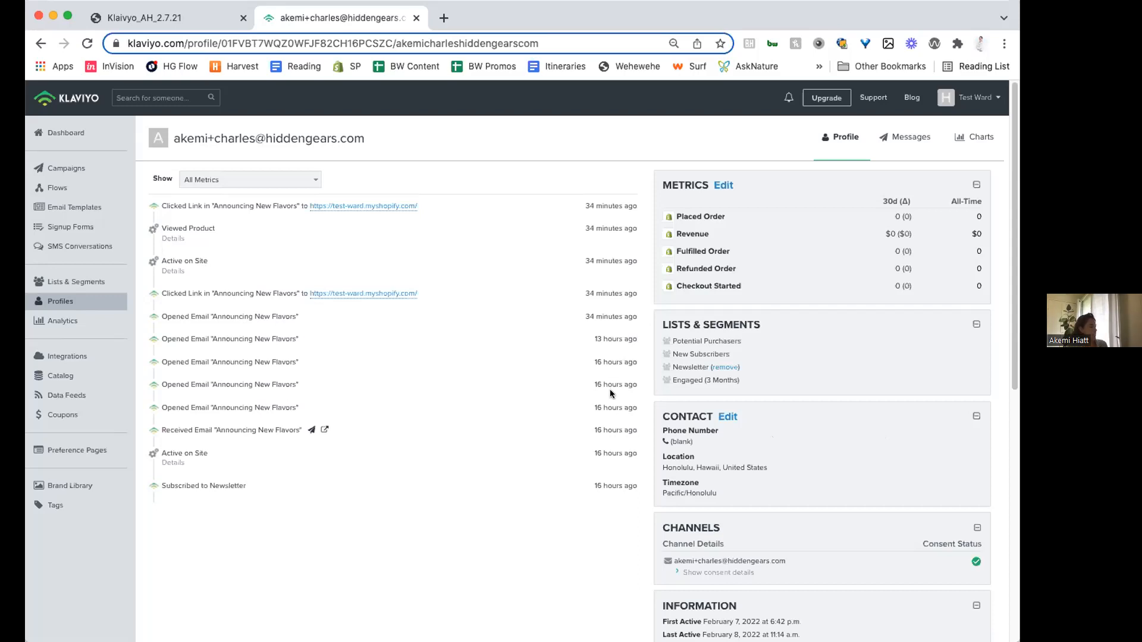
mouse_move(684, 370)
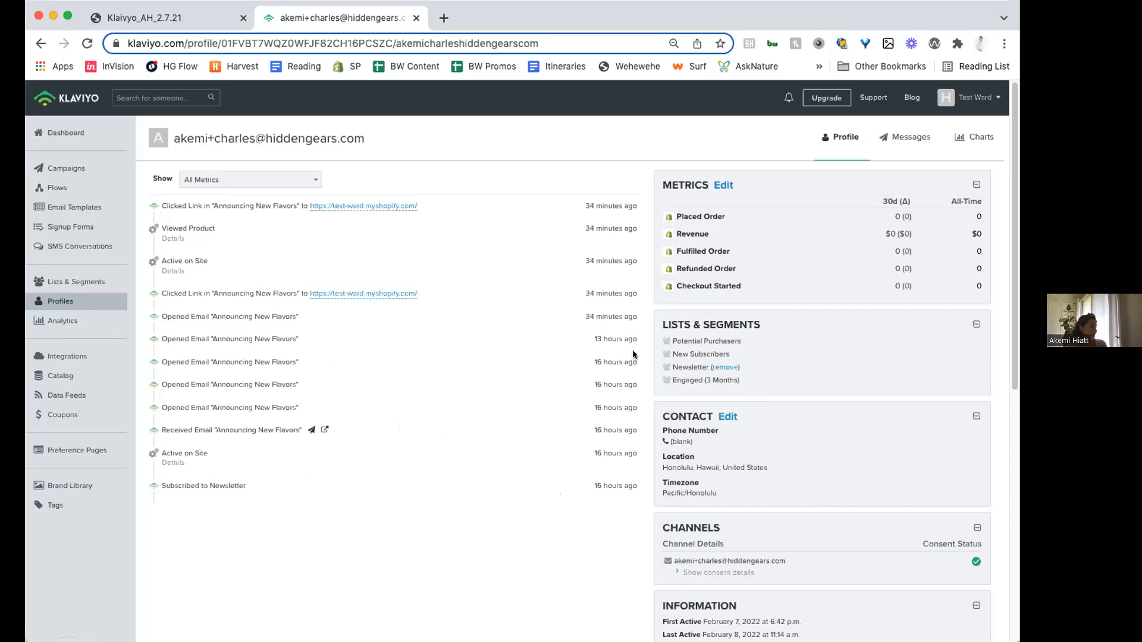
scroll(705, 384, "down", 3)
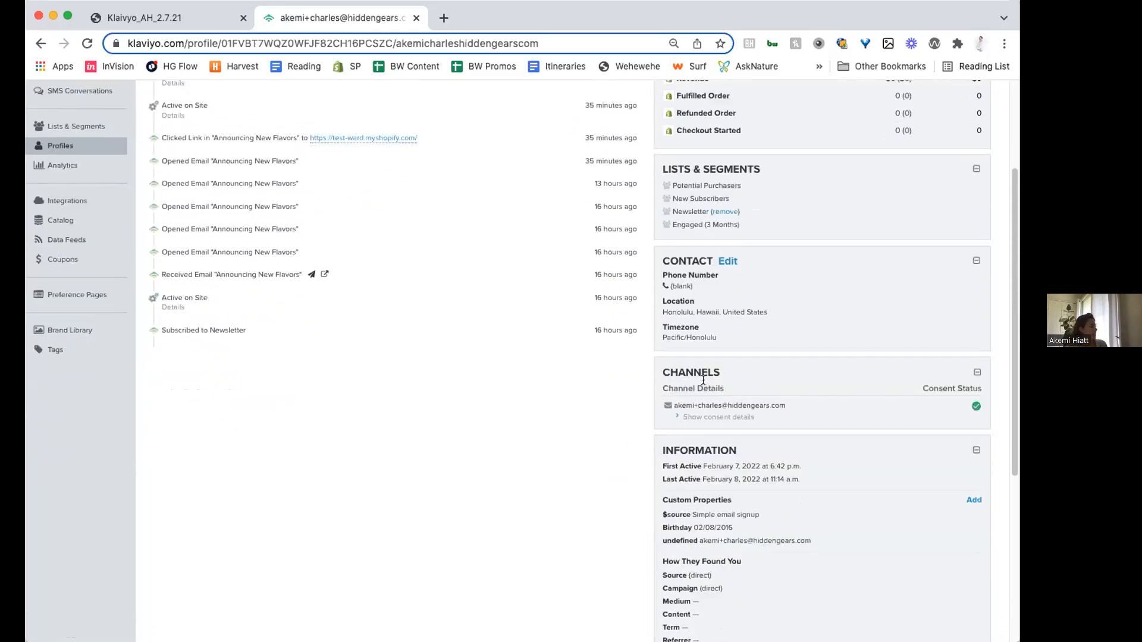
scroll(705, 383, "down", 1)
scroll(459, 319, "up", 3)
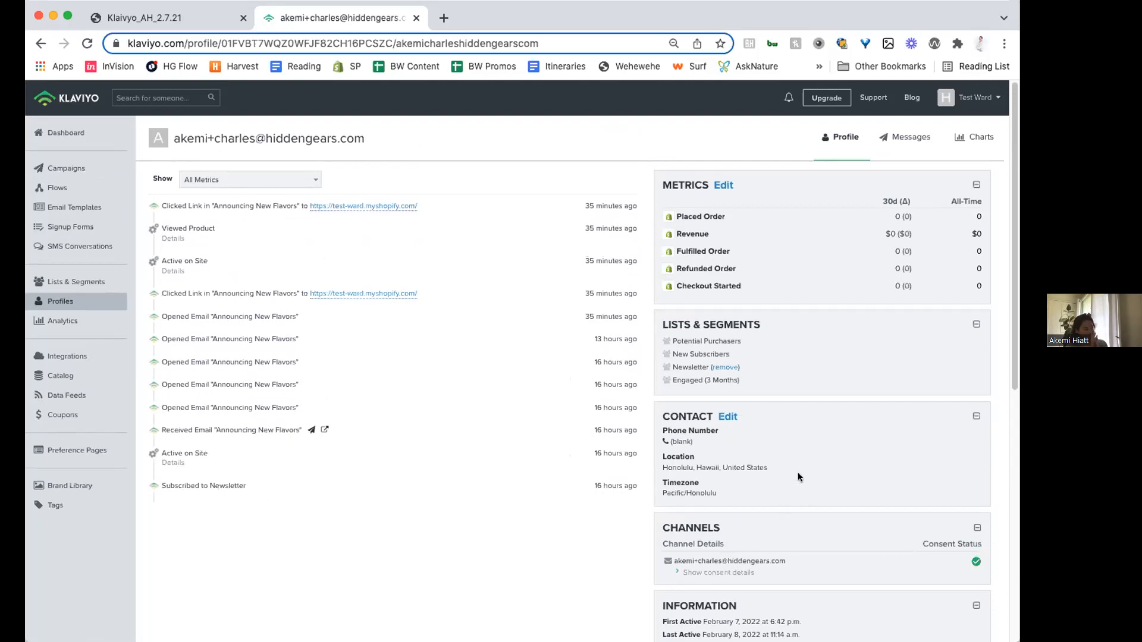
- Highlight the Birthday value in the contact's custom properties, then review the profile's activity history
scroll(857, 418, "down", 8)
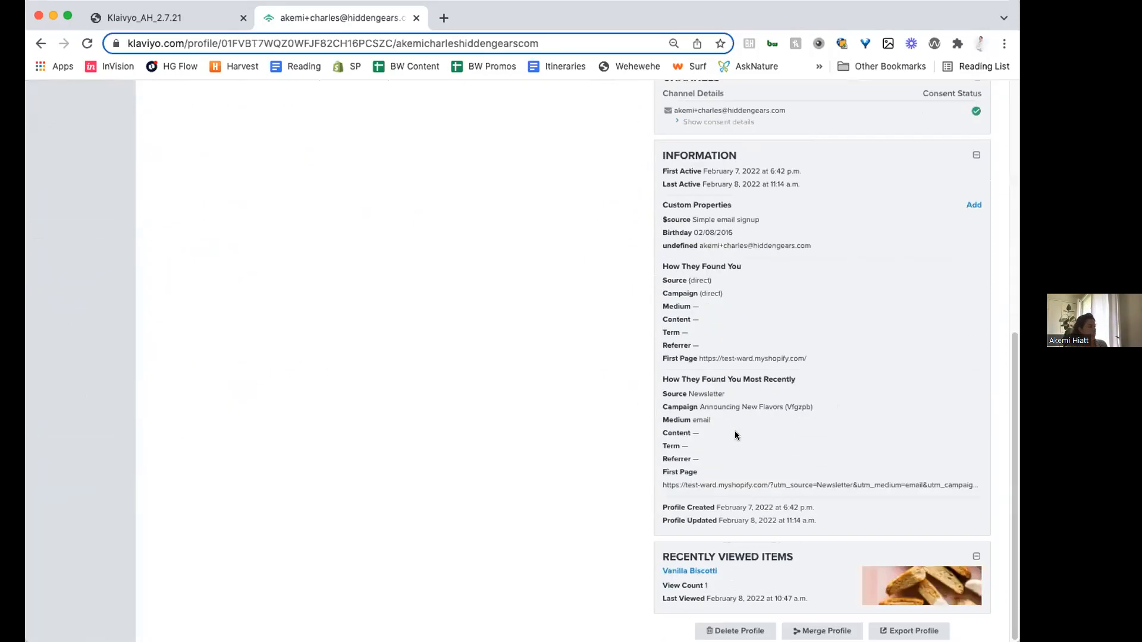
triple_click(728, 230)
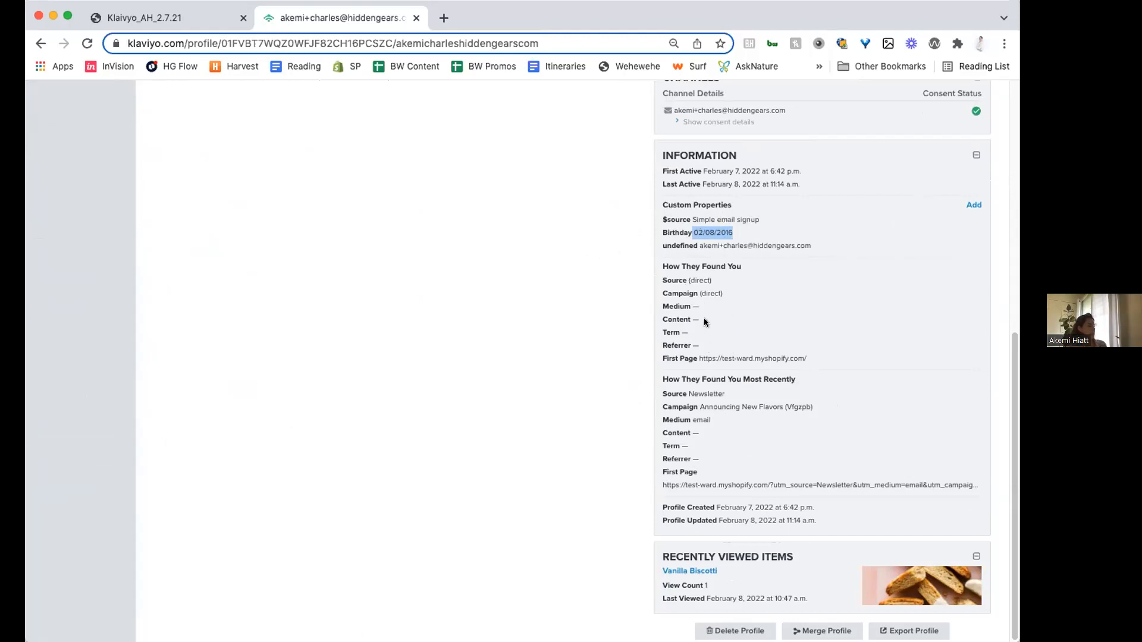
scroll(358, 286, "up", 15)
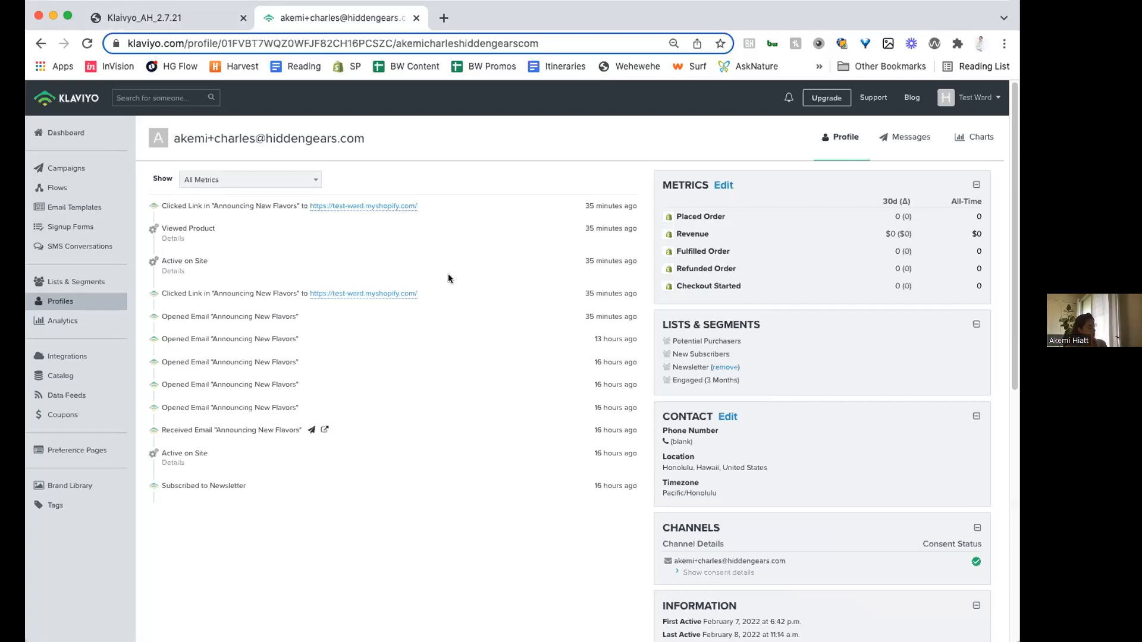
- Return to the Profiles list, open the contact located in Honokaa, Hawaii, and examine the newsletter subscription and placed order in the activity history
left_click(42, 43)
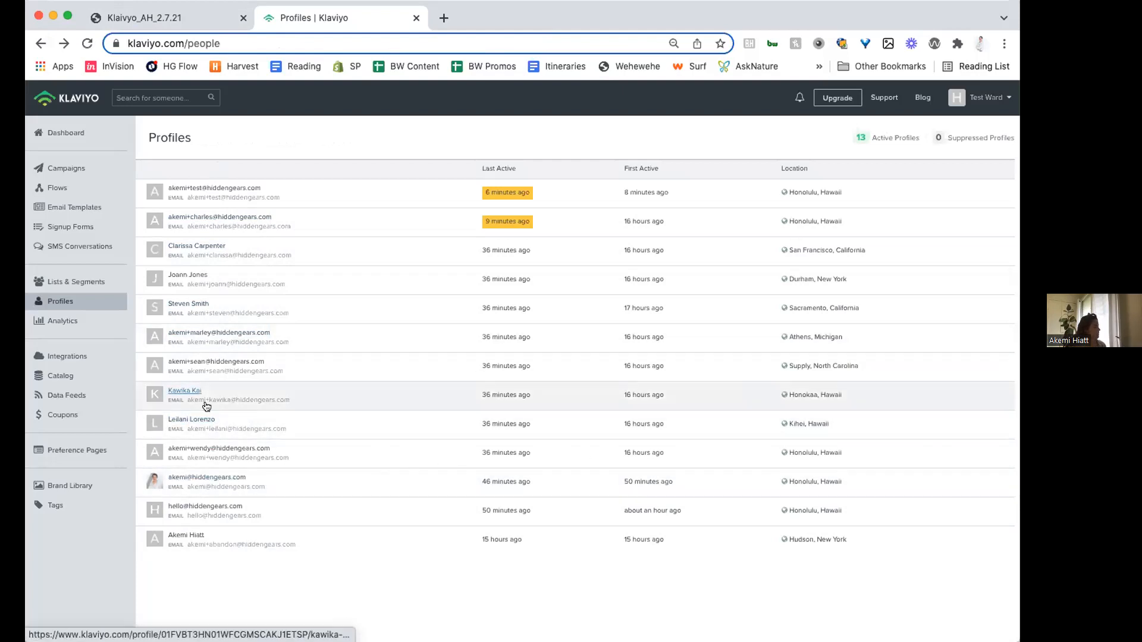
left_click(184, 391)
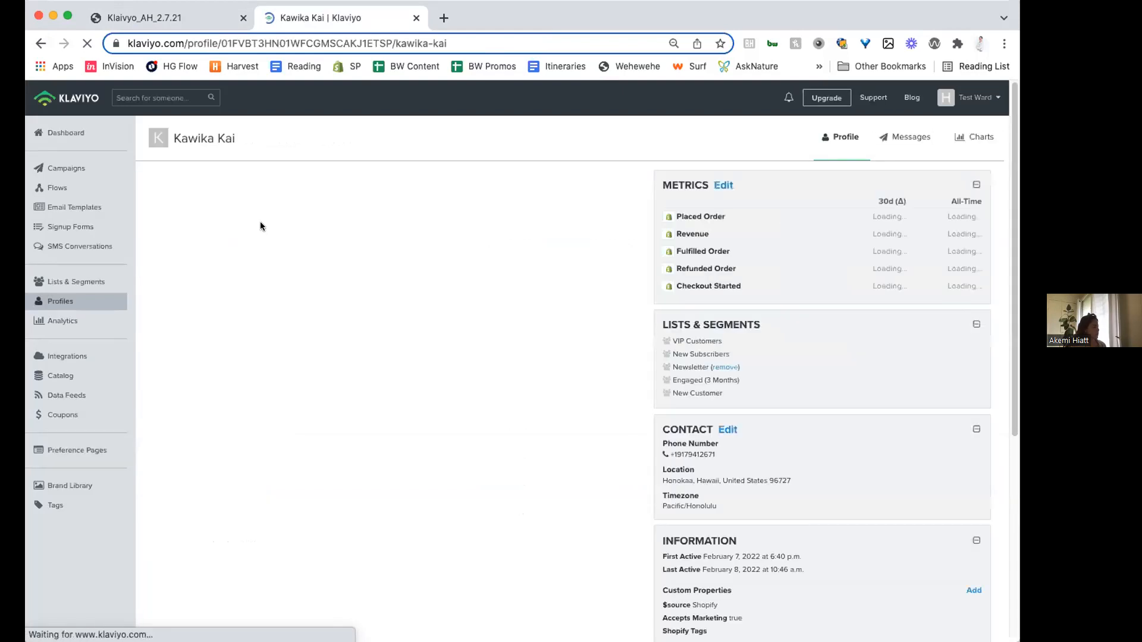
scroll(266, 448, "down", 10)
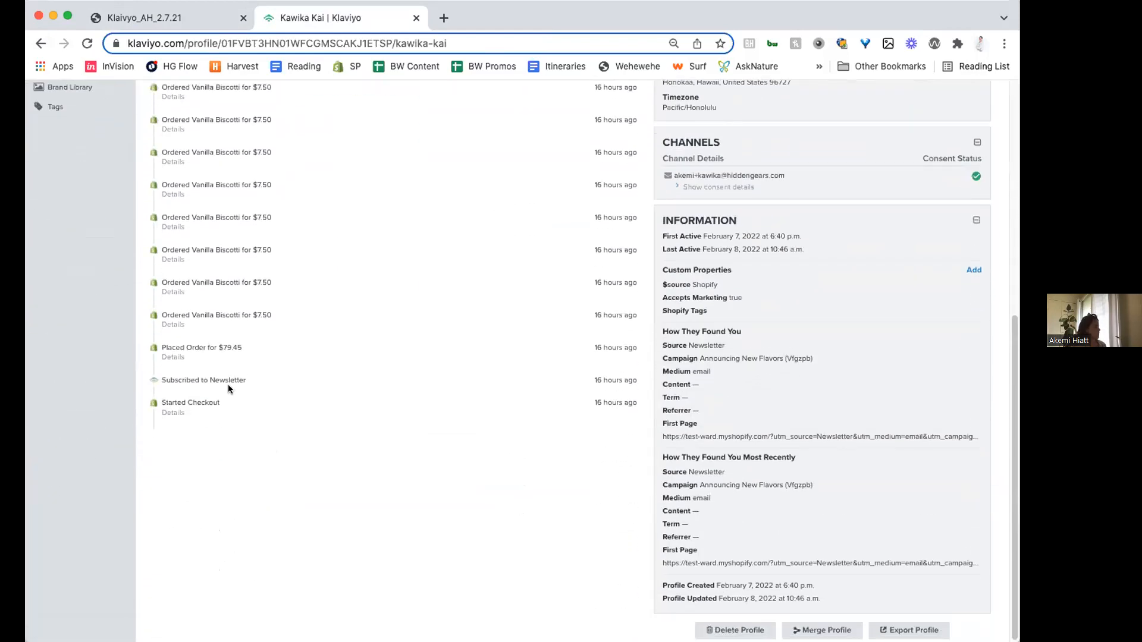
scroll(228, 385, "up", 5)
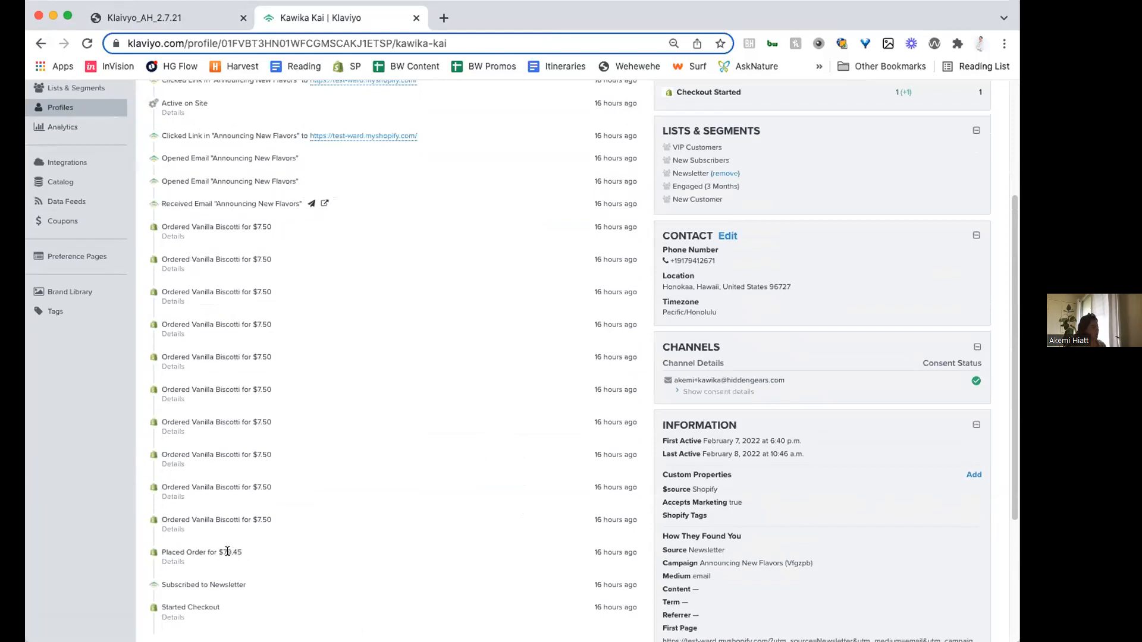
left_click_drag(223, 553, 237, 554)
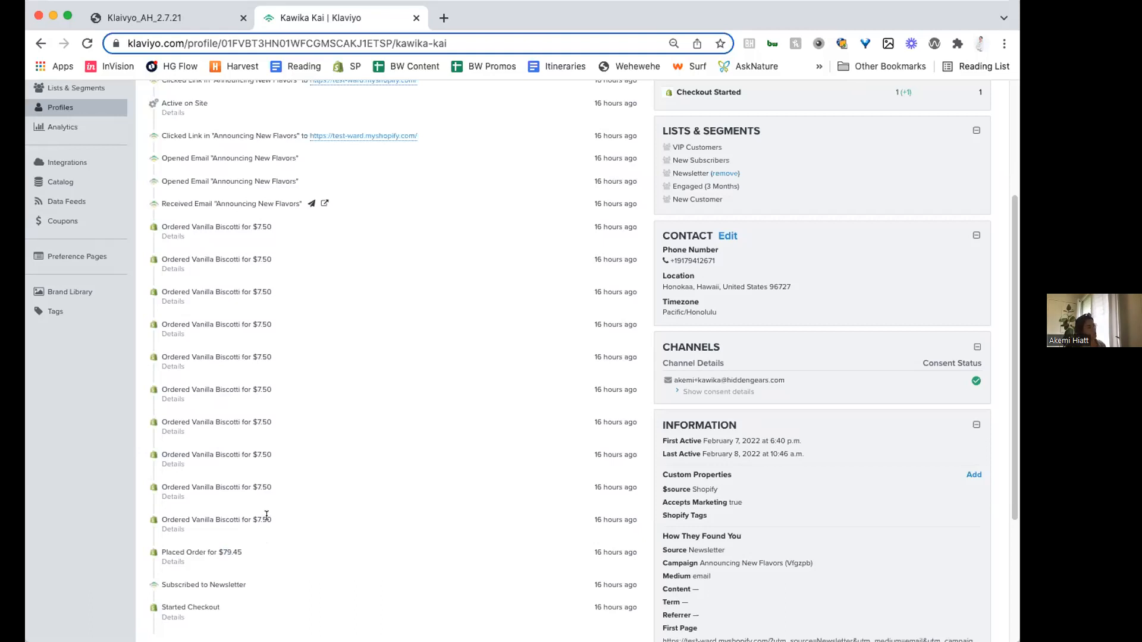
left_click_drag(225, 548, 238, 563)
- Examine the Honokaa contact's email activity, metrics, lists and segments, and custom properties
scroll(251, 227, "up", 2)
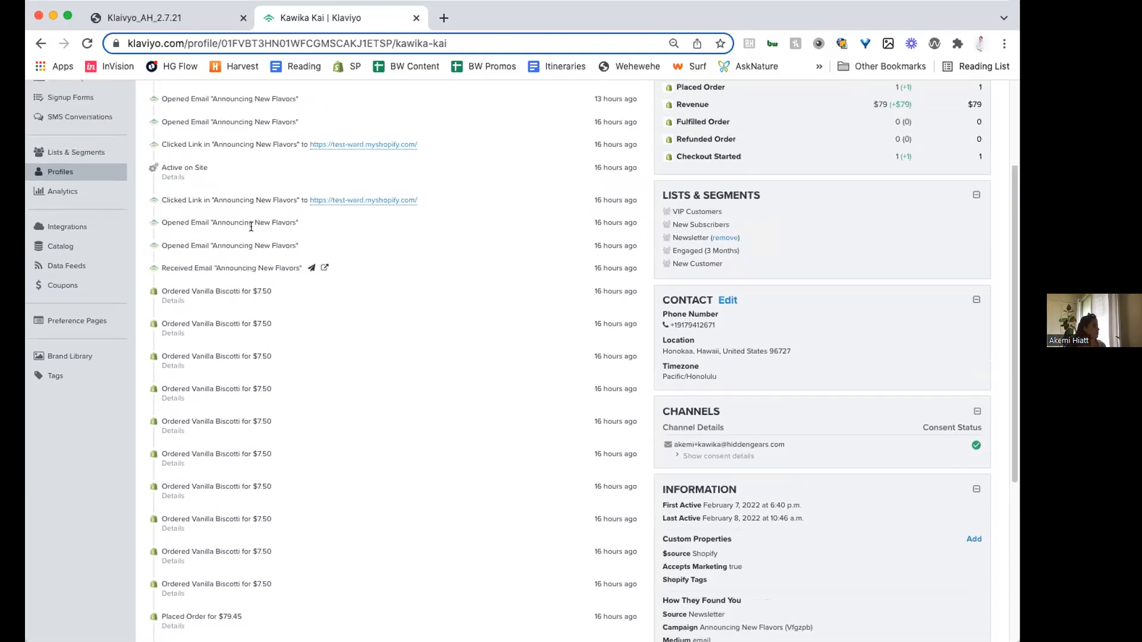
scroll(251, 226, "up", 3)
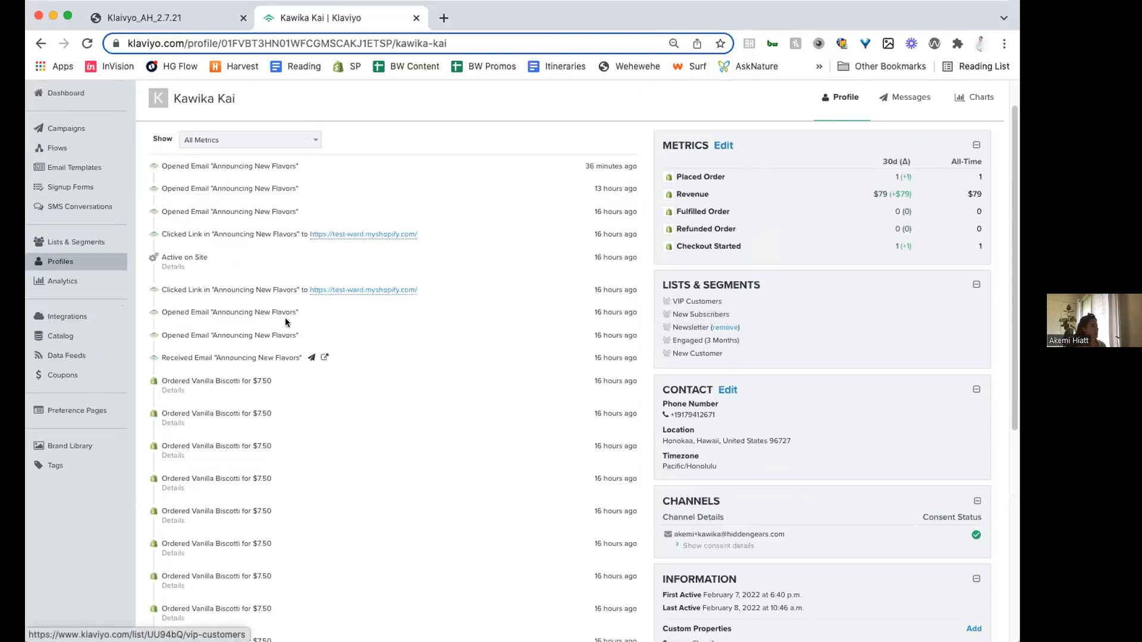
scroll(274, 446, "down", 3)
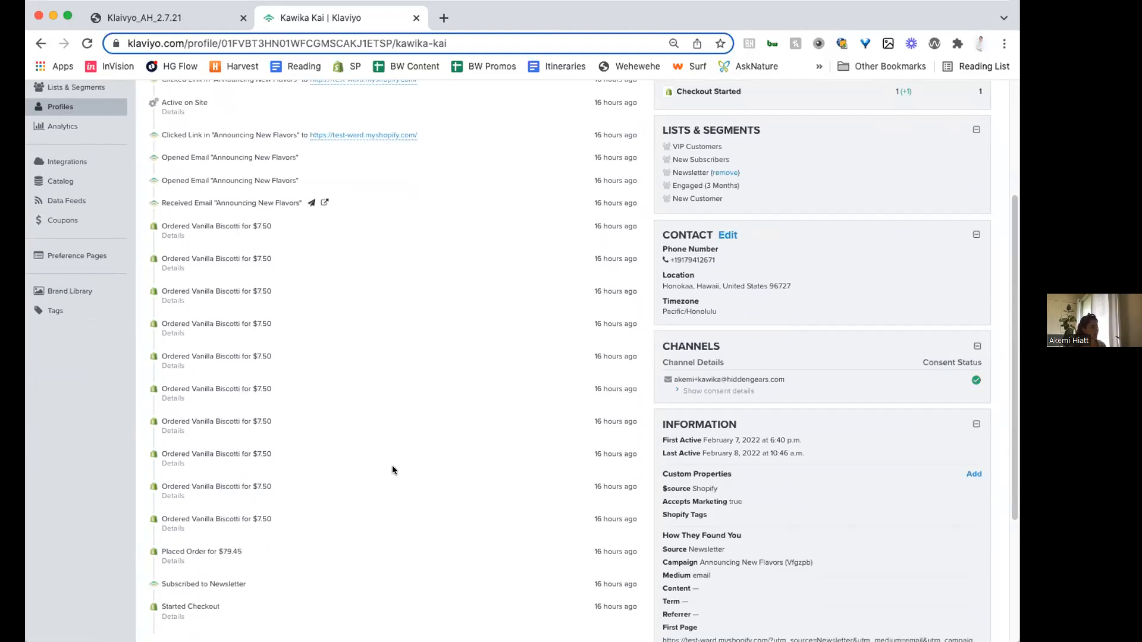
scroll(552, 521, "down", 4)
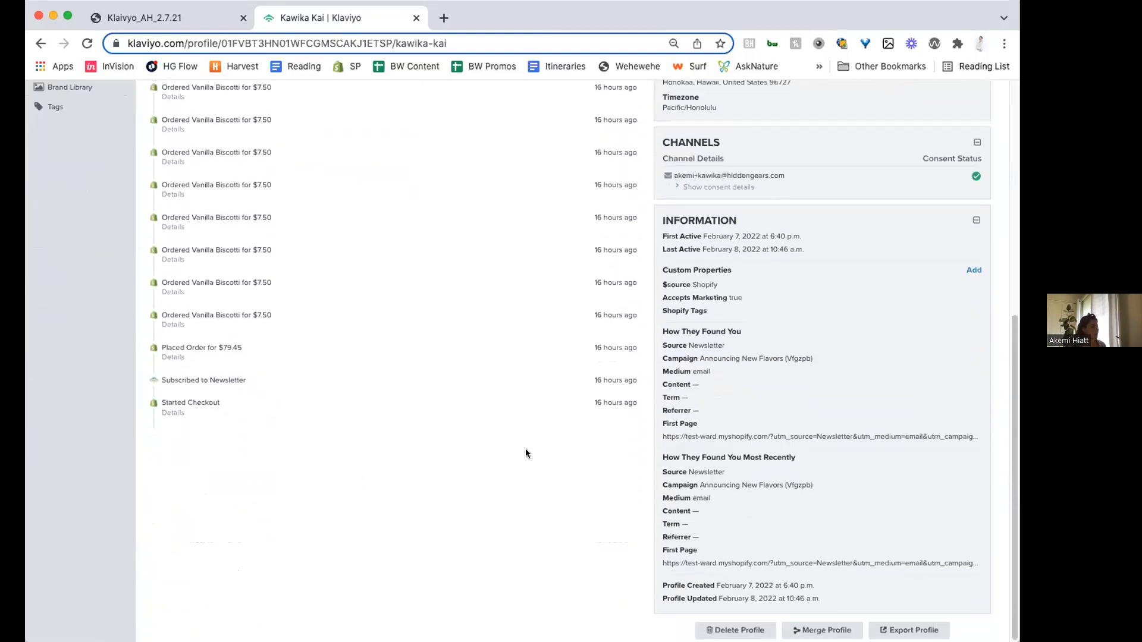
scroll(526, 448, "up", 8)
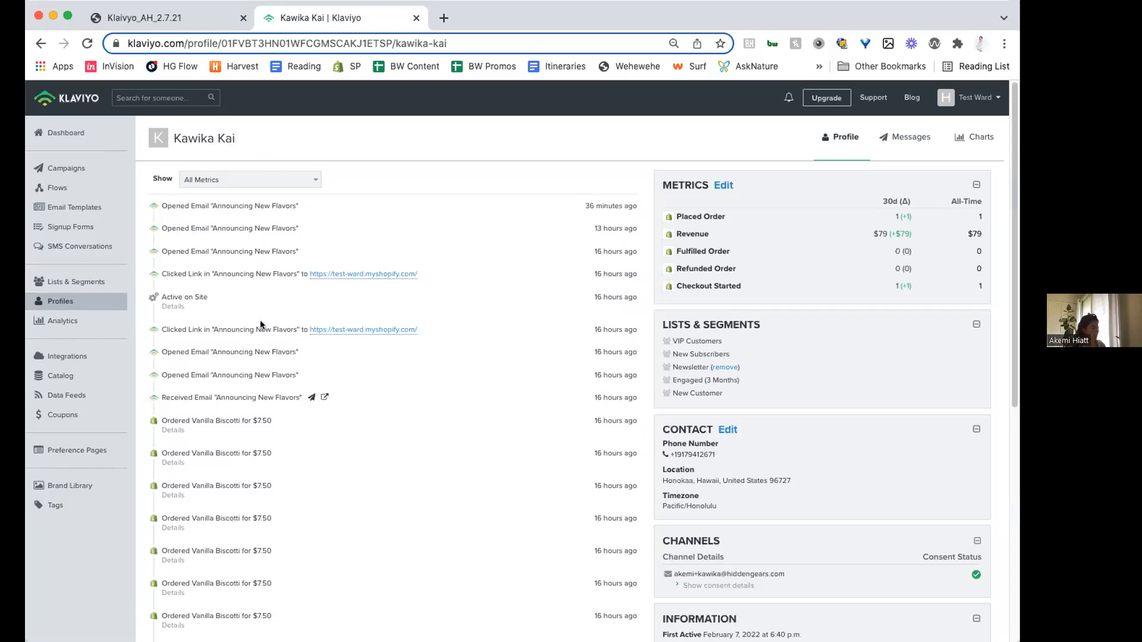
- Switch to the Klaivyo_AH_2.7.21 presentation and advance past the Potential Customer slide to the Churn Risk slide
left_click(174, 8)
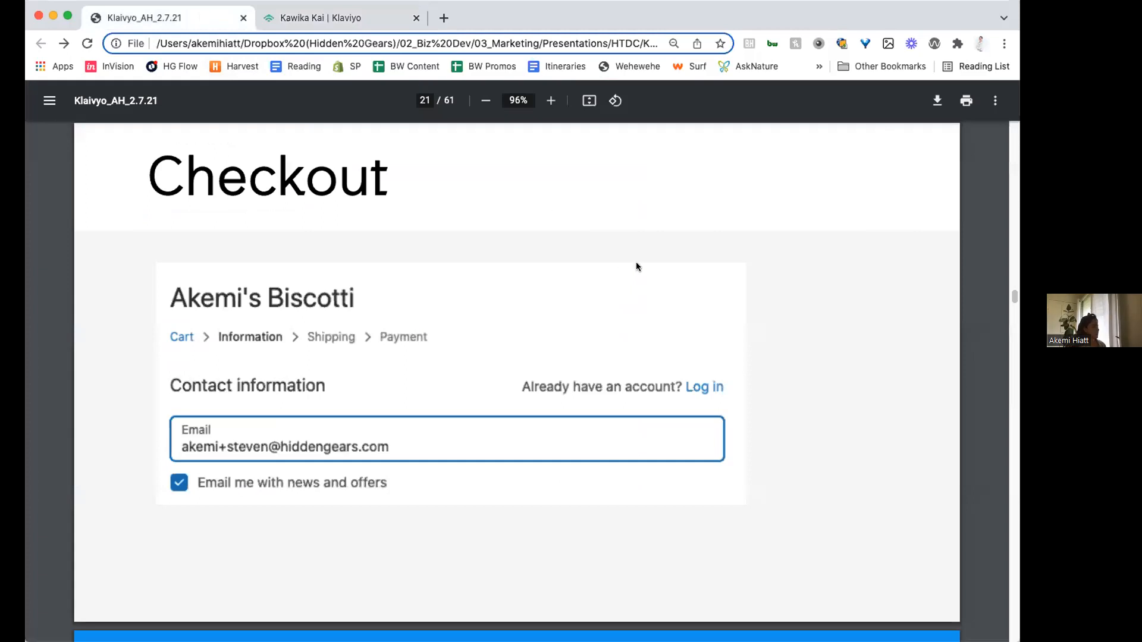
key("Right")
key("Right")
key("Right")
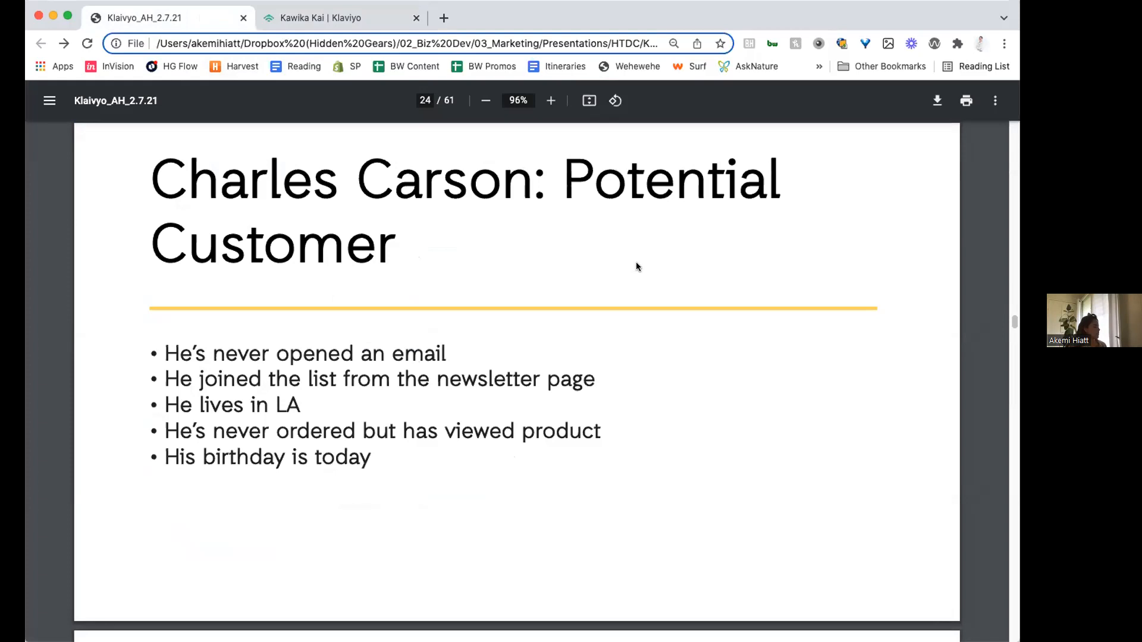
key("Right")
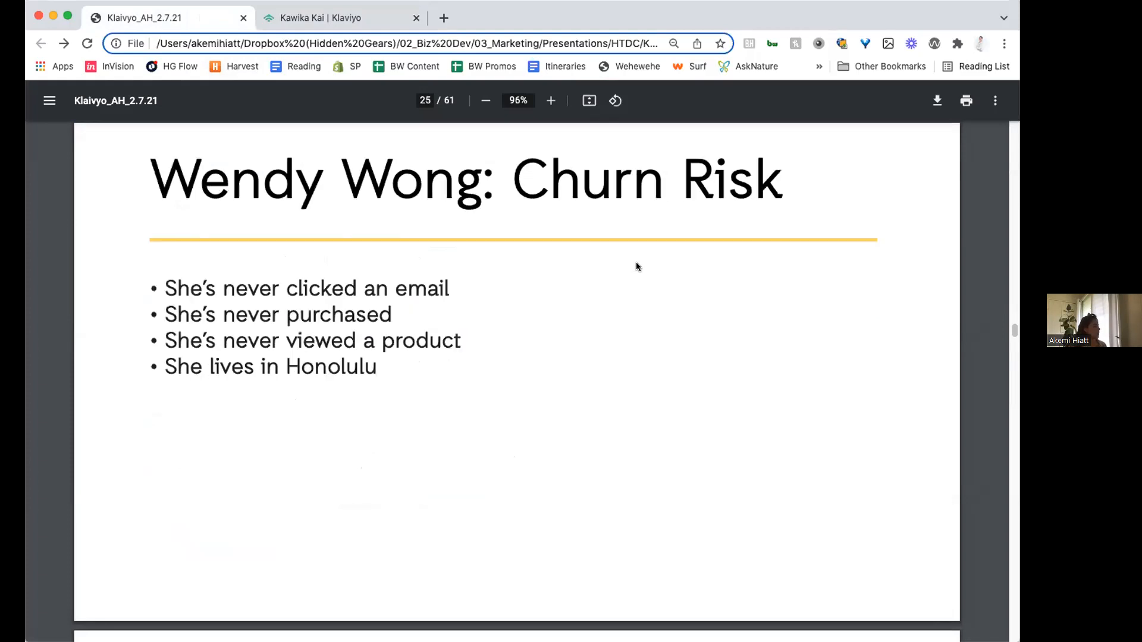
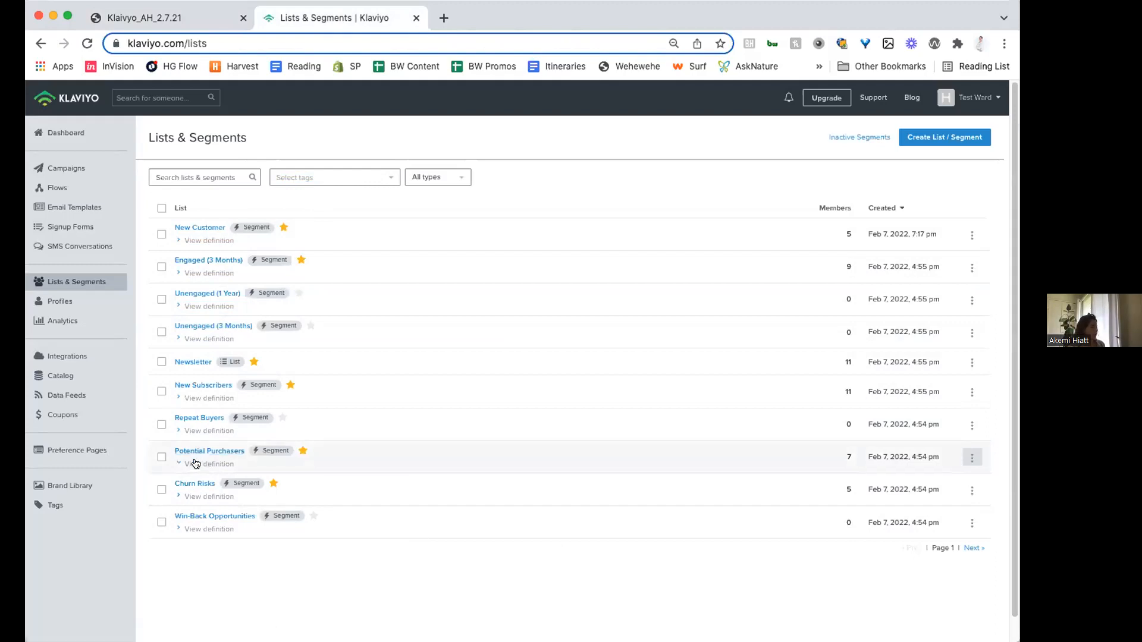
- Expand the Potential Purchasers definition, then open that segment's definition for editing and enlarge the page
left_click(196, 463)
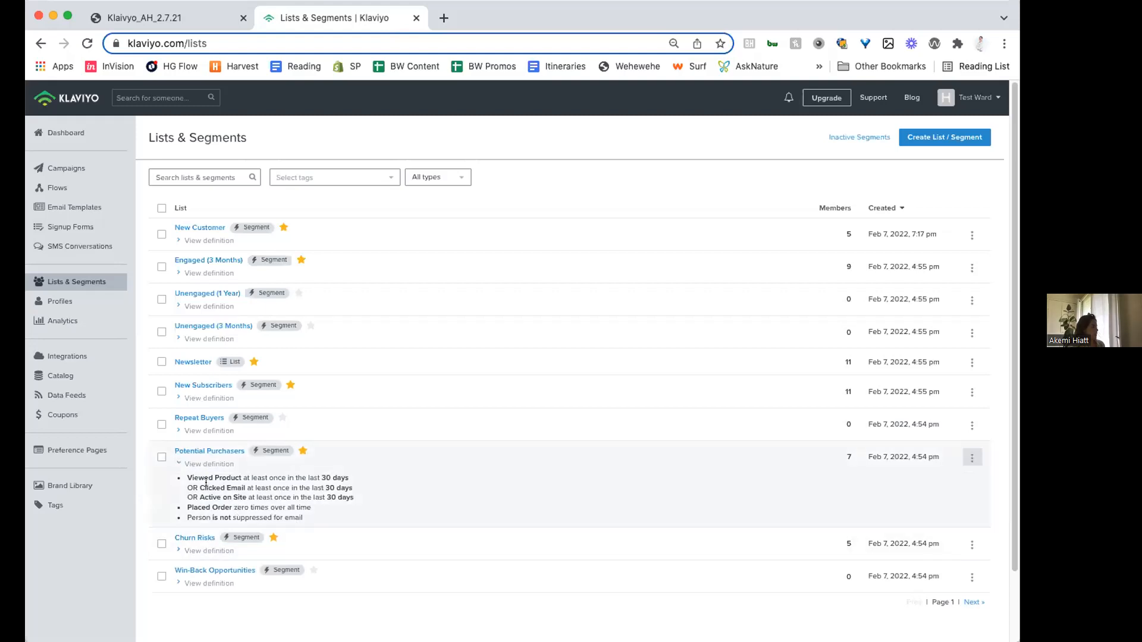
left_click(220, 451)
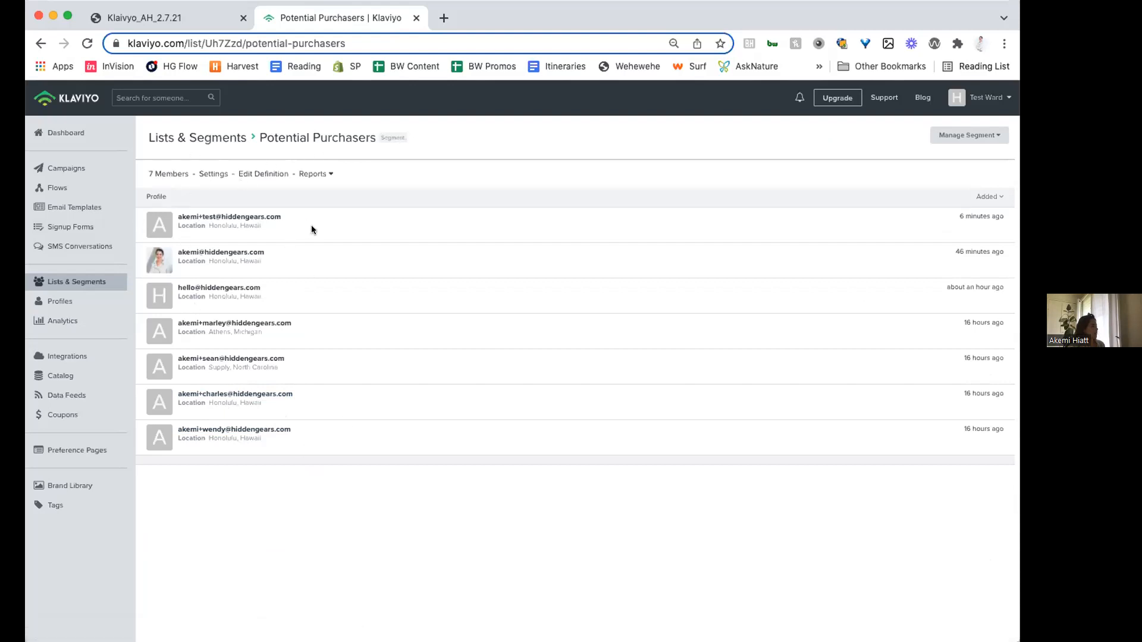
left_click(277, 176)
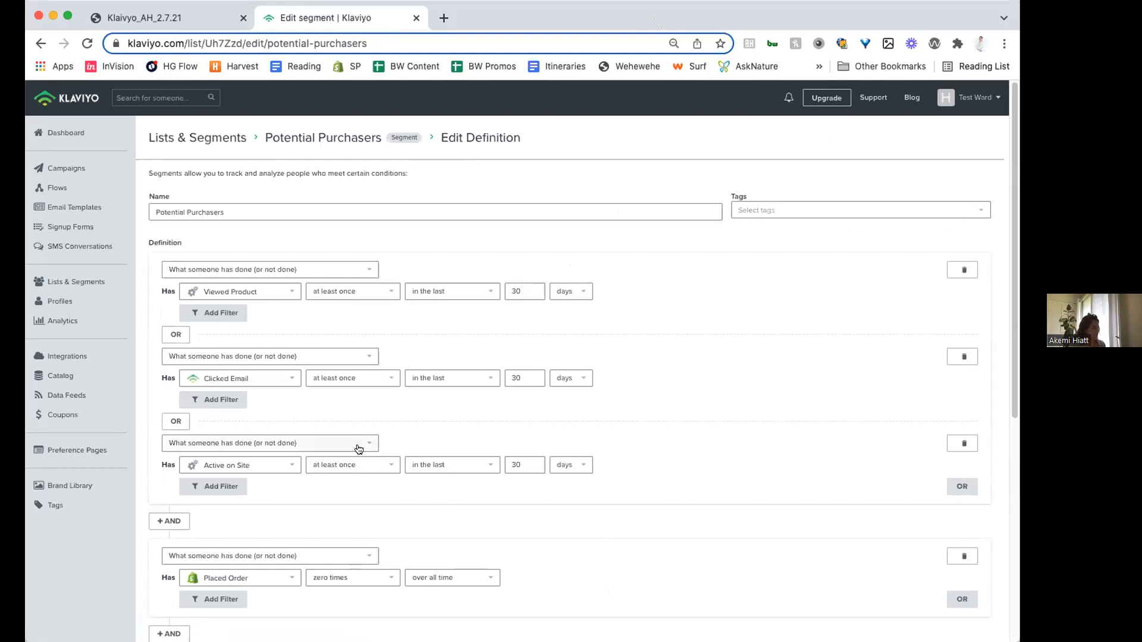
key("super+equal")
key("super+equal")
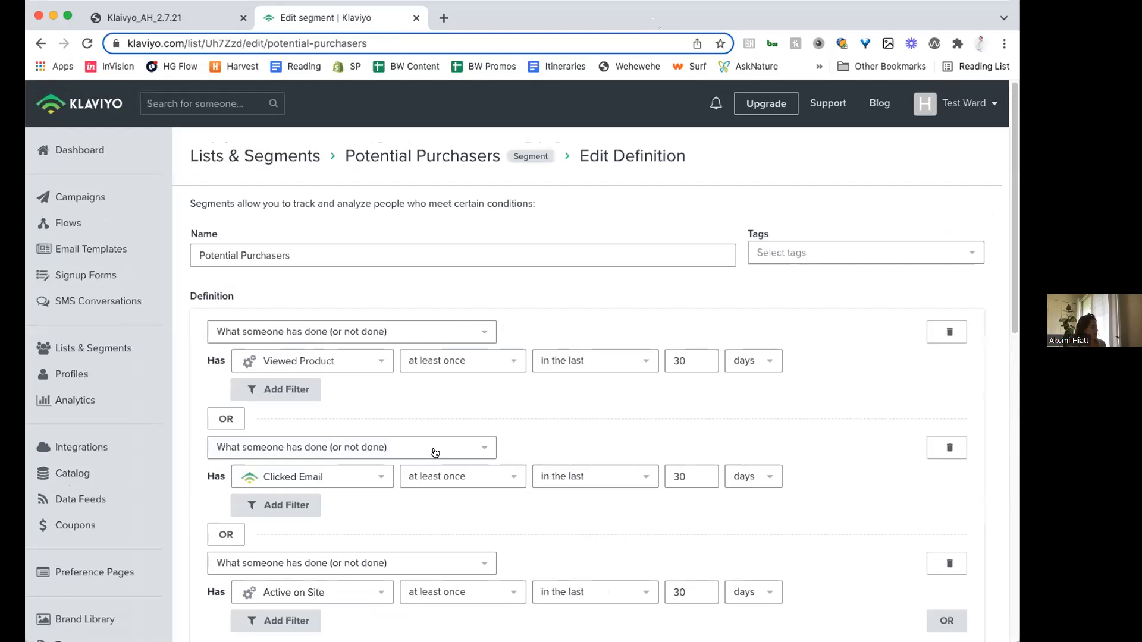
scroll(434, 441, "down", 1)
scroll(433, 431, "down", 1)
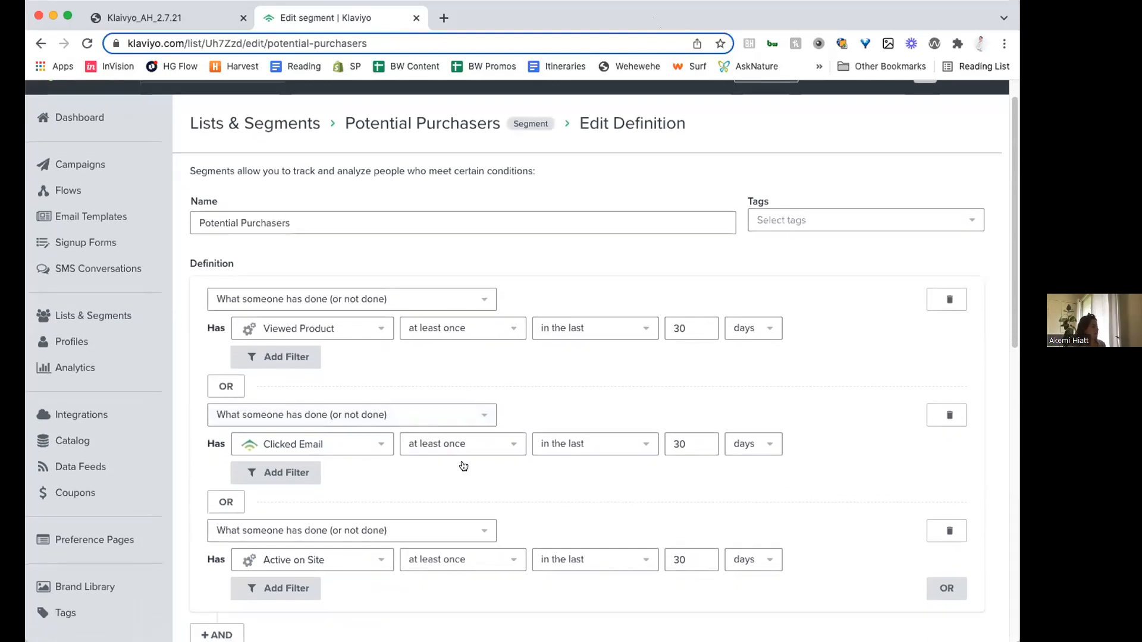
- Examine the available condition types and the timeframe options of the Viewed Product condition
left_click(272, 304)
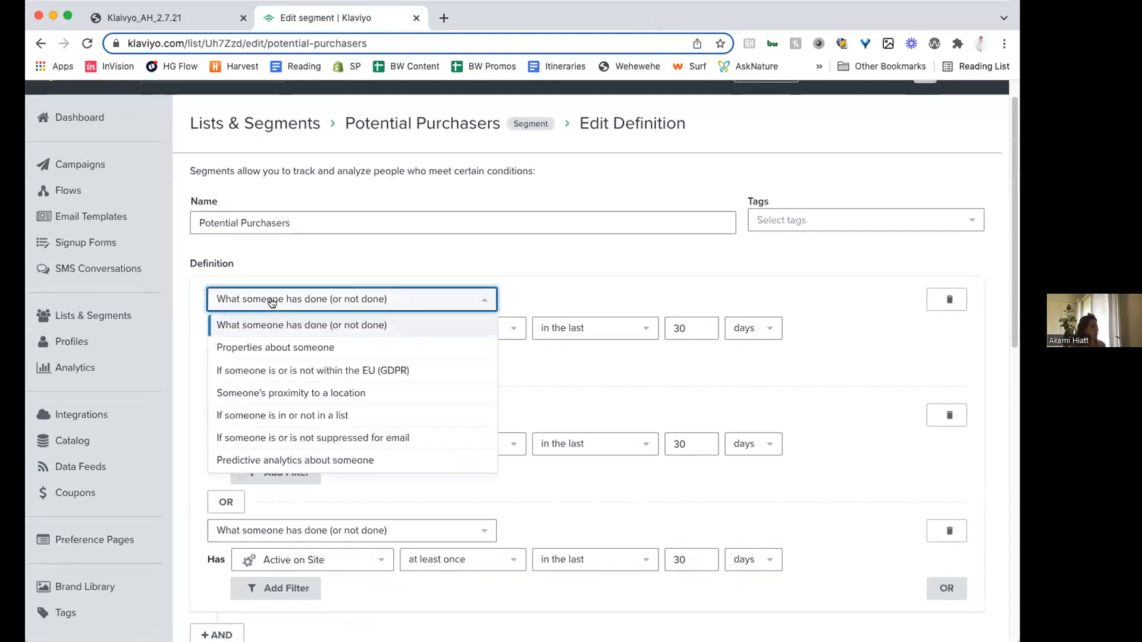
left_click(273, 303)
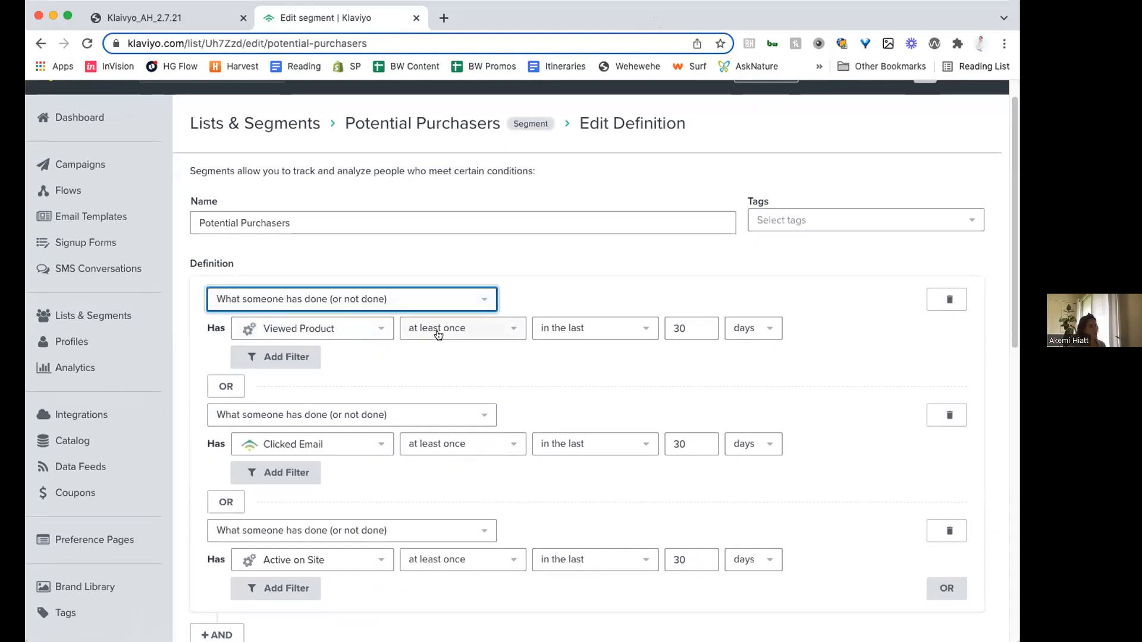
left_click(544, 331)
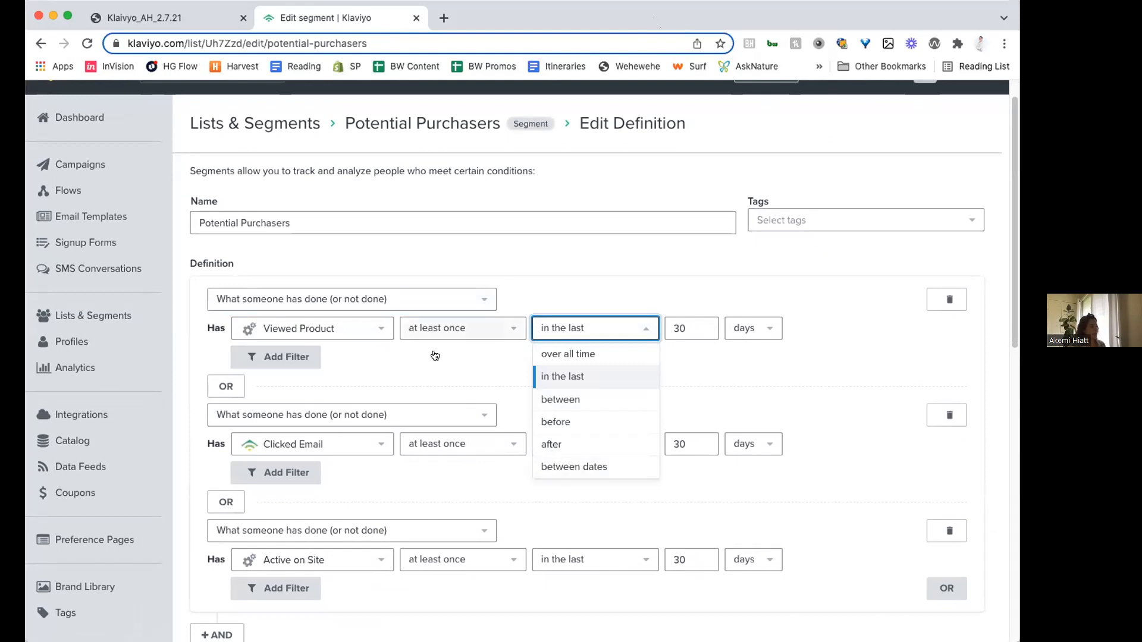
left_click(641, 284)
- Try a Price property filter on the Viewed Product condition, then remove the filter
left_click(277, 351)
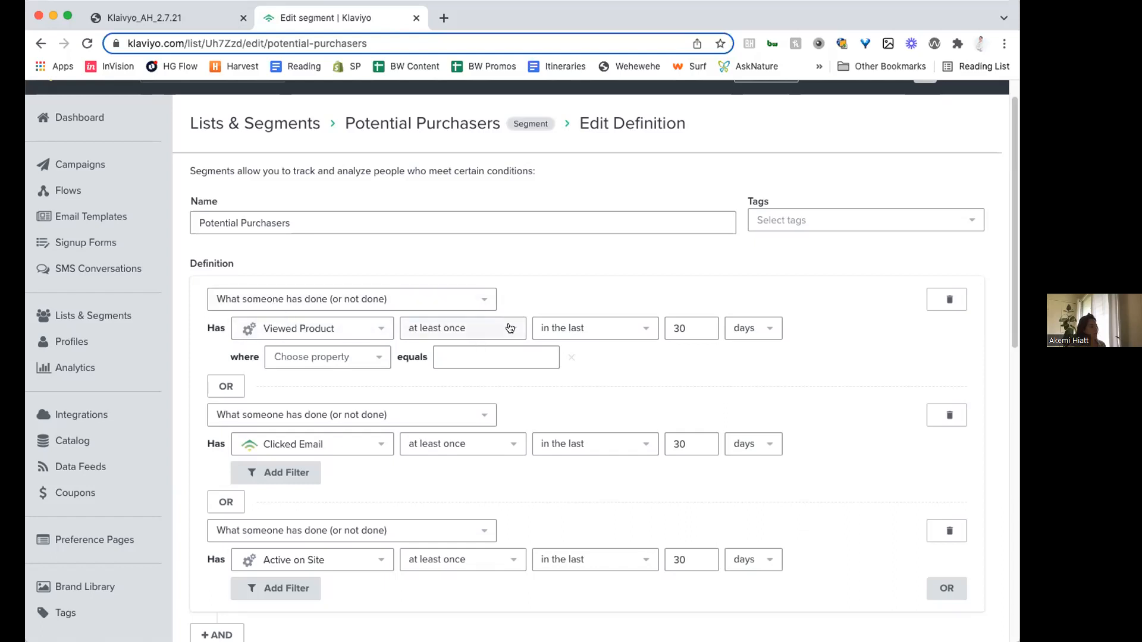
left_click(303, 364)
scroll(319, 538, "down", 3)
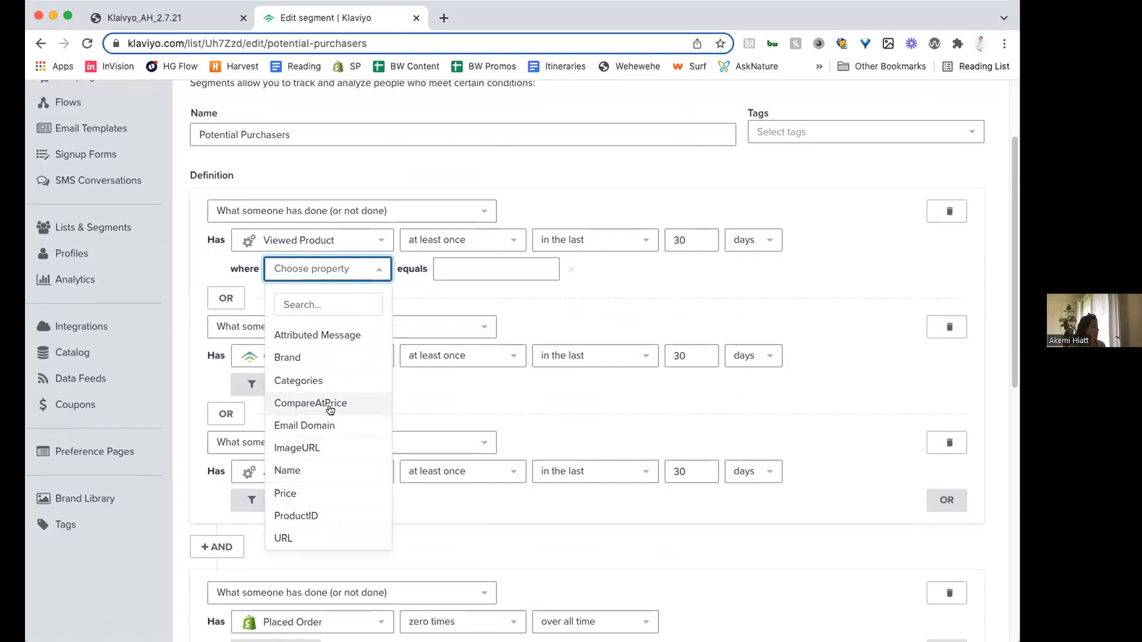
left_click(319, 493)
left_click(468, 271)
left_click(459, 286)
left_click(572, 270)
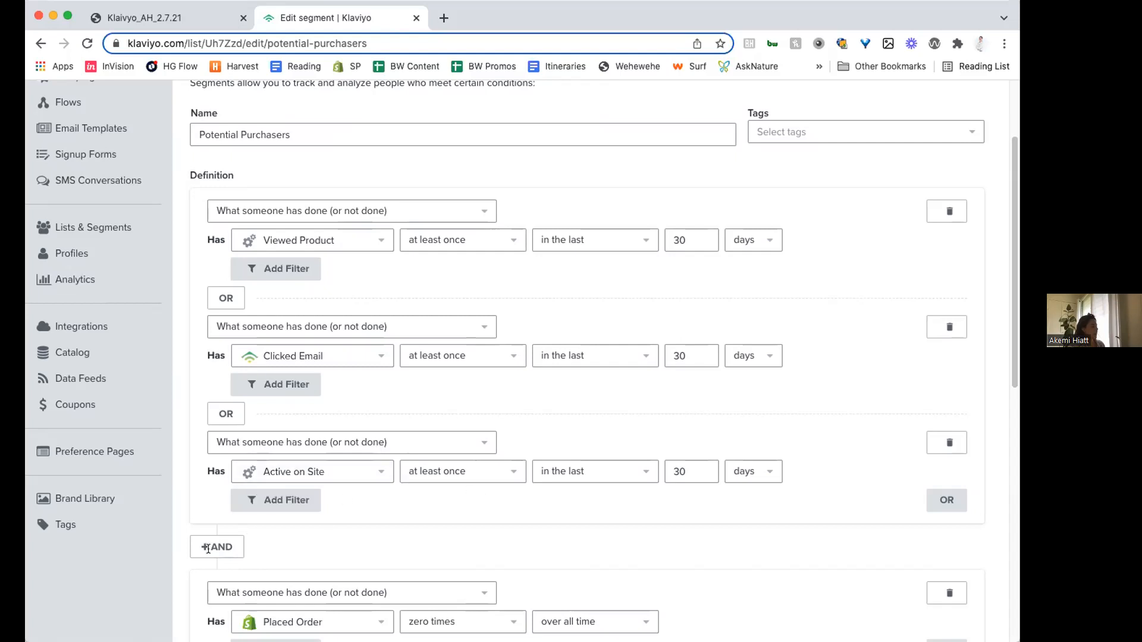
- Review the Placed Order and email suppression conditions of Potential Purchasers, then update the segment
scroll(251, 513, "down", 6)
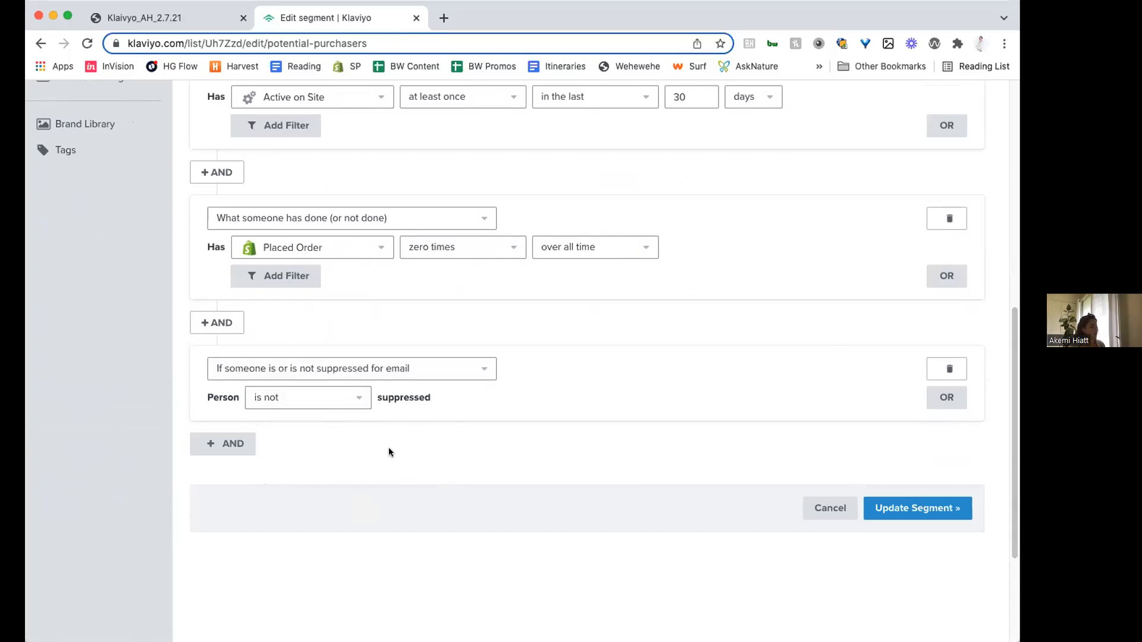
scroll(406, 550, "up", 10)
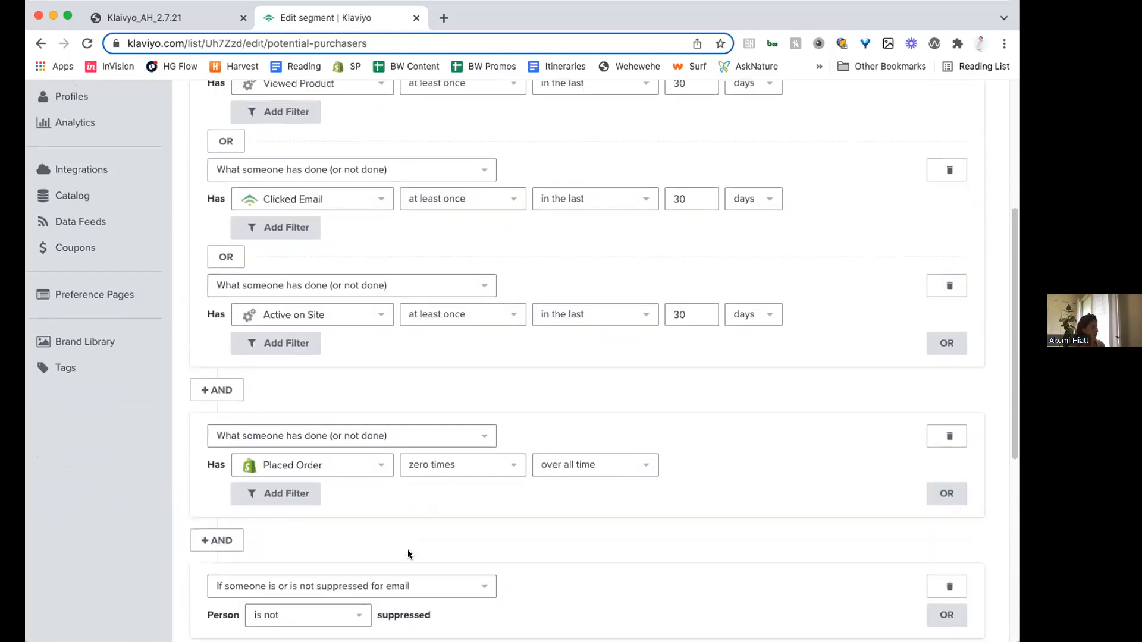
scroll(352, 504, "up", 2)
scroll(403, 605, "down", 8)
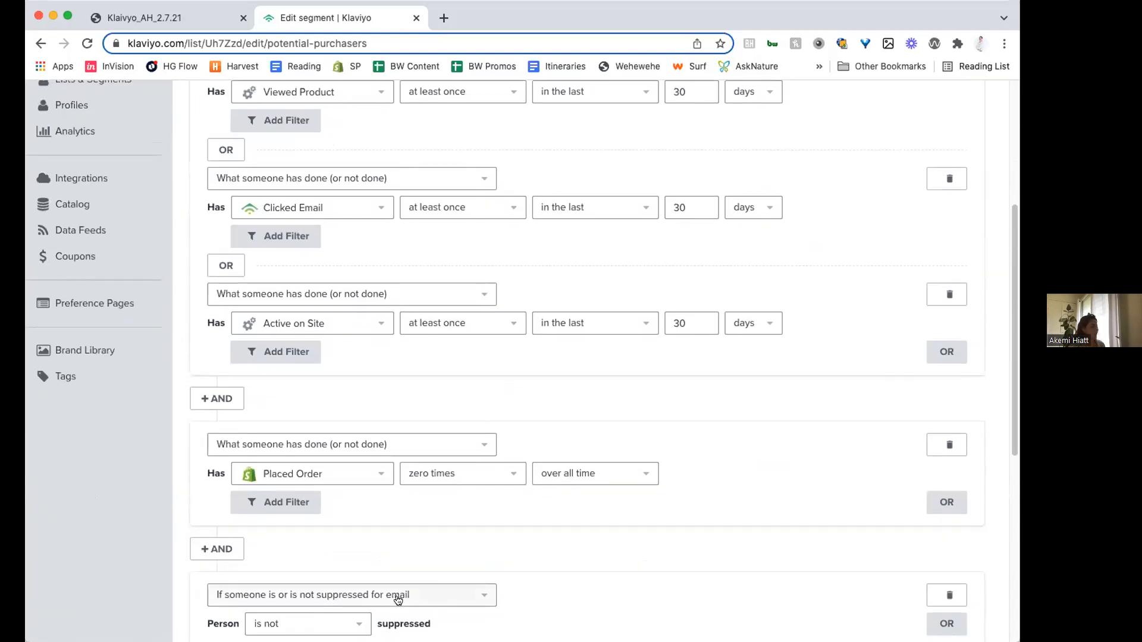
left_click(917, 620)
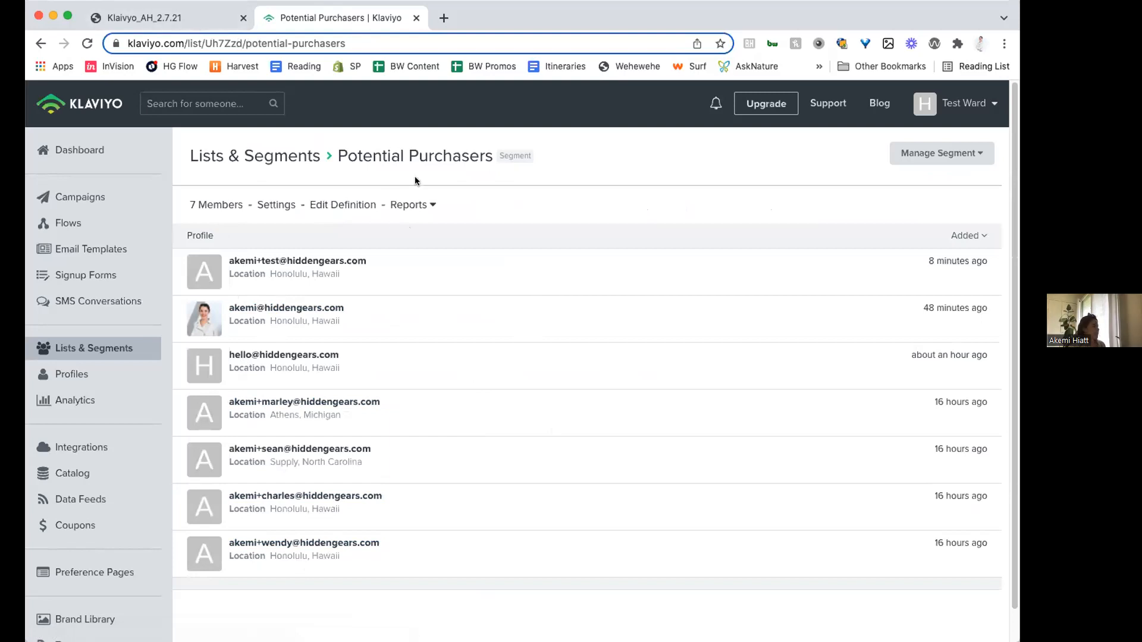
- Show the Churn Risks slide in the Klaivyo_AH_2.7.21 presentation, then return to Klaviyo and open the Churn Risks segment's definition for editing
left_click(153, 18)
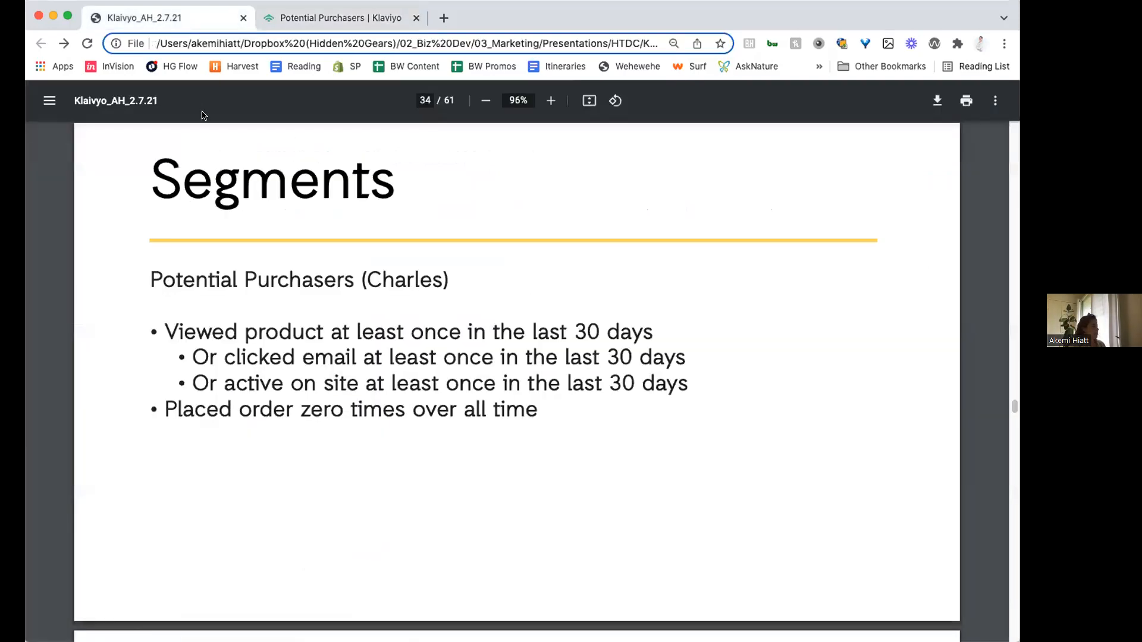
key("Right")
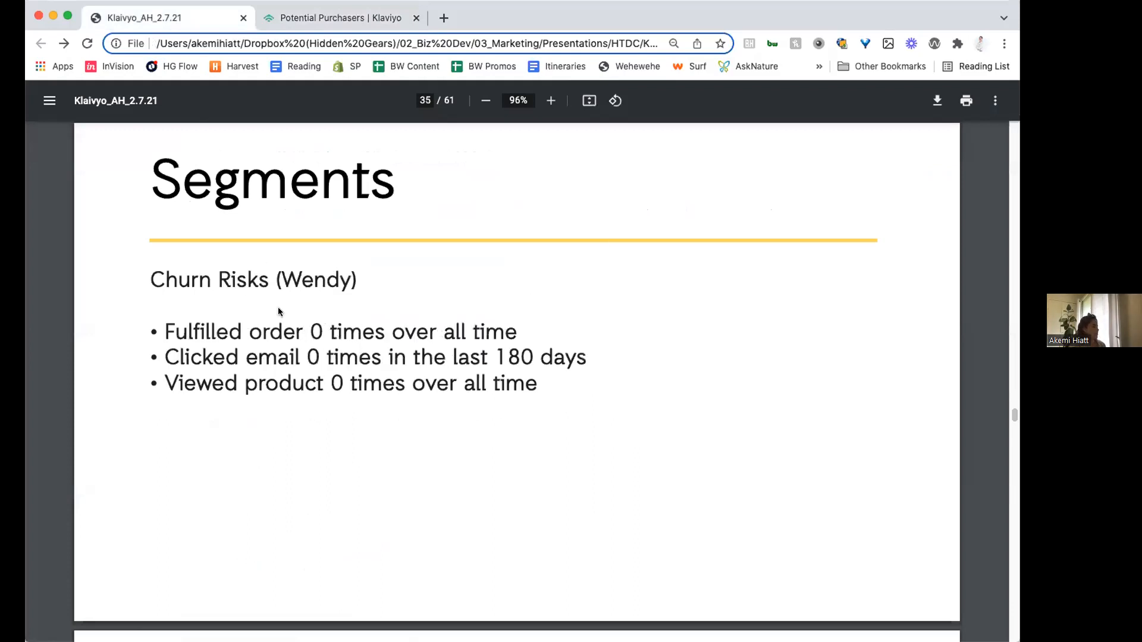
left_click(350, 18)
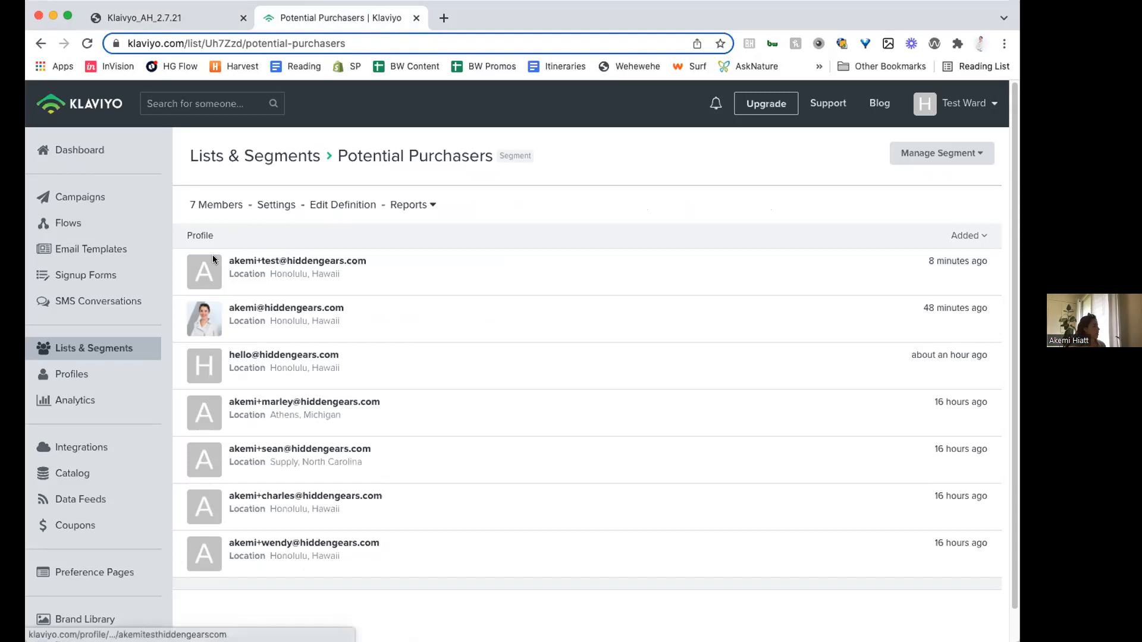
left_click(279, 159)
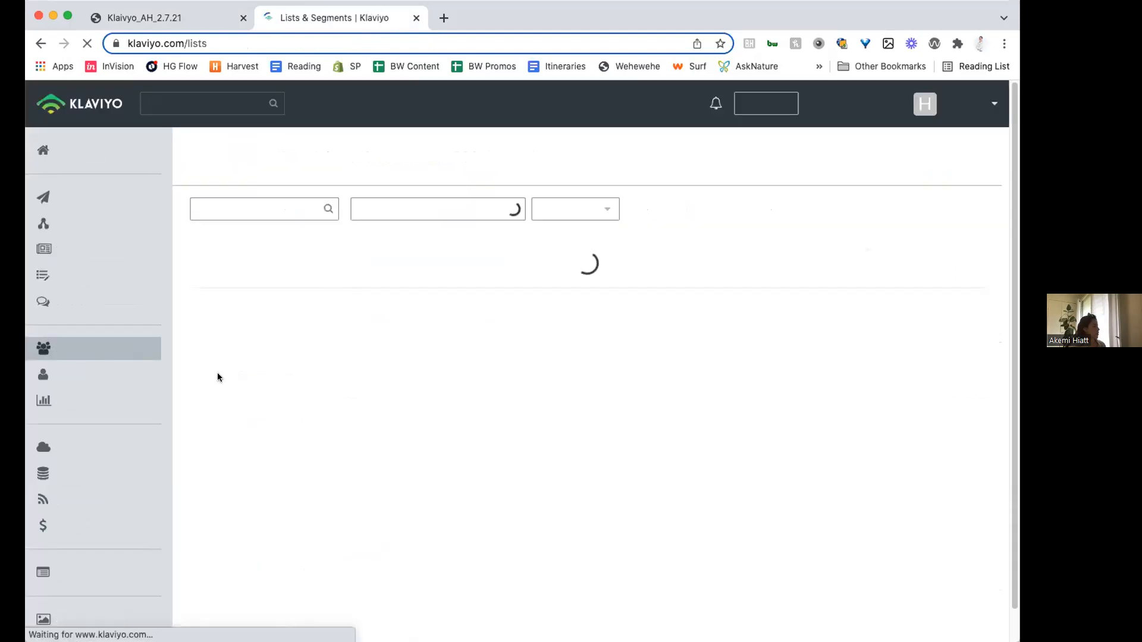
scroll(318, 455, "down", 3)
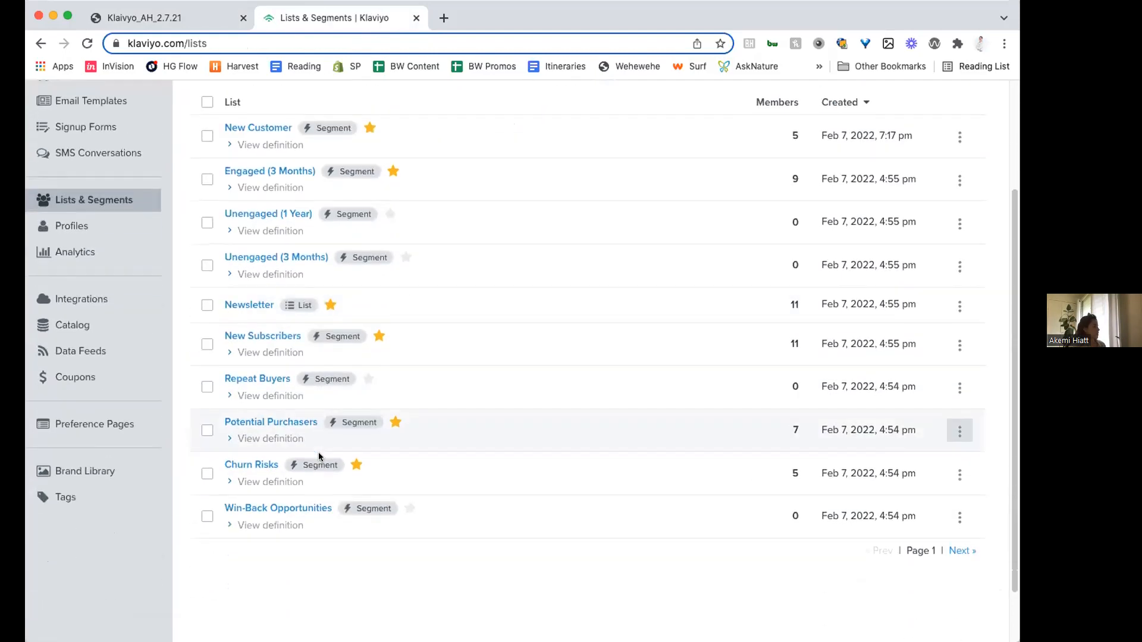
left_click(260, 467)
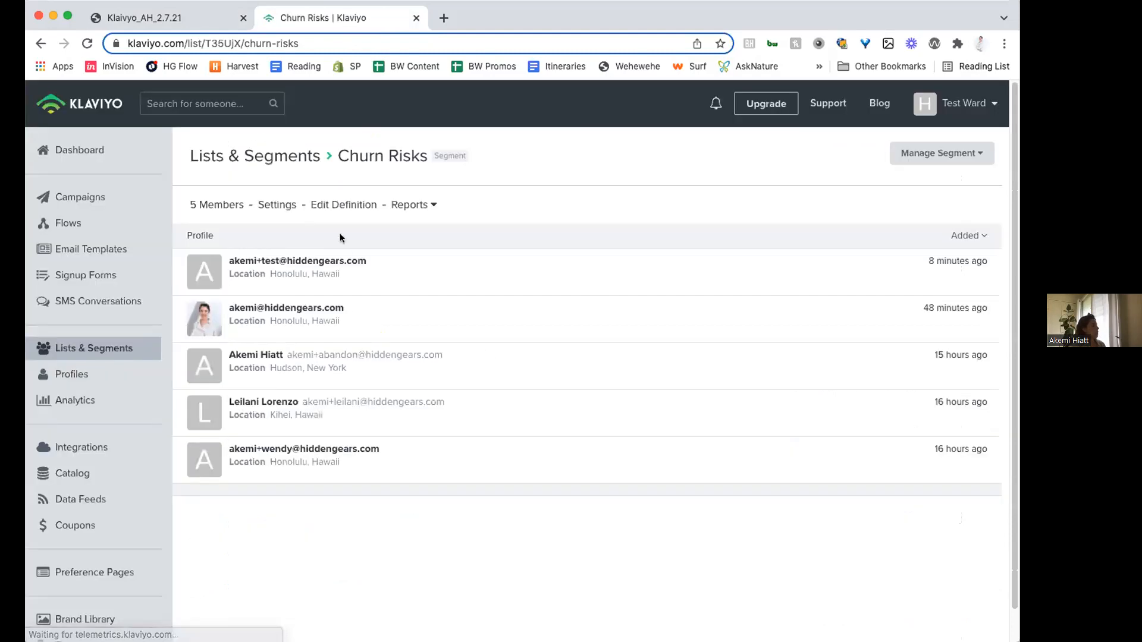
left_click(326, 205)
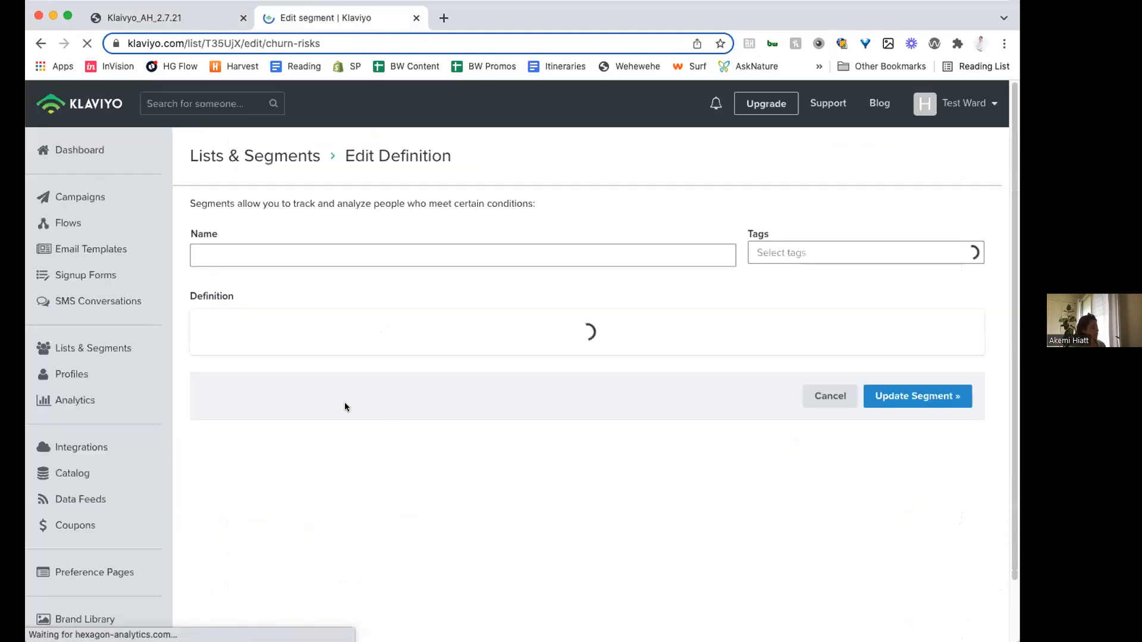
- Add an AND condition to Churn Risks requiring that the person is not suppressed for email, and update the segment
scroll(279, 328, "down", 1)
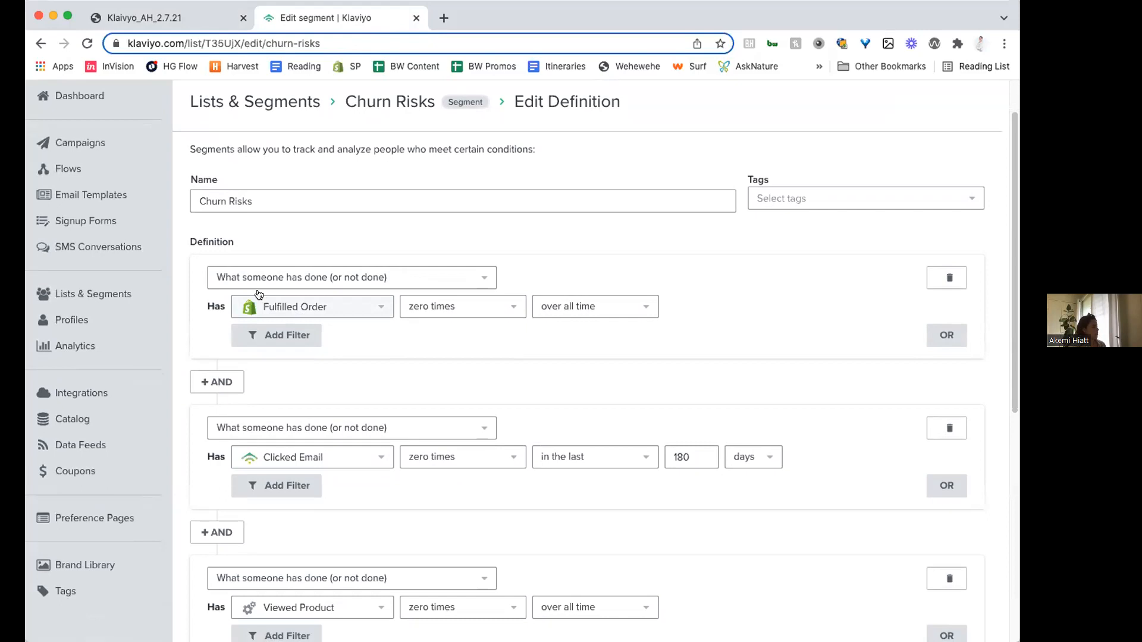
scroll(388, 329, "down", 1)
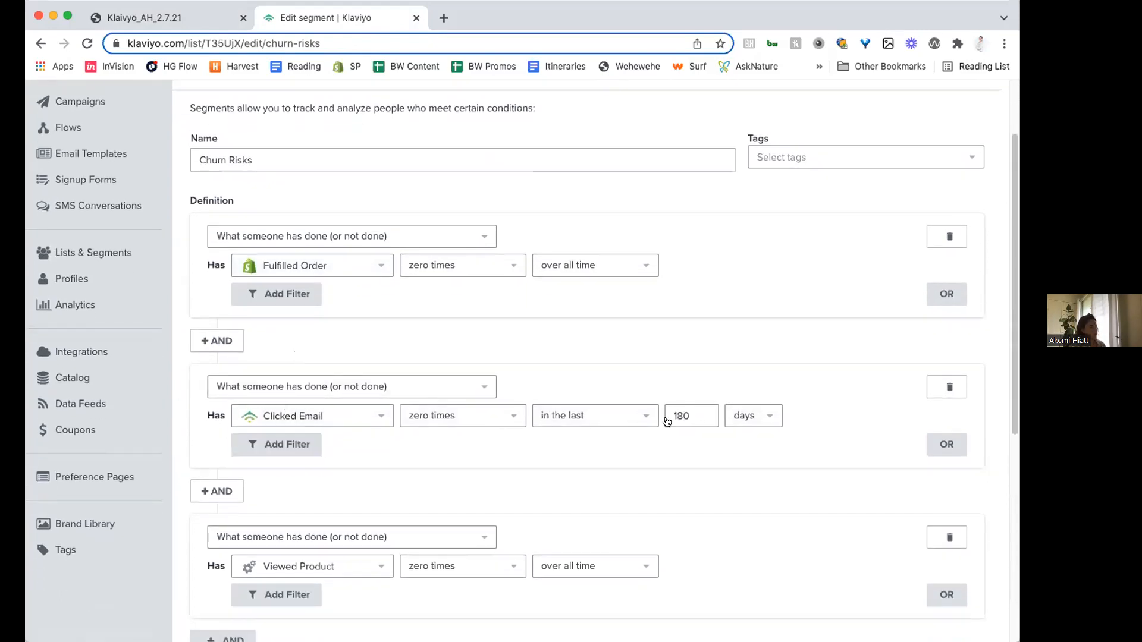
scroll(259, 426, "down", 2)
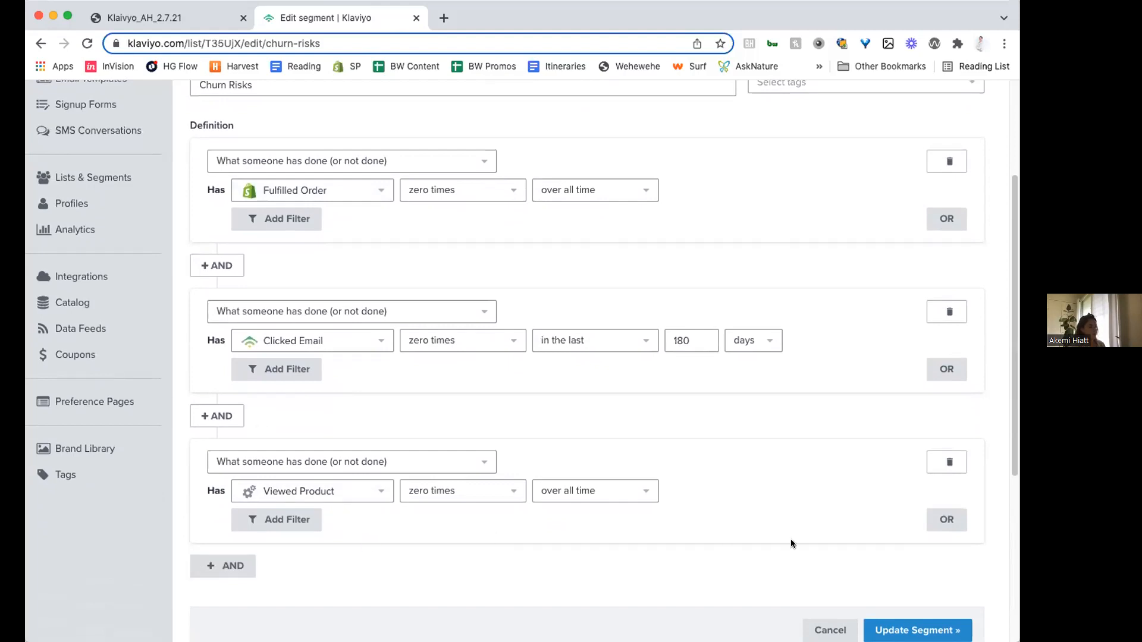
scroll(512, 517, "down", 3)
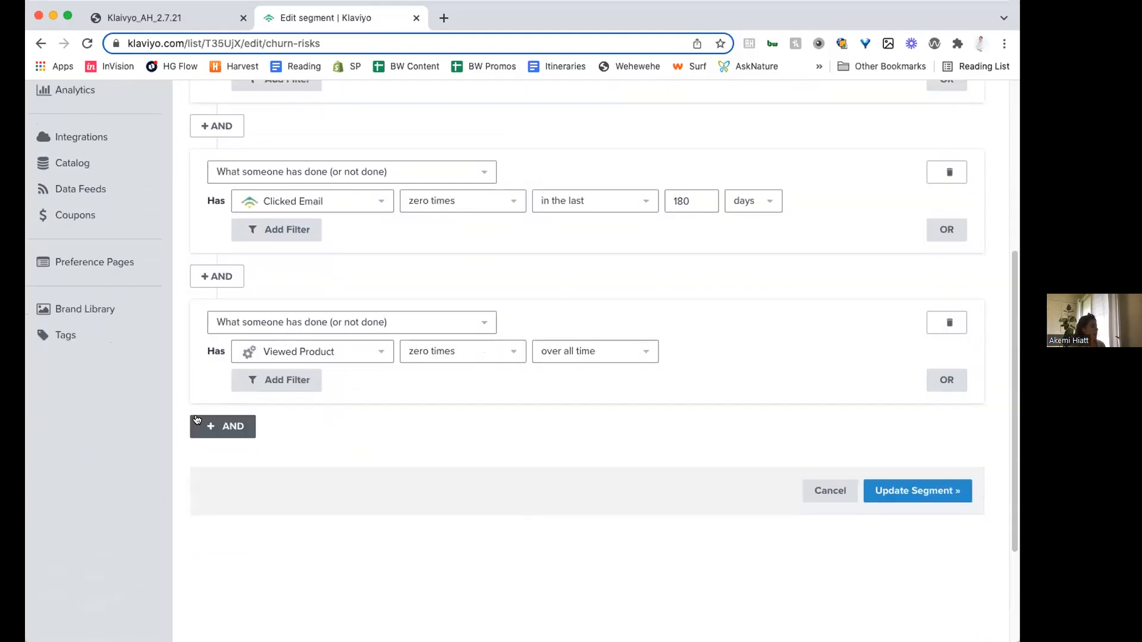
left_click(224, 427)
left_click(339, 474)
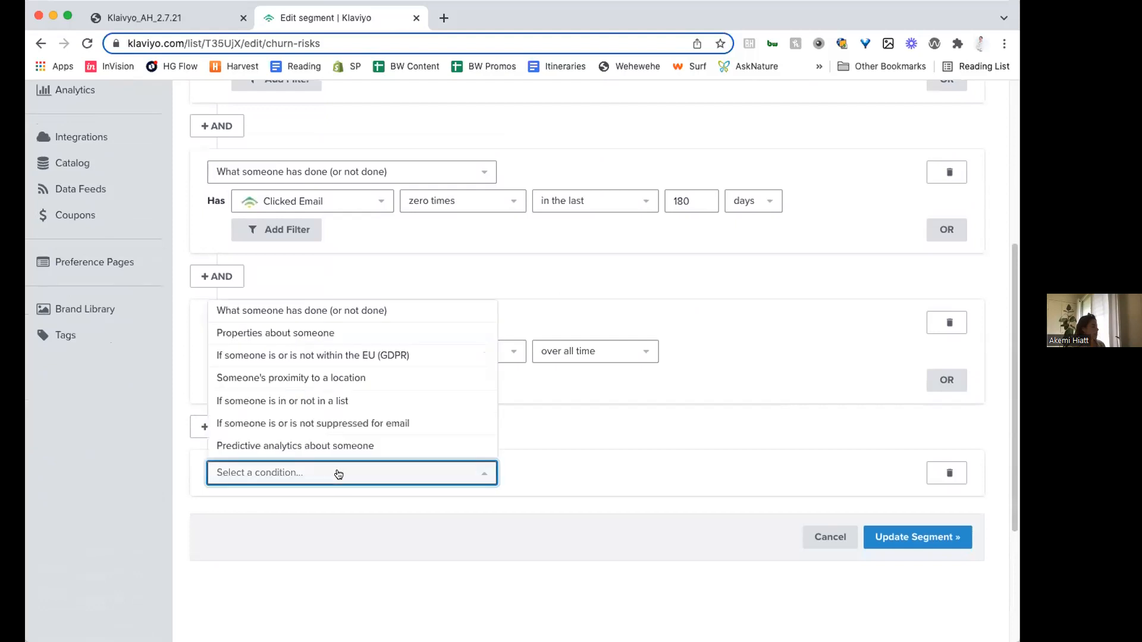
scroll(331, 398, "down", 1)
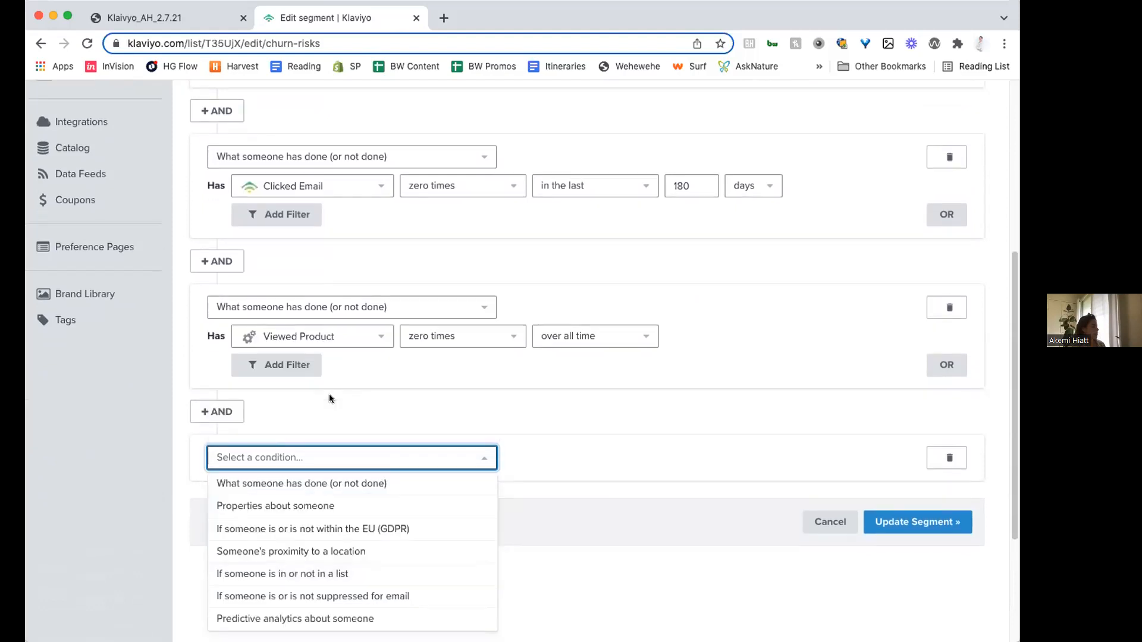
left_click(346, 596)
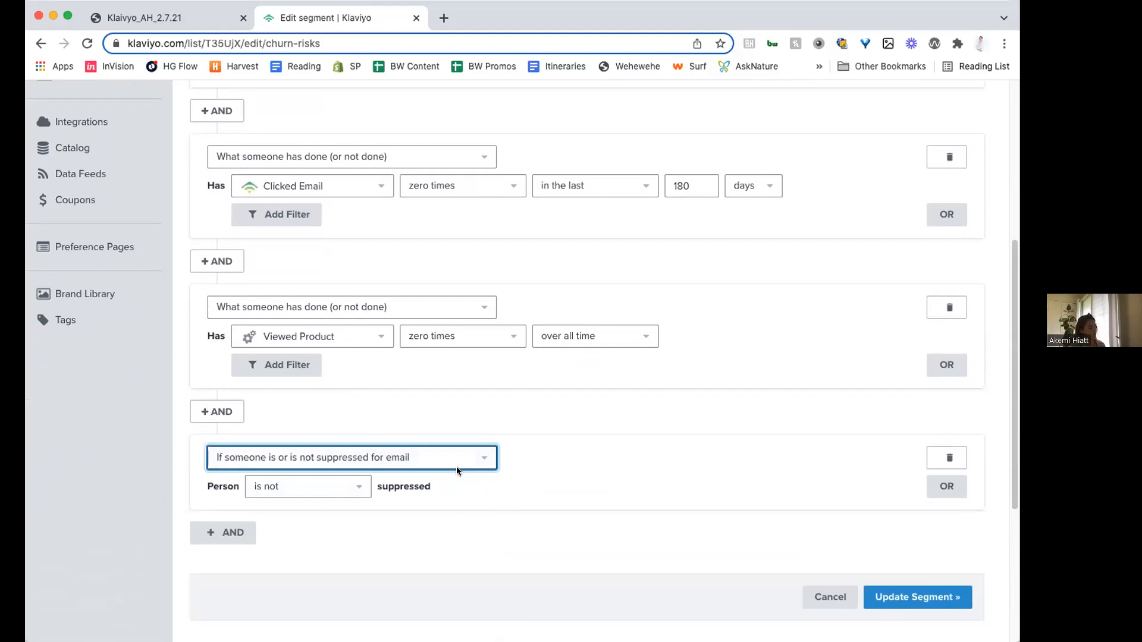
left_click(915, 598)
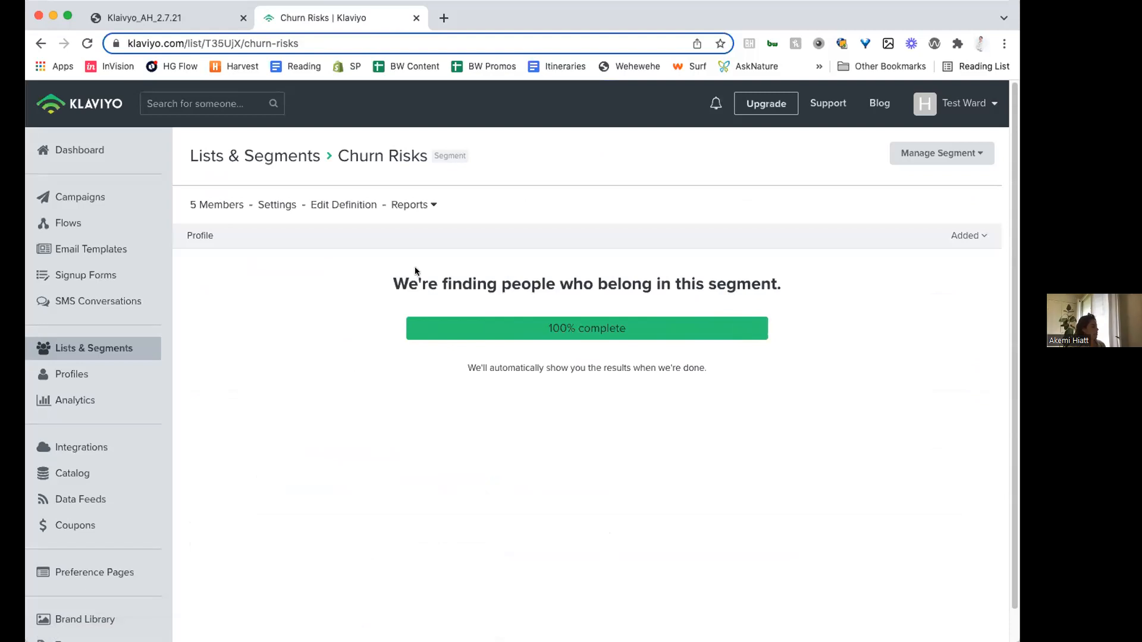
- Return to the Lists & Segments overview, then switch to the Klaivyo_AH_2.7.21 presentation and advance to the VIP segment slide
left_click(268, 156)
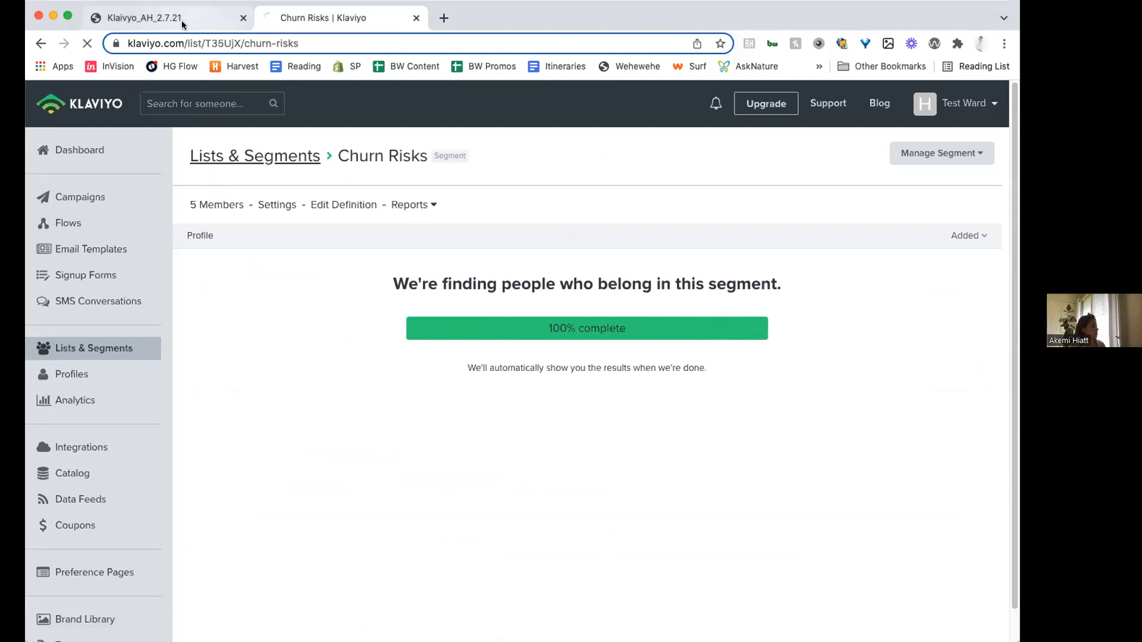
left_click(167, 17)
key("Right")
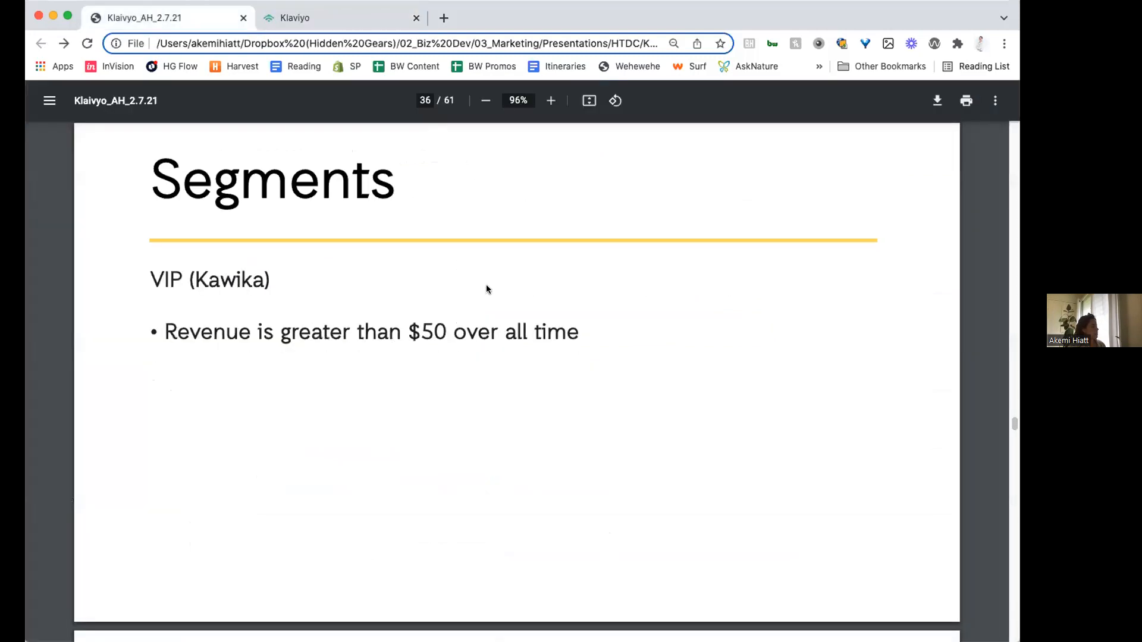
- Switch back to Klaviyo and go to page 2 of Lists & Segments to locate the VIP Customers segment
left_click(369, 25)
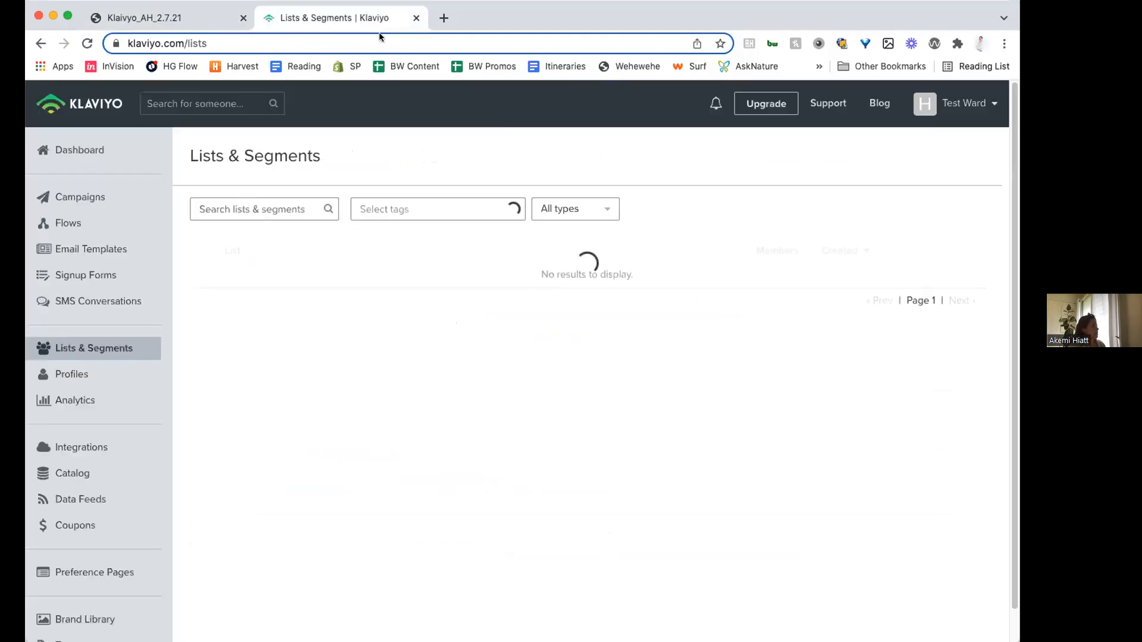
scroll(377, 423, "down", 3)
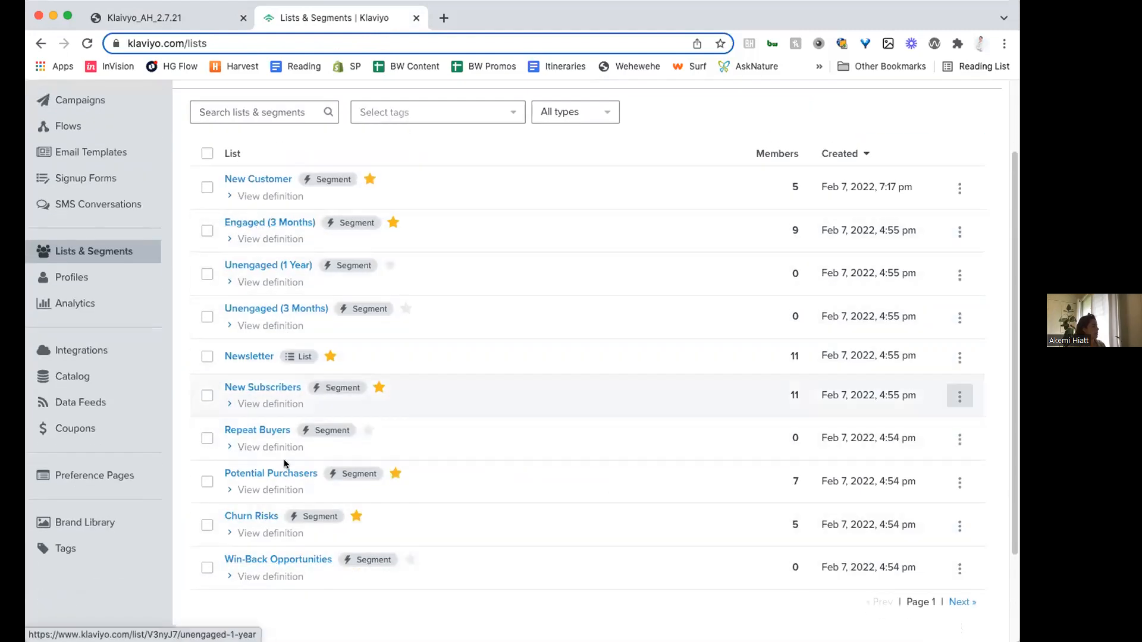
left_click(962, 602)
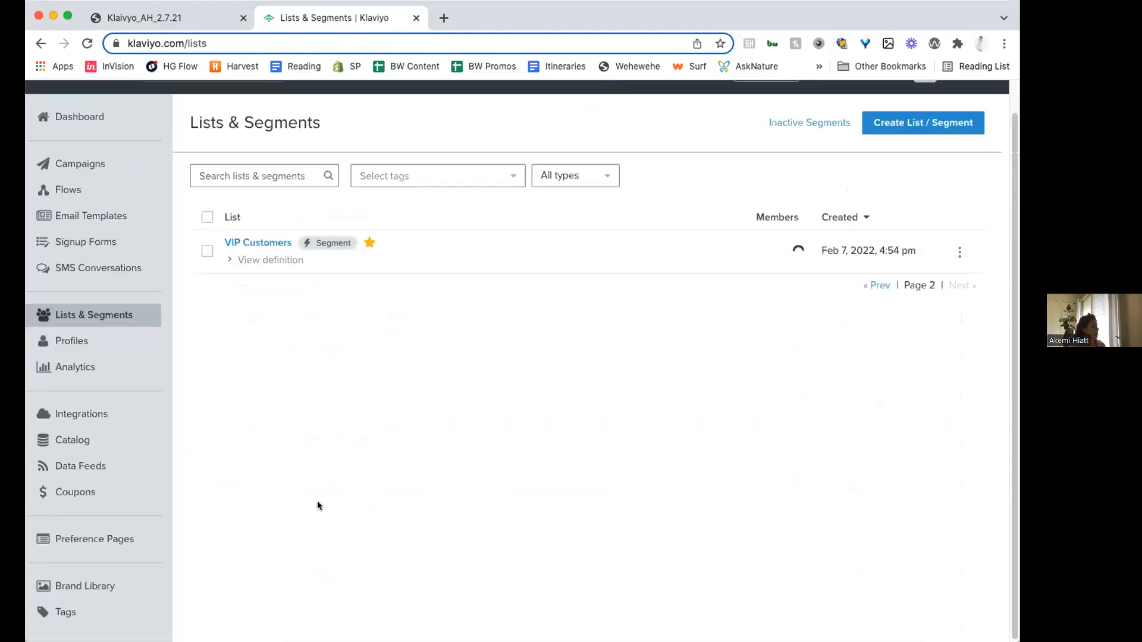
- Open the VIP Customers segment's definition for editing and examine its revenue threshold
left_click(258, 244)
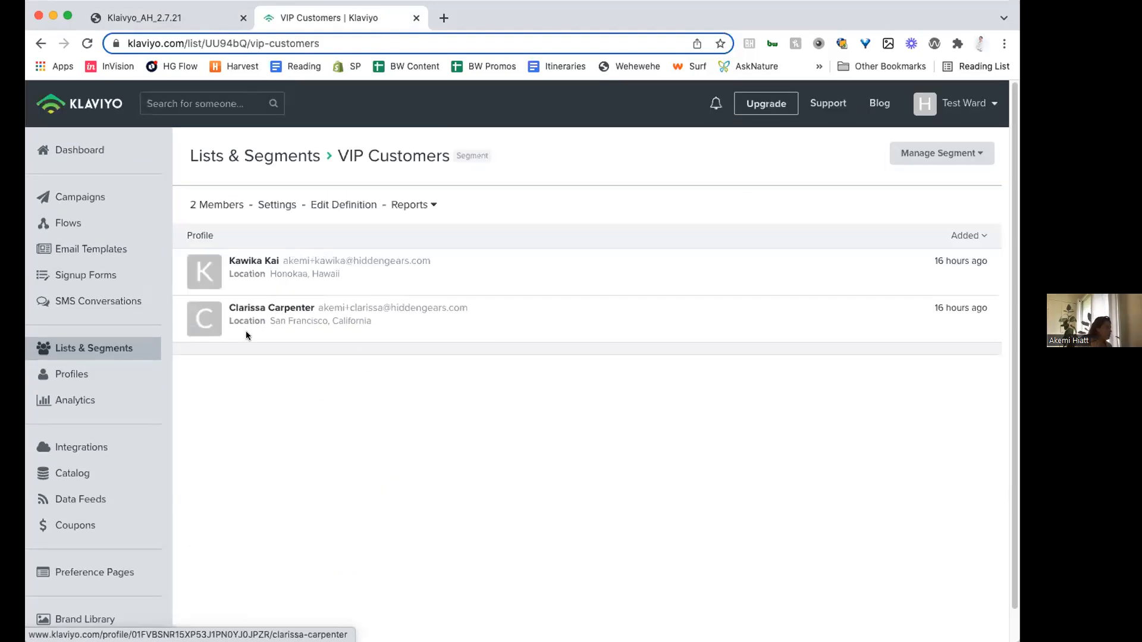
left_click(316, 206)
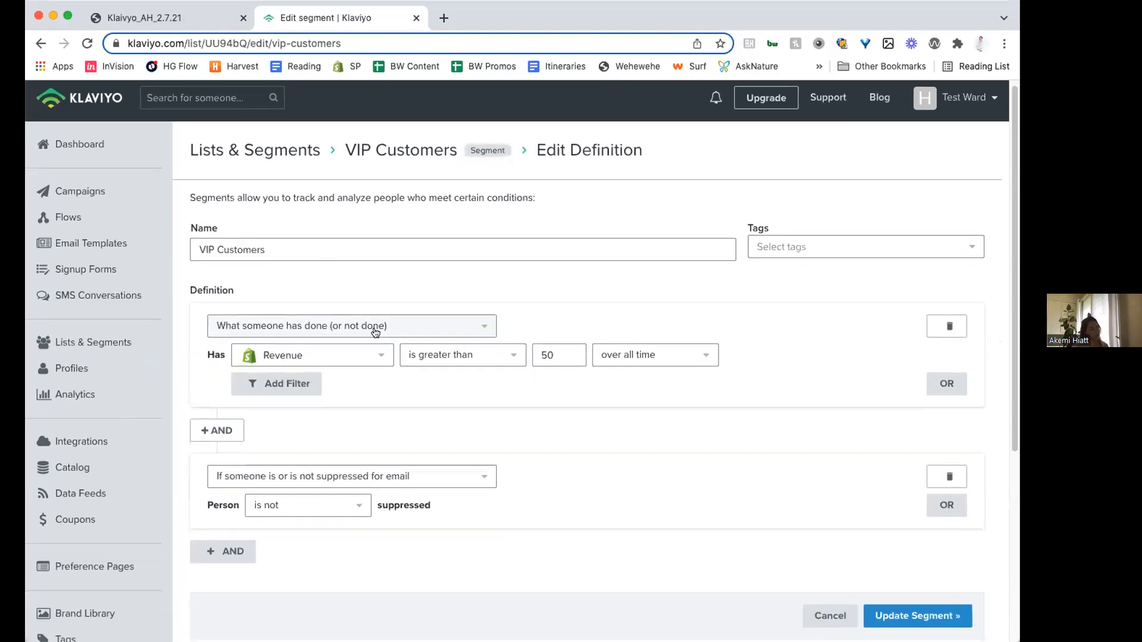
double_click(553, 352)
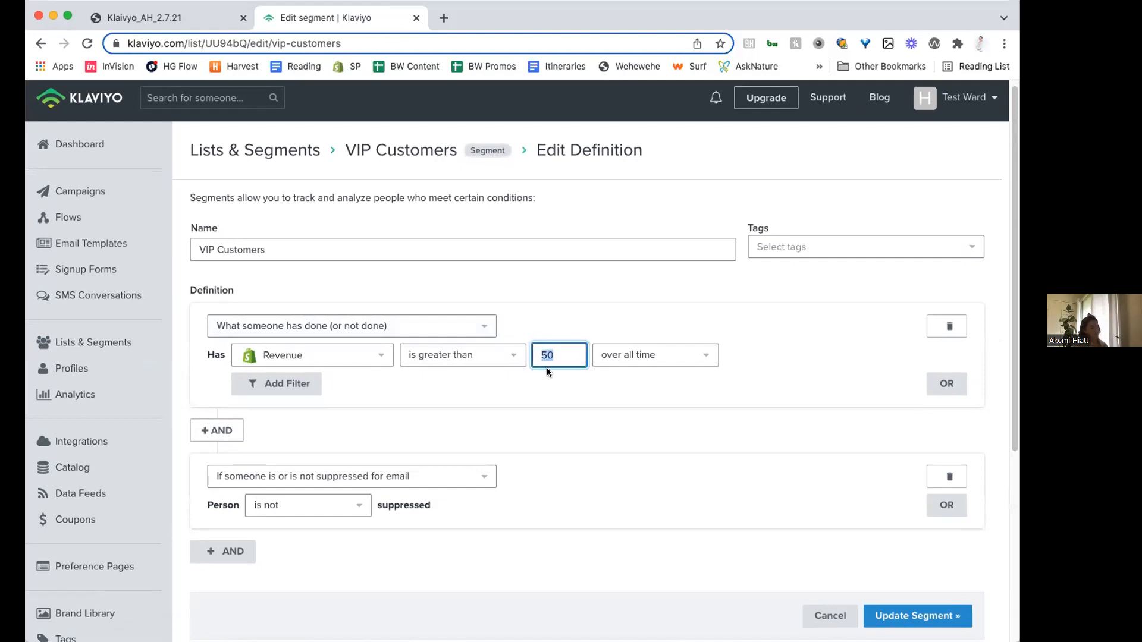
left_click(575, 360)
left_click(549, 409)
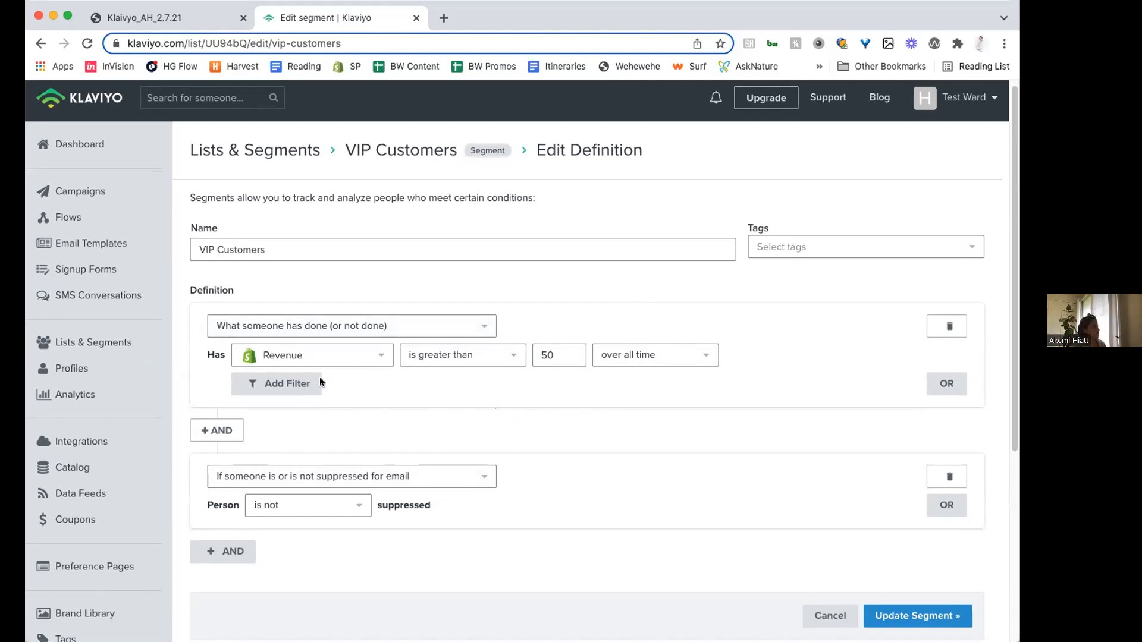
- Add an OR condition to the revenue rule using "Properties about someone" with the Created property
left_click(947, 384)
left_click(342, 439)
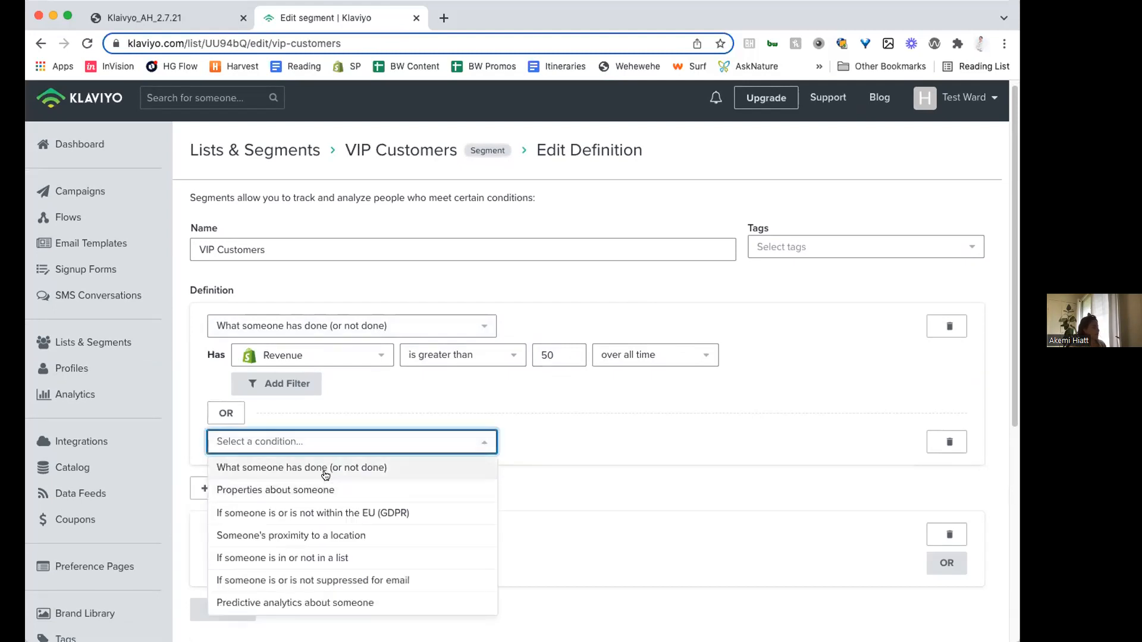
left_click(326, 489)
left_click(321, 480)
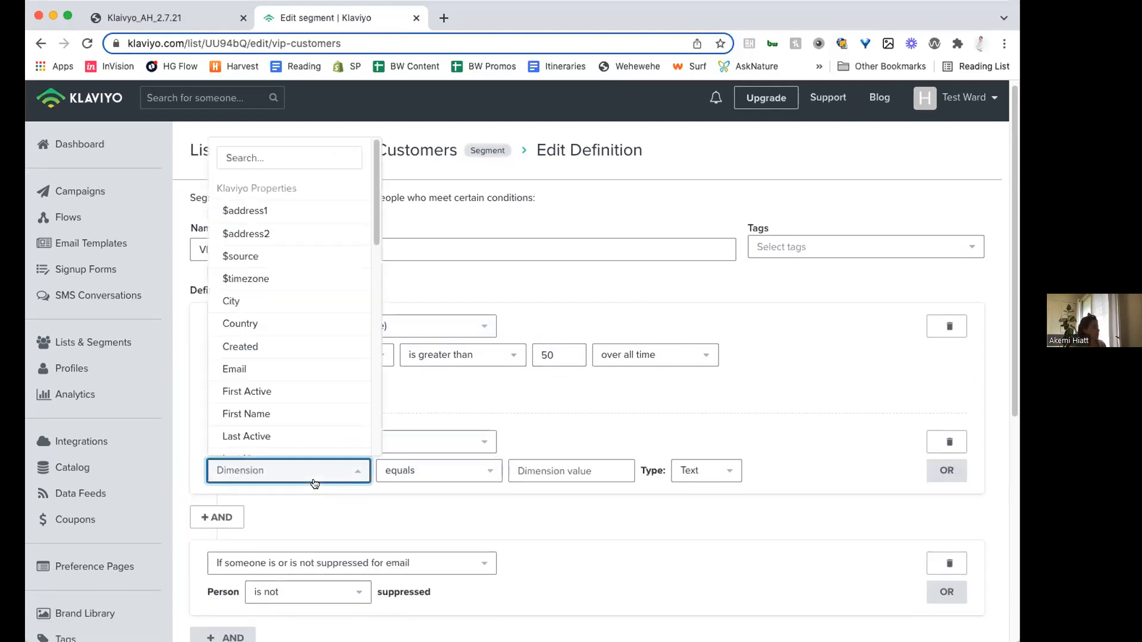
scroll(272, 373, "down", 5)
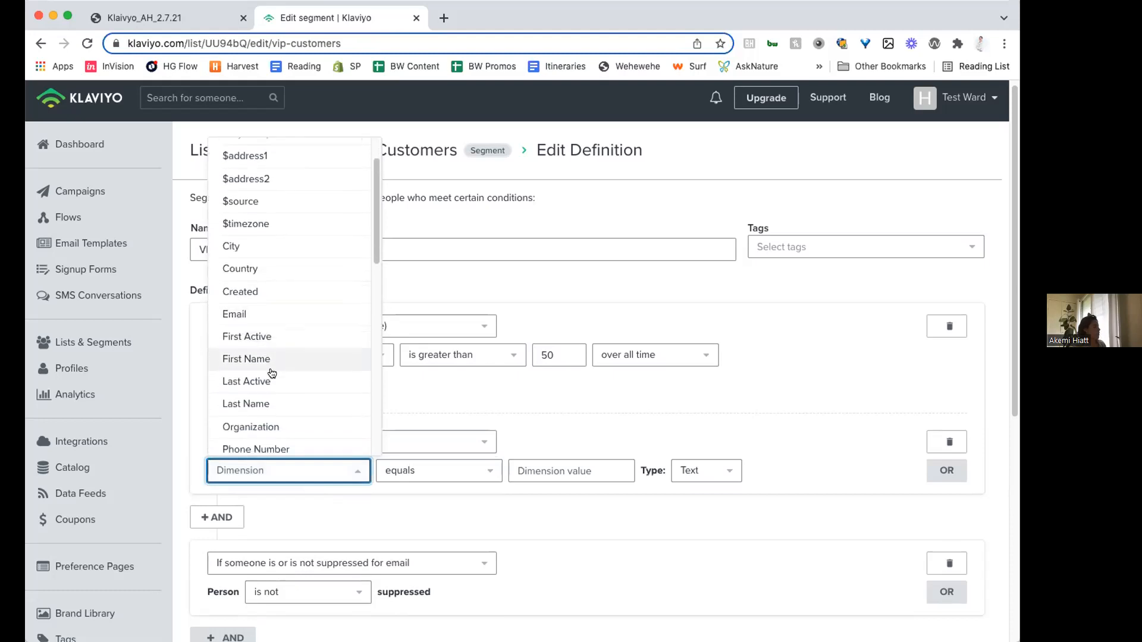
scroll(272, 369, "down", 5)
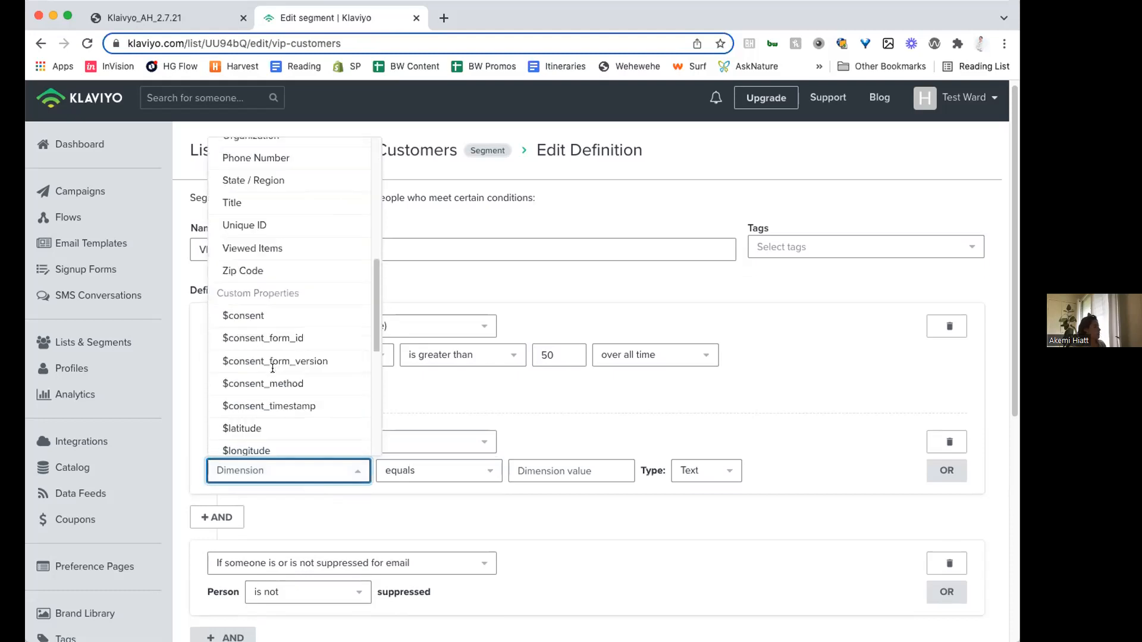
scroll(269, 374, "up", 10)
scroll(271, 373, "down", 10)
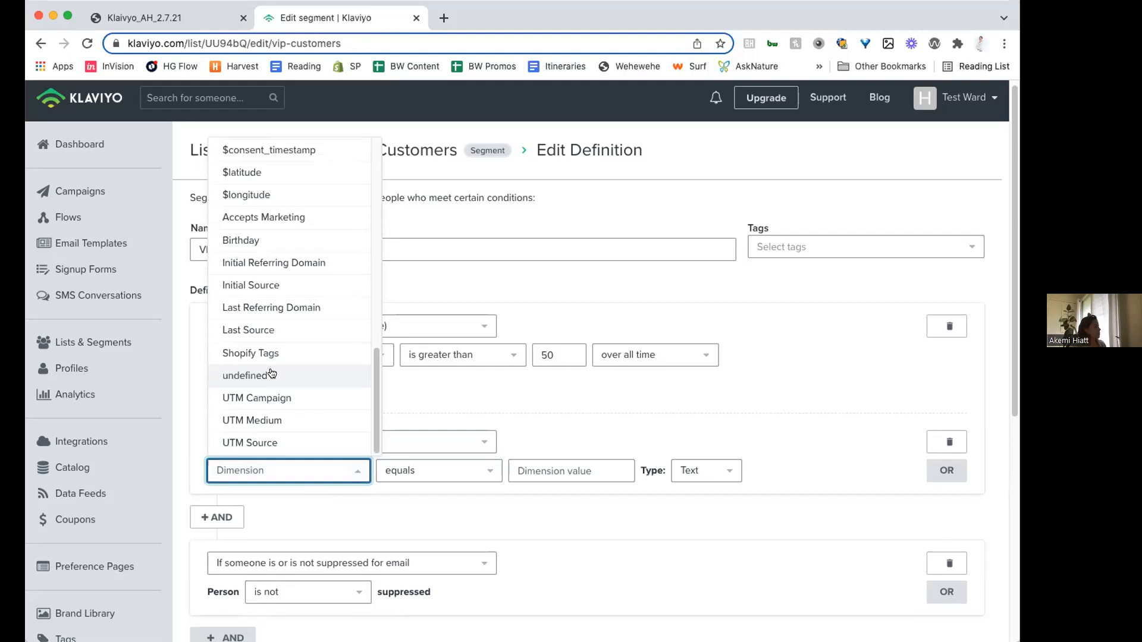
scroll(272, 373, "up", 10)
left_click(247, 346)
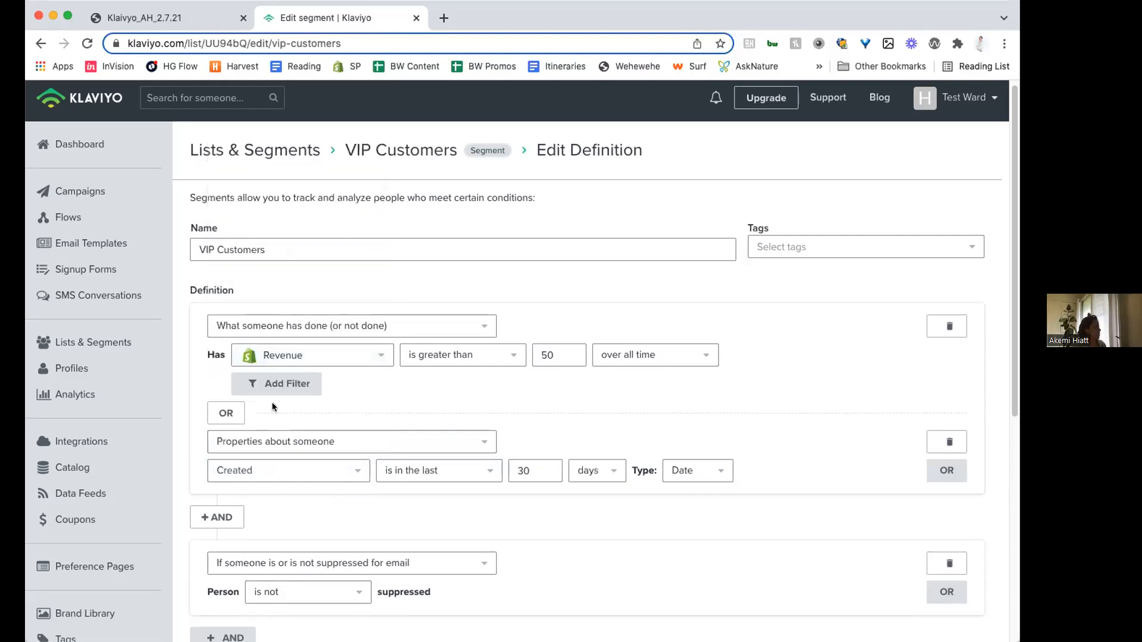
- Set the Created condition to "is before" 02/08/2022 and update the VIP Customers segment
left_click(404, 470)
scroll(426, 382, "down", 2)
scroll(426, 382, "down", 1)
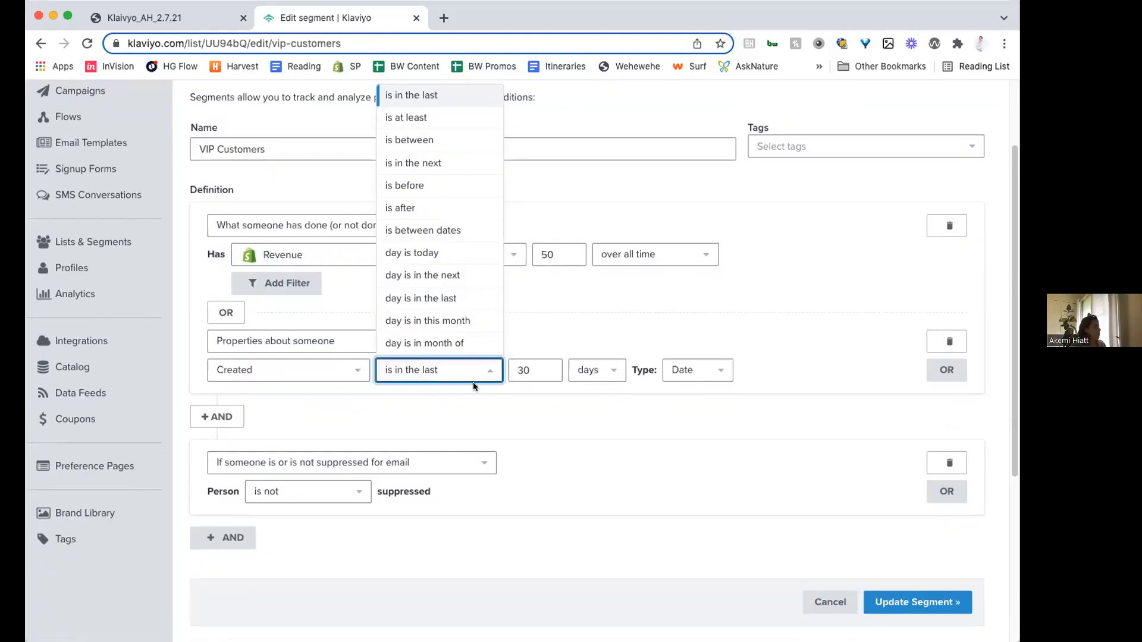
left_click(447, 181)
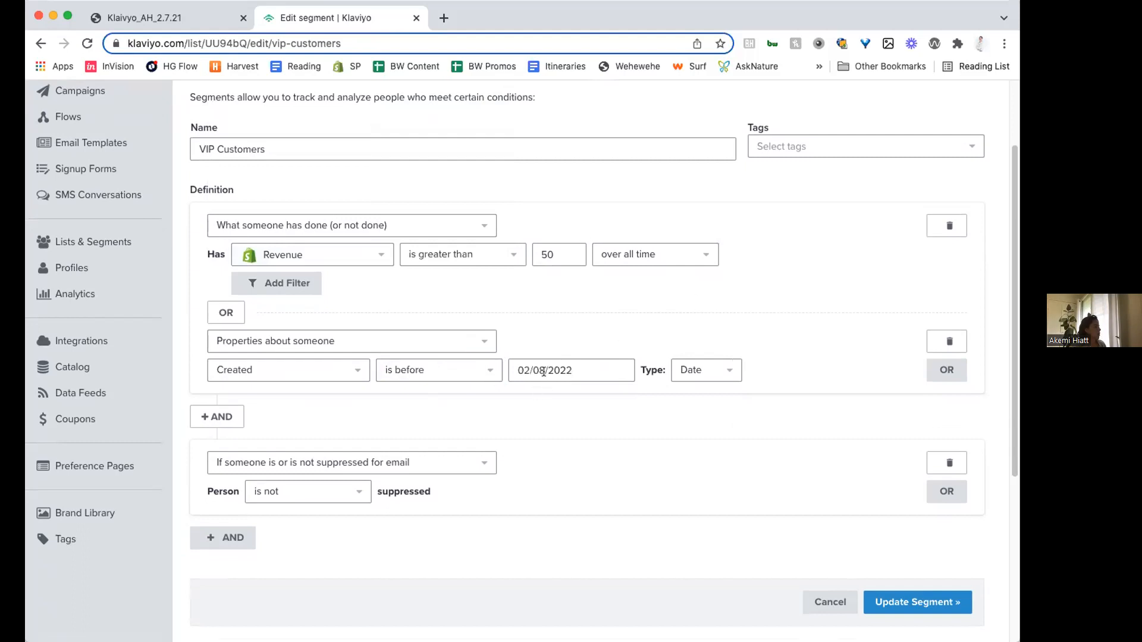
left_click(879, 602)
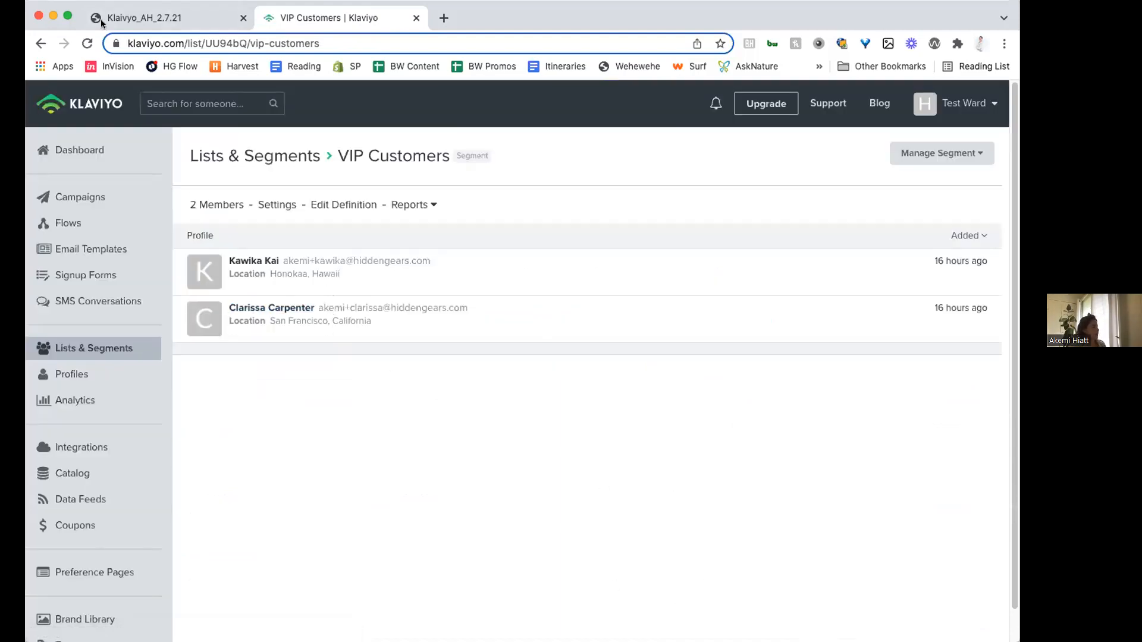
- Show the New Customer segment slide in the Klaivyo_AH_2.7.21 presentation, then return to Klaviyo's Lists & Segments overview
left_click(137, 18)
key("Right")
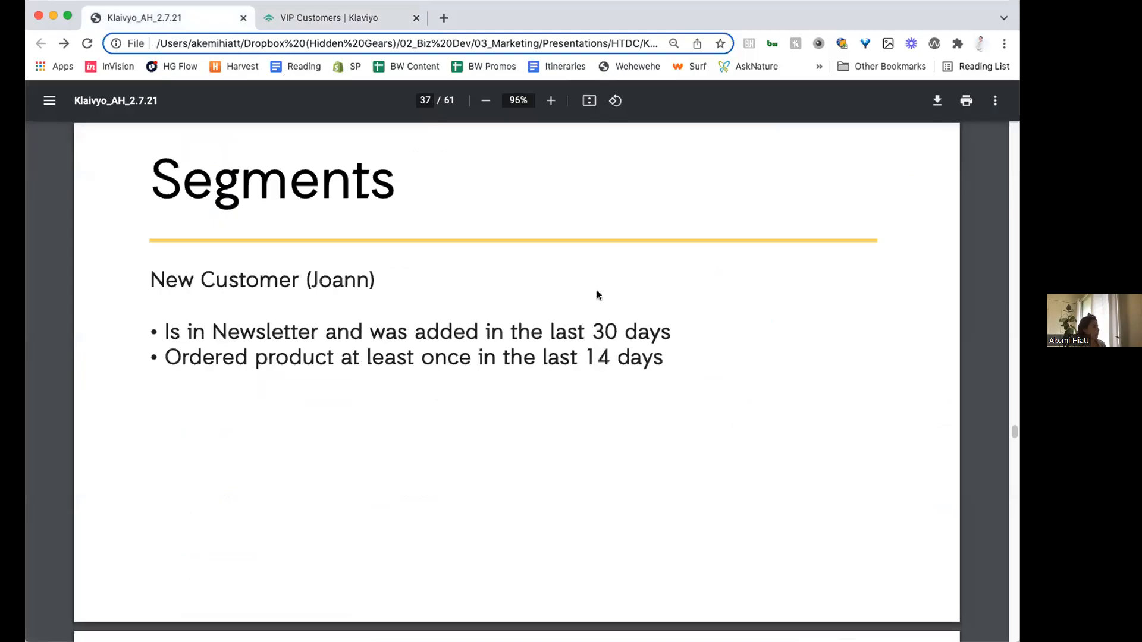
left_click(331, 18)
left_click(195, 158)
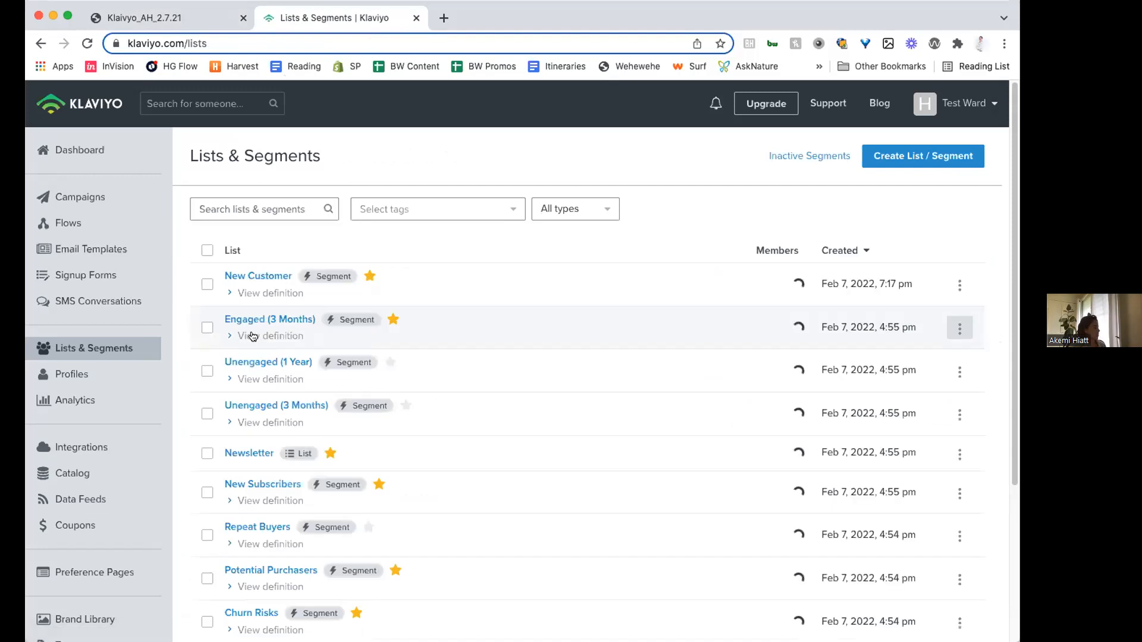
- Examine the New Customer segment's definition, then cancel the edit and return to Lists & Segments
scroll(262, 464, "down", 1)
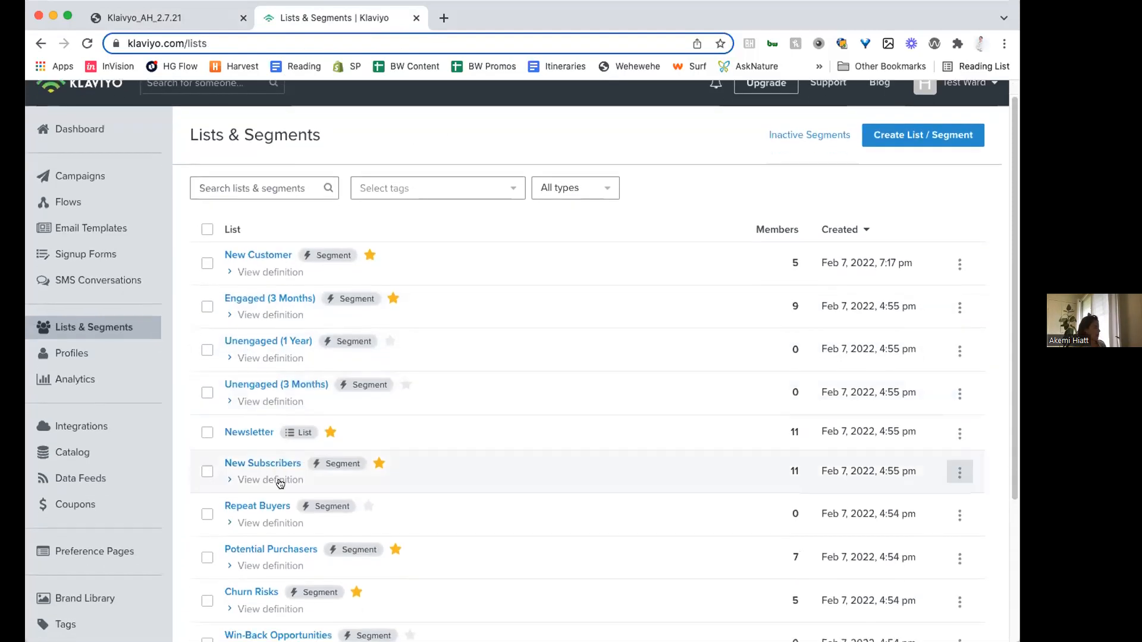
scroll(280, 483, "down", 3)
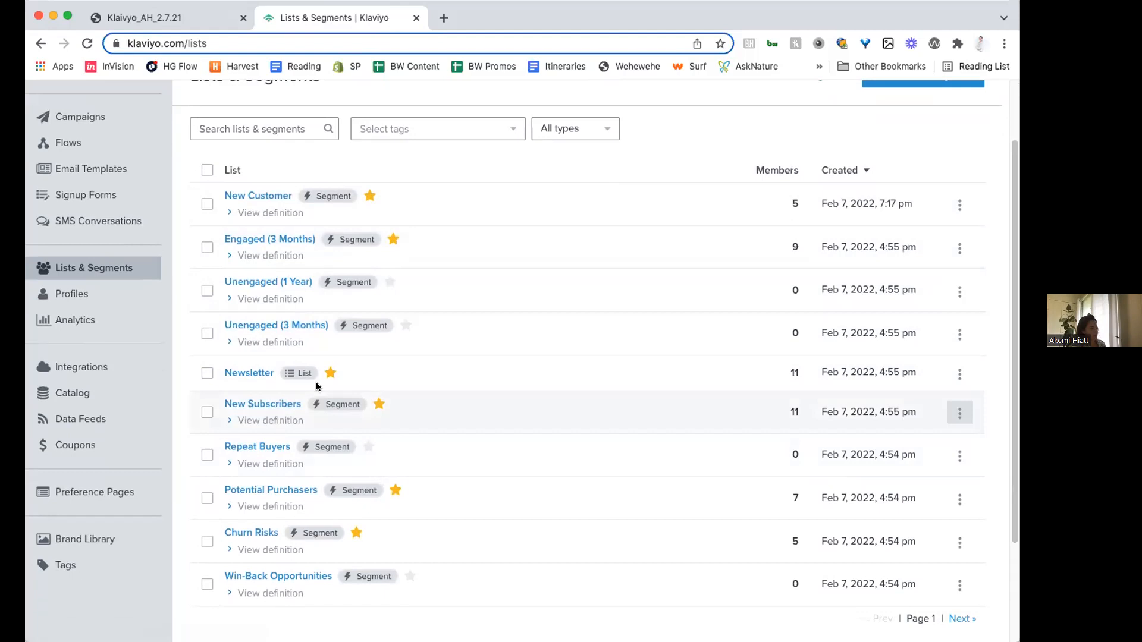
left_click(256, 212)
left_click(280, 197)
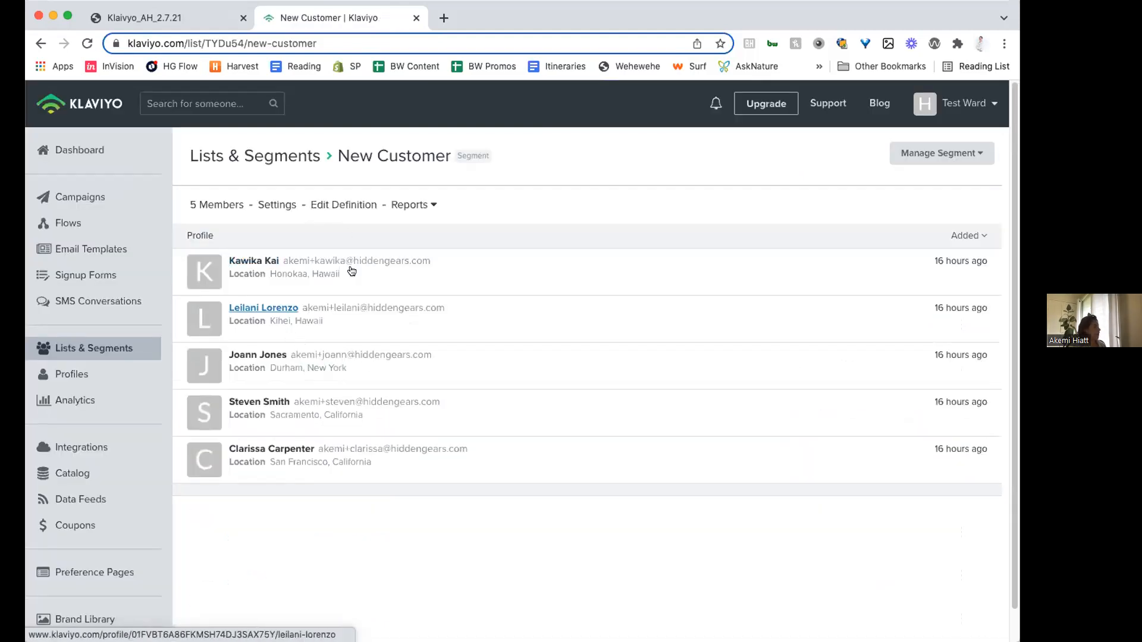
left_click(350, 204)
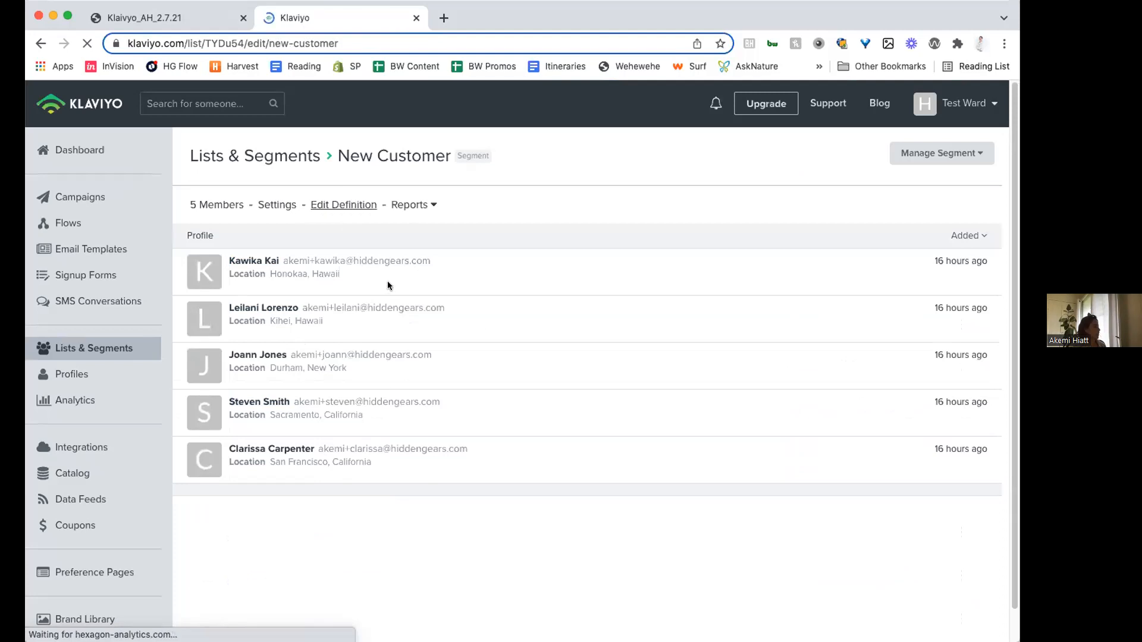
scroll(386, 284, "down", 5)
scroll(386, 284, "up", 4)
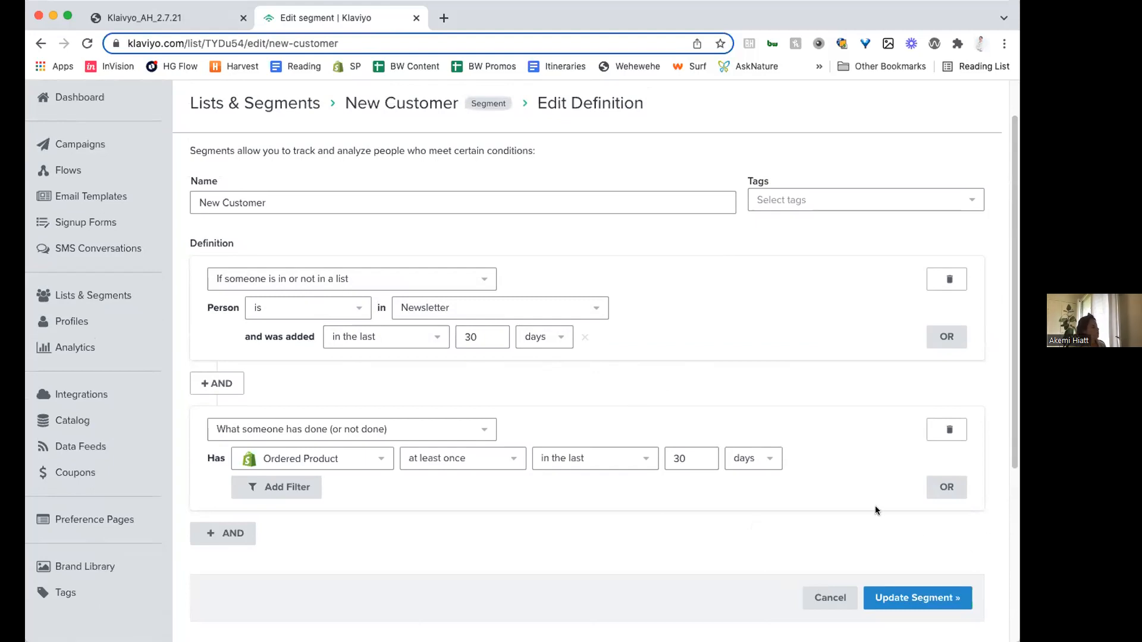
left_click(833, 595)
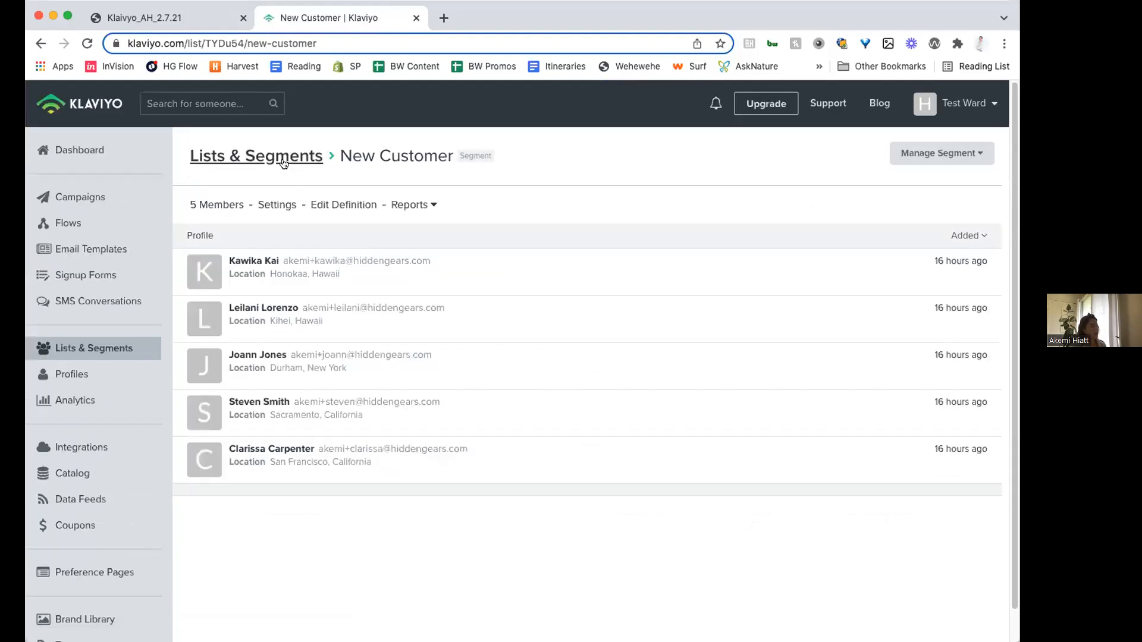
left_click(284, 163)
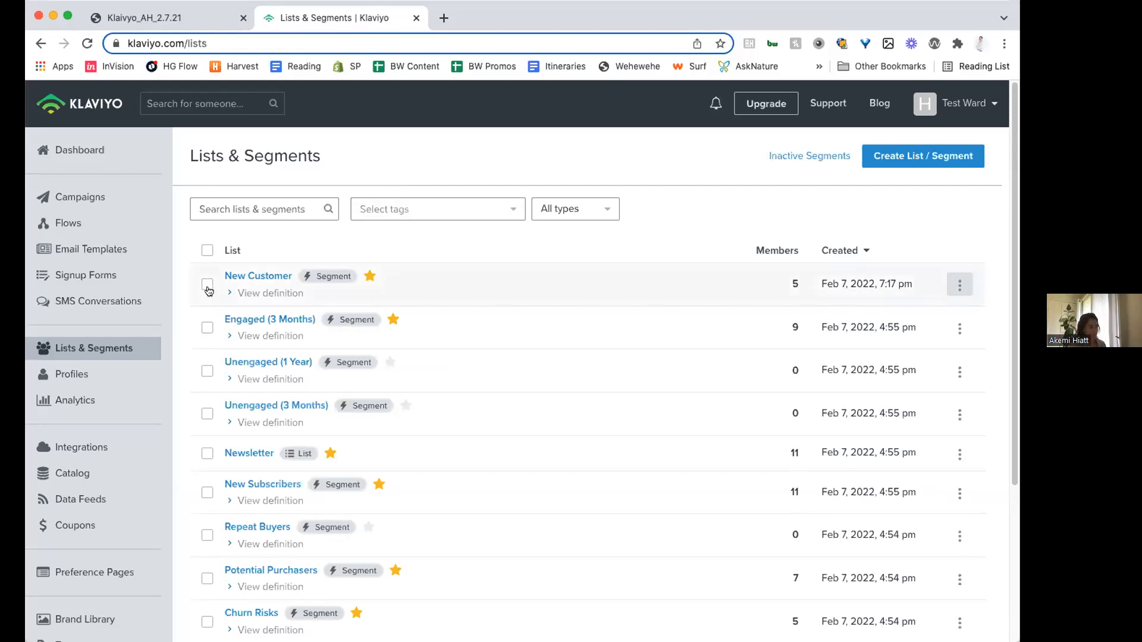
- Go to the Campaigns overview and create a new email campaign
left_click(93, 198)
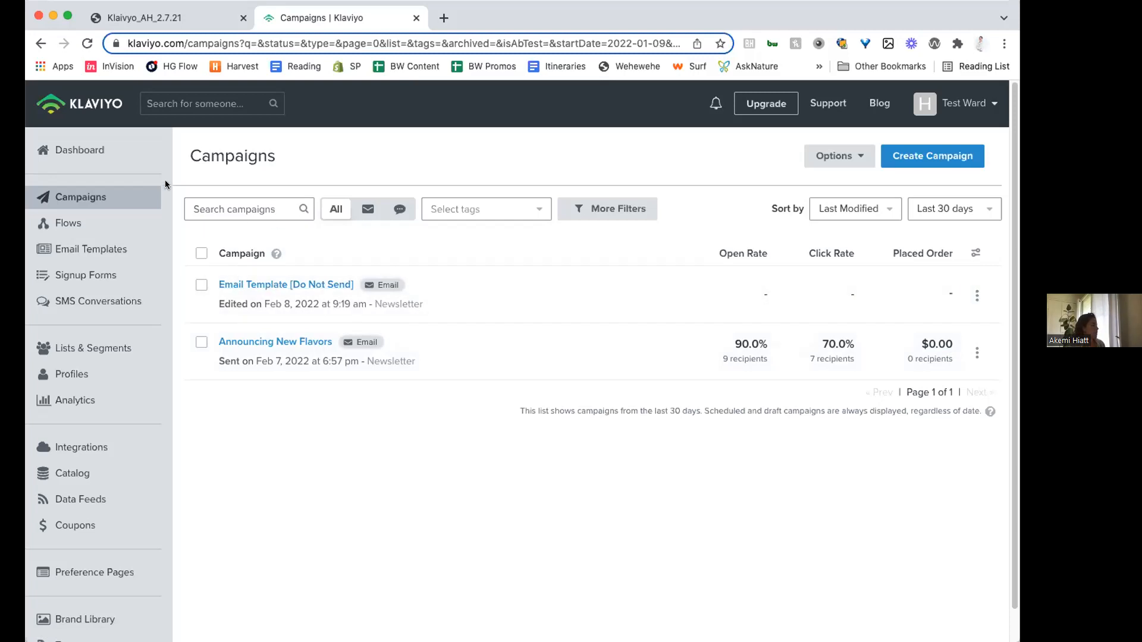
left_click(976, 354)
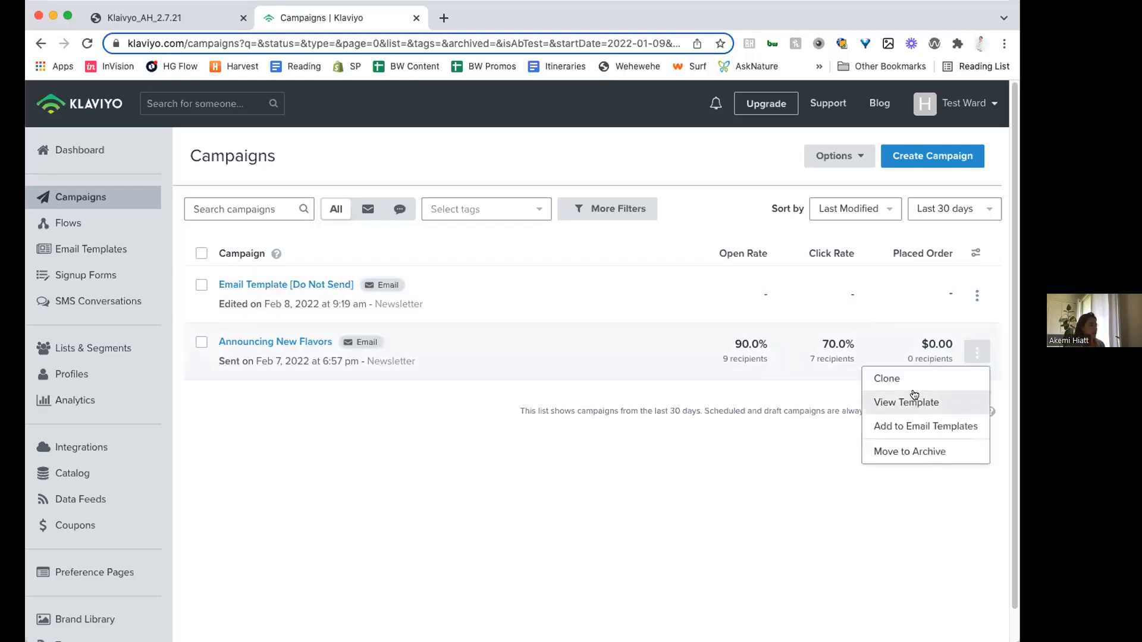
left_click(823, 508)
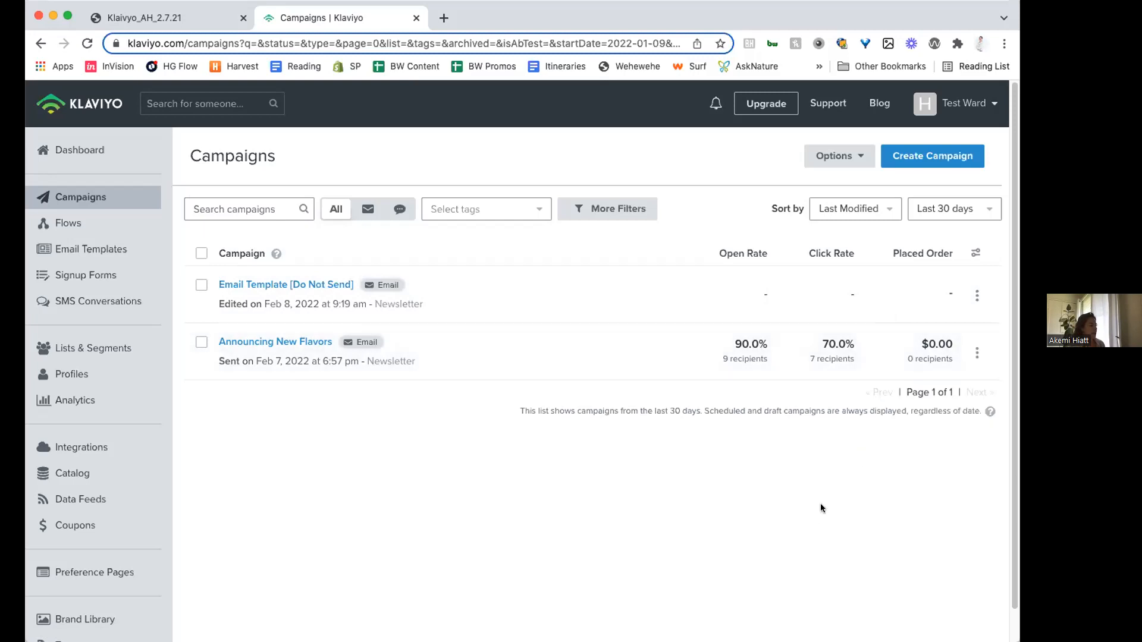
left_click(883, 156)
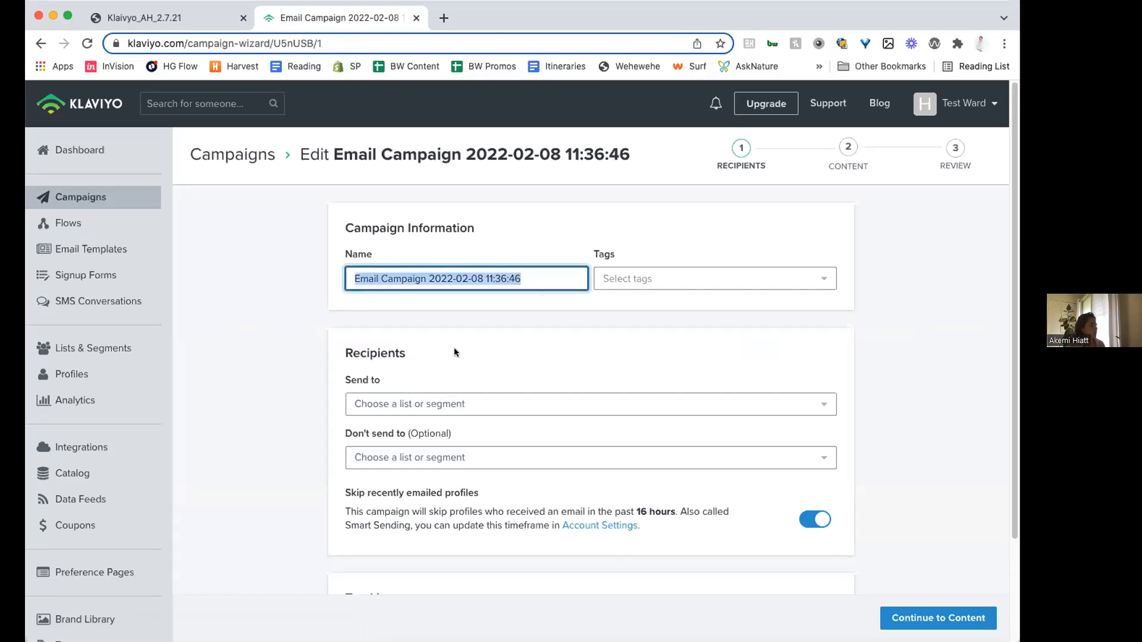
scroll(470, 319, "down", 1)
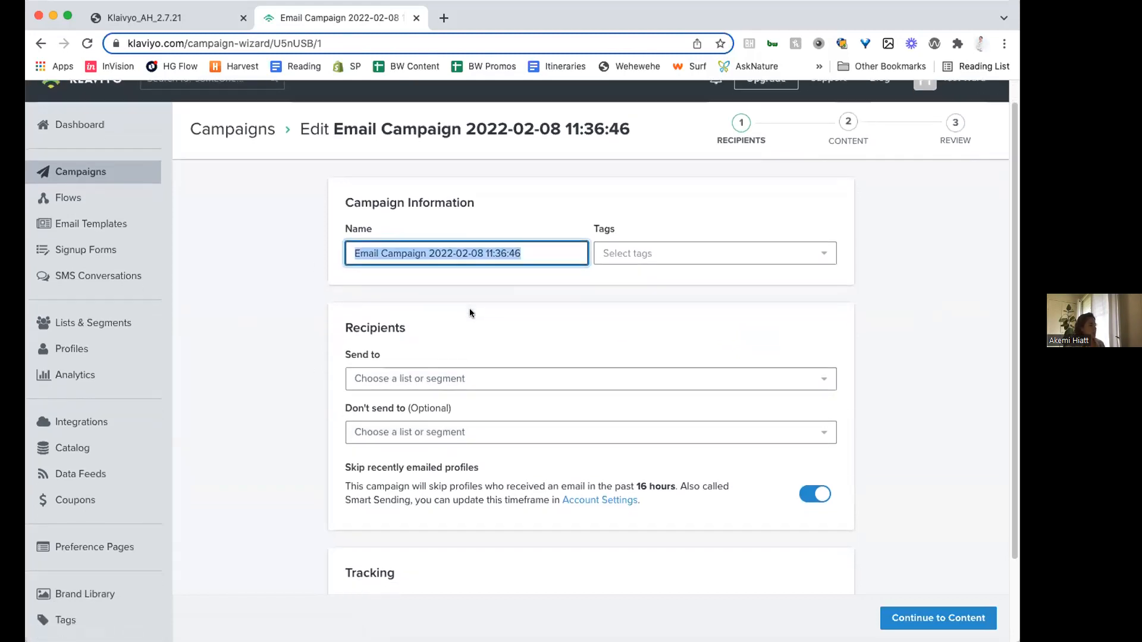
left_click(420, 380)
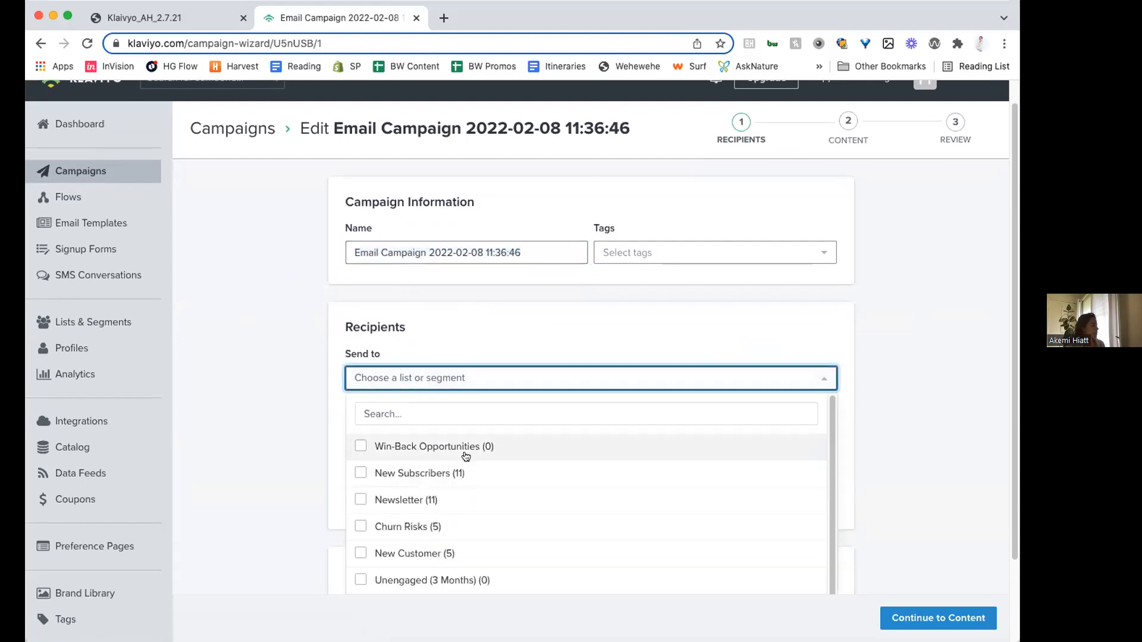
left_click(438, 502)
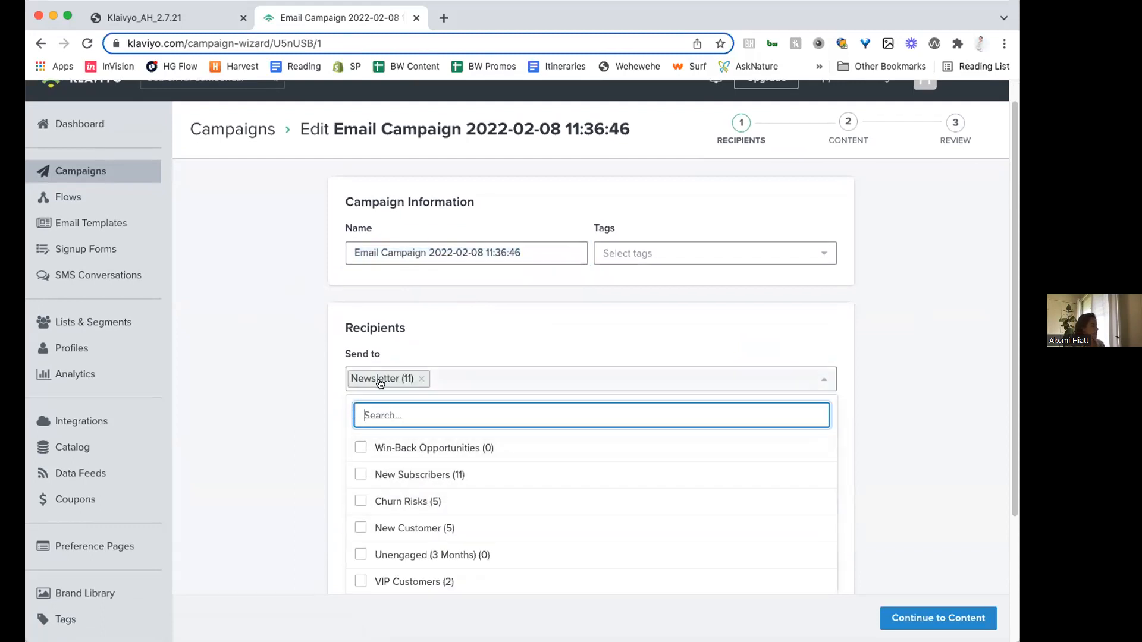
left_click(421, 379)
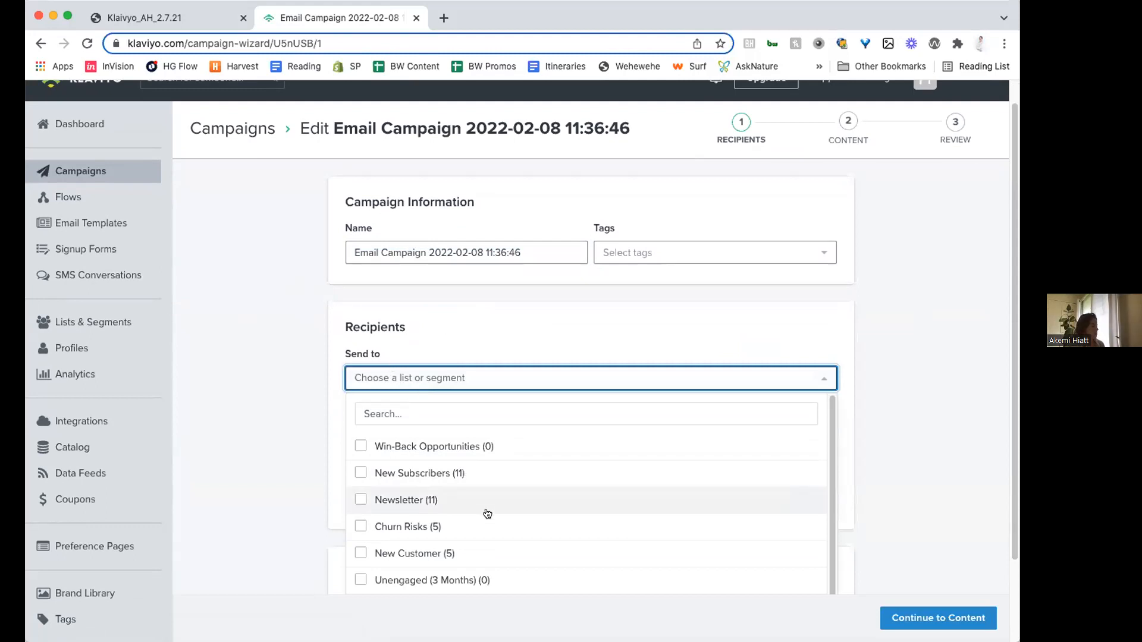
- Choose the Potential Purchasers segment as the campaign's Send to recipients
scroll(489, 516, "down", 1)
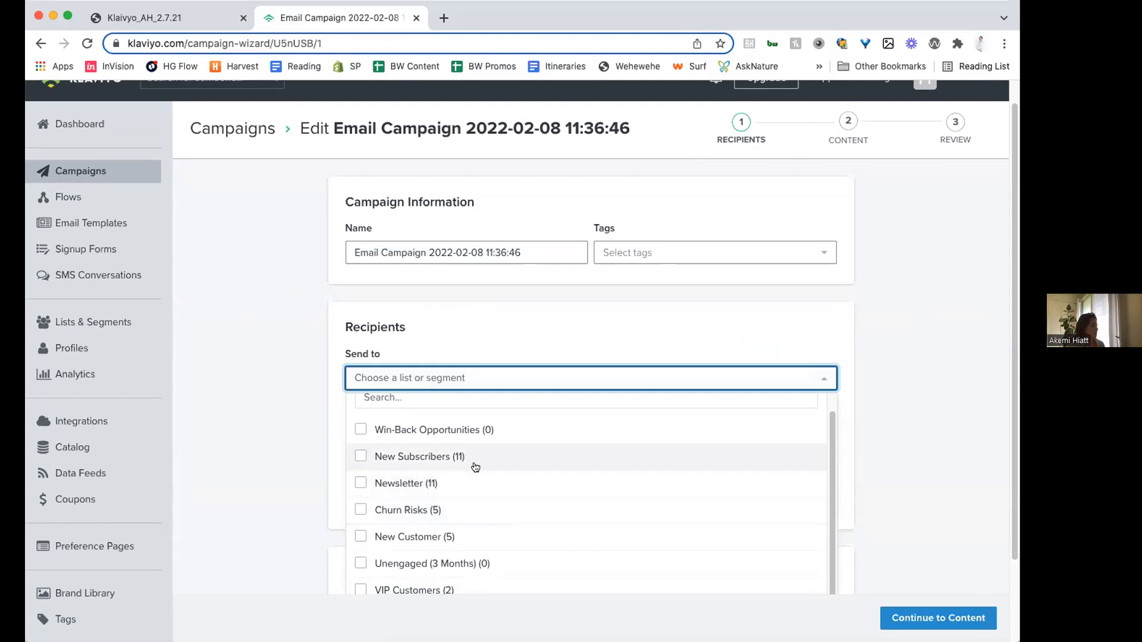
scroll(535, 470, "down", 4)
left_click(450, 520)
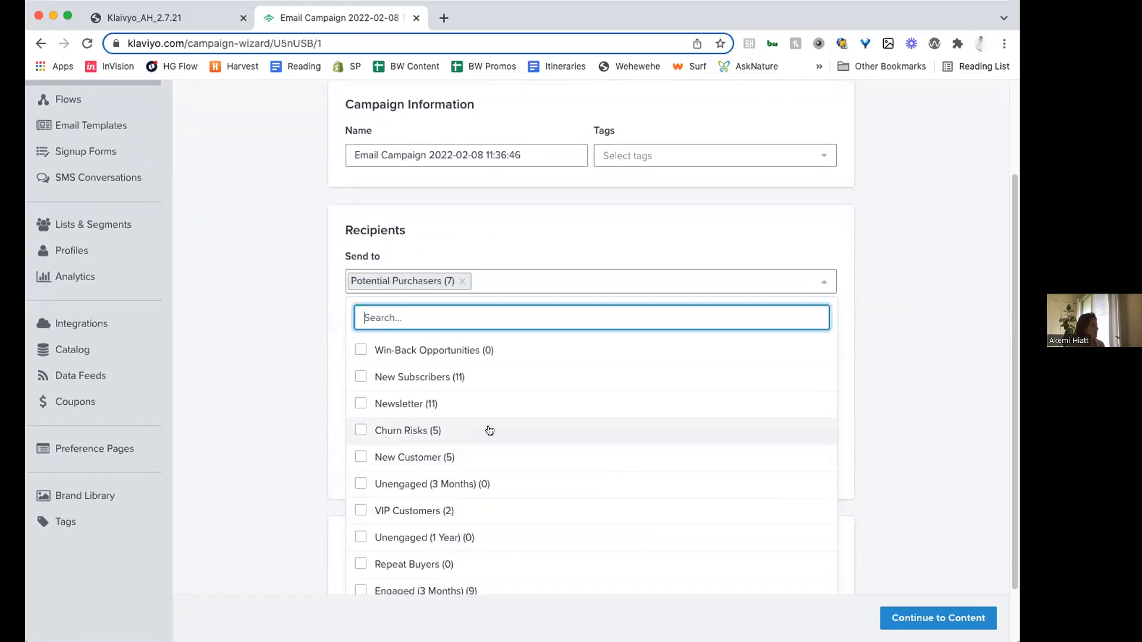
left_click(380, 303)
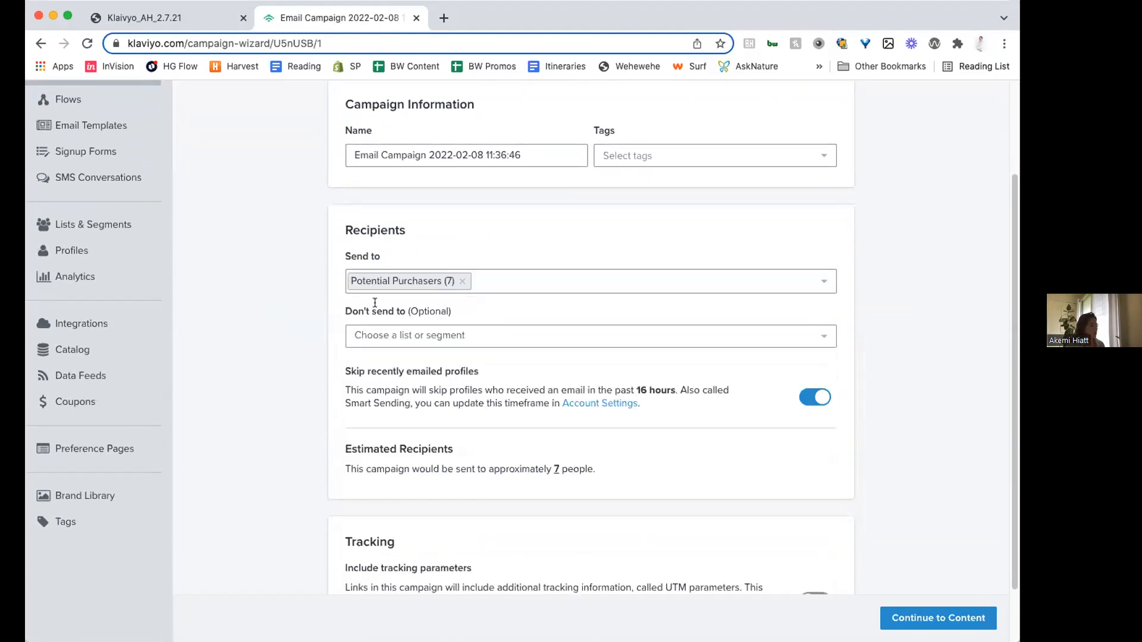
- Rename the campaign as Potential Purchasers
left_click(515, 152)
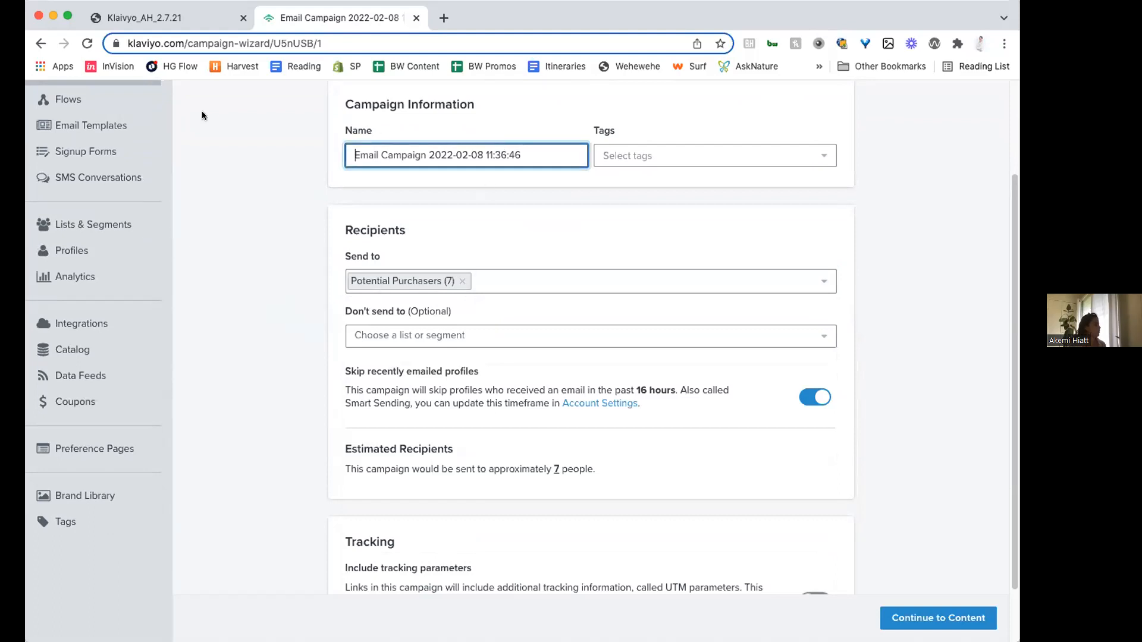
key("super+a")
type("Potential Purchase")
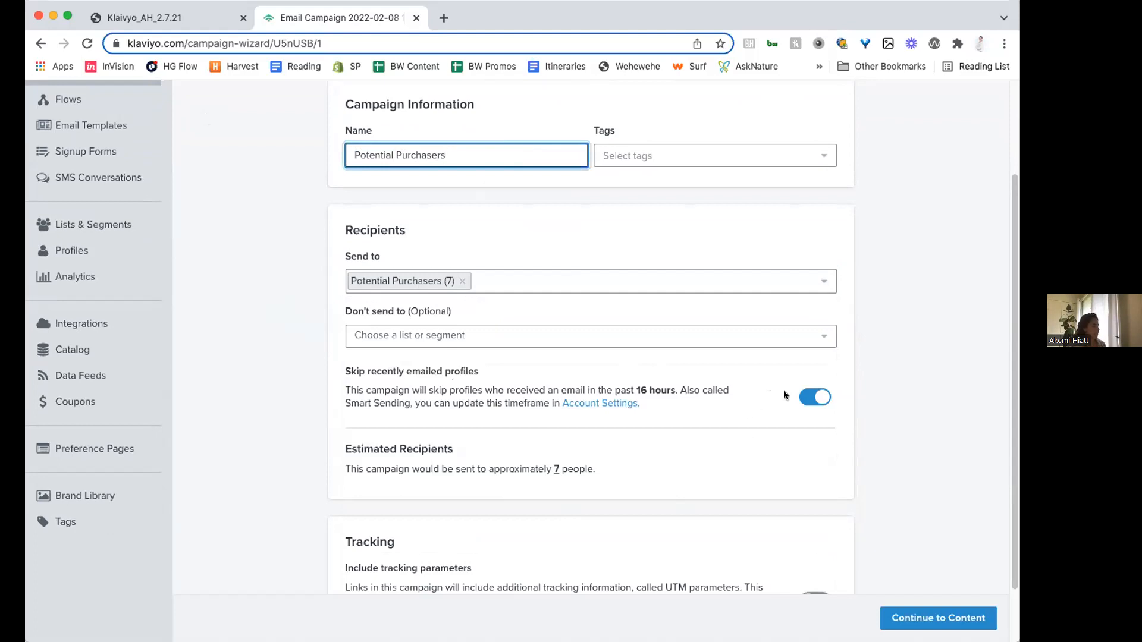
- Turn on Include tracking parameters for the campaign and continue to the content stage
scroll(784, 390, "down", 1)
scroll(784, 388, "down", 1)
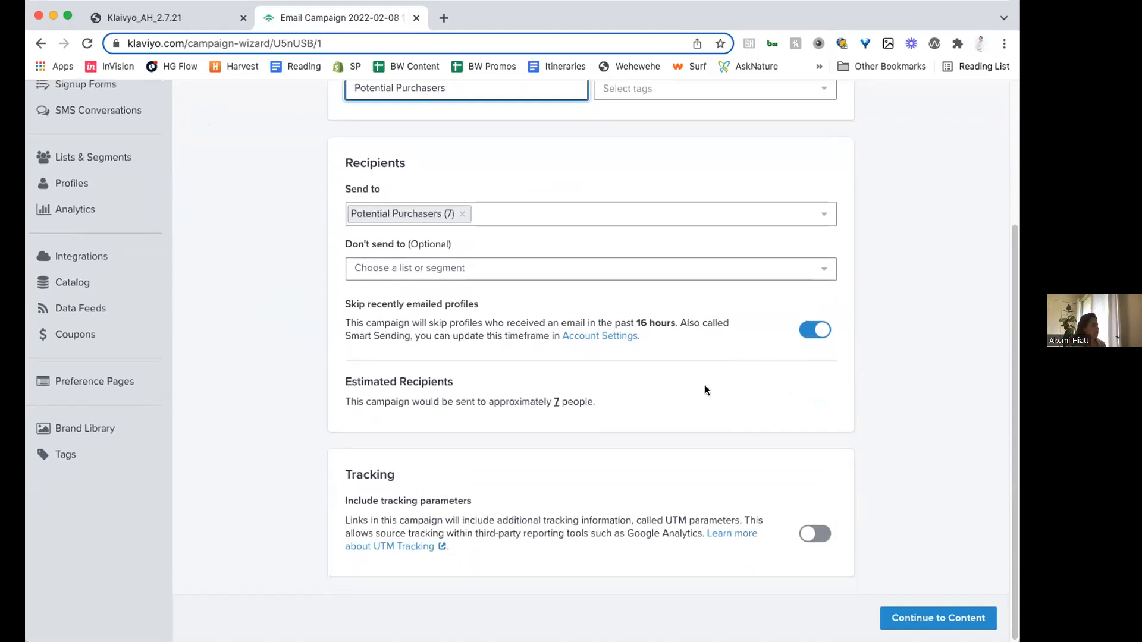
left_click(800, 533)
scroll(799, 533, "down", 2)
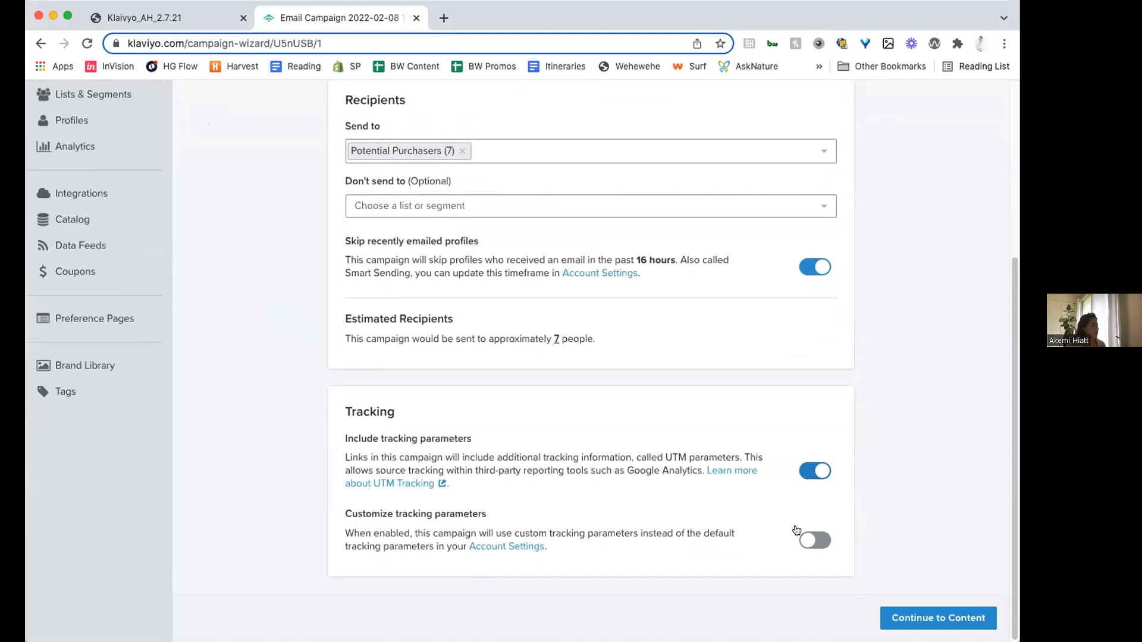
scroll(737, 467, "up", 3)
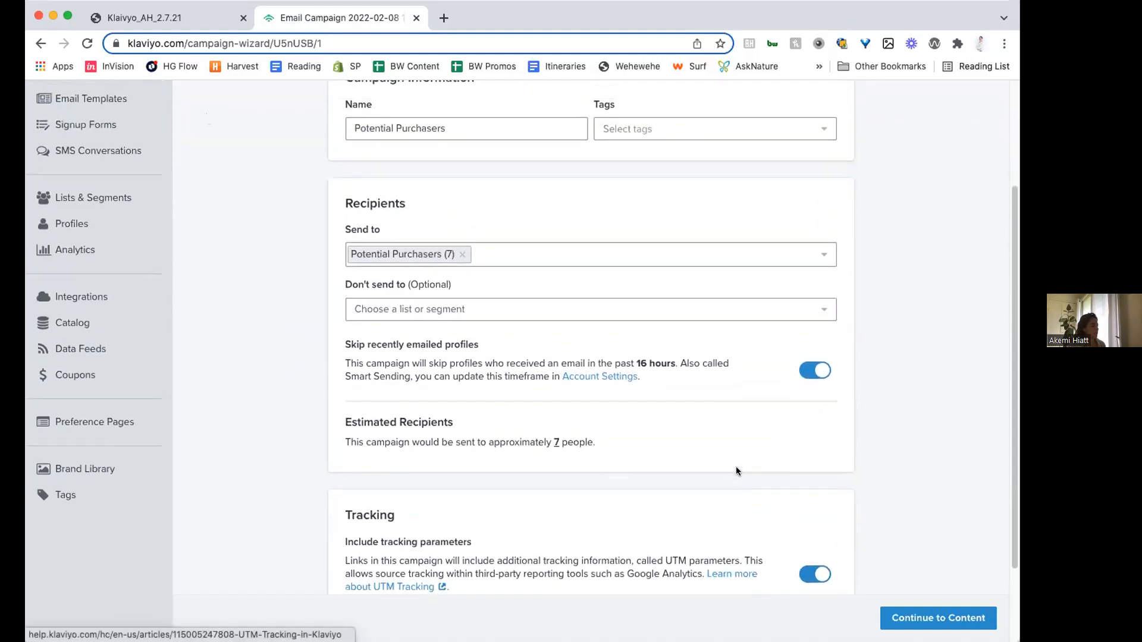
left_click(939, 618)
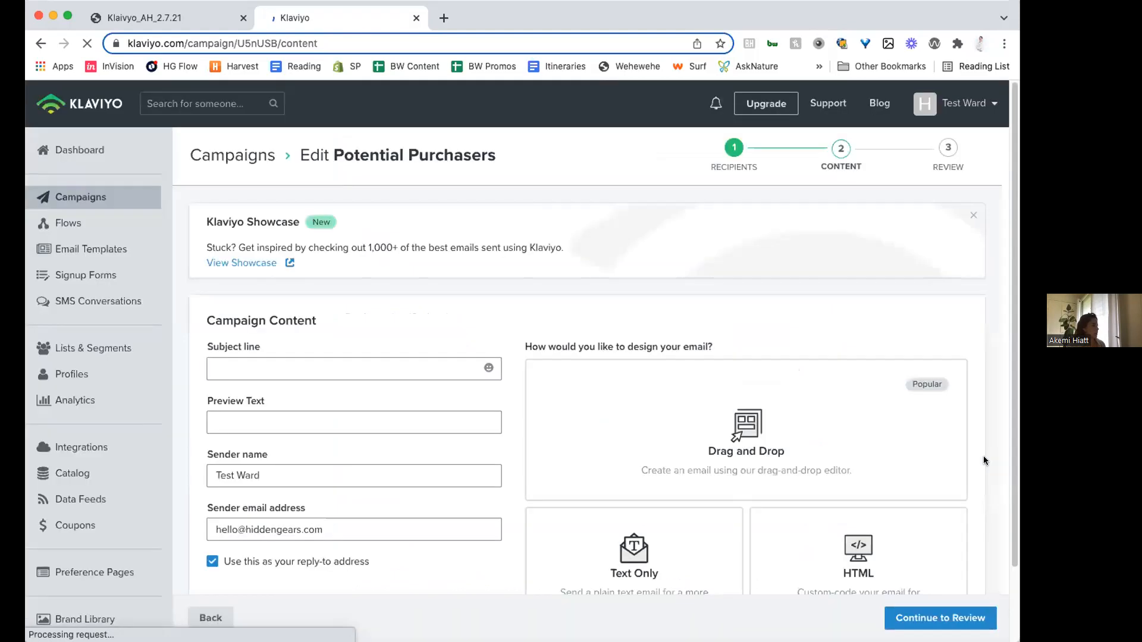
- Set the campaign's subject line to "We see that you've been checking us out"
scroll(832, 474, "down", 2)
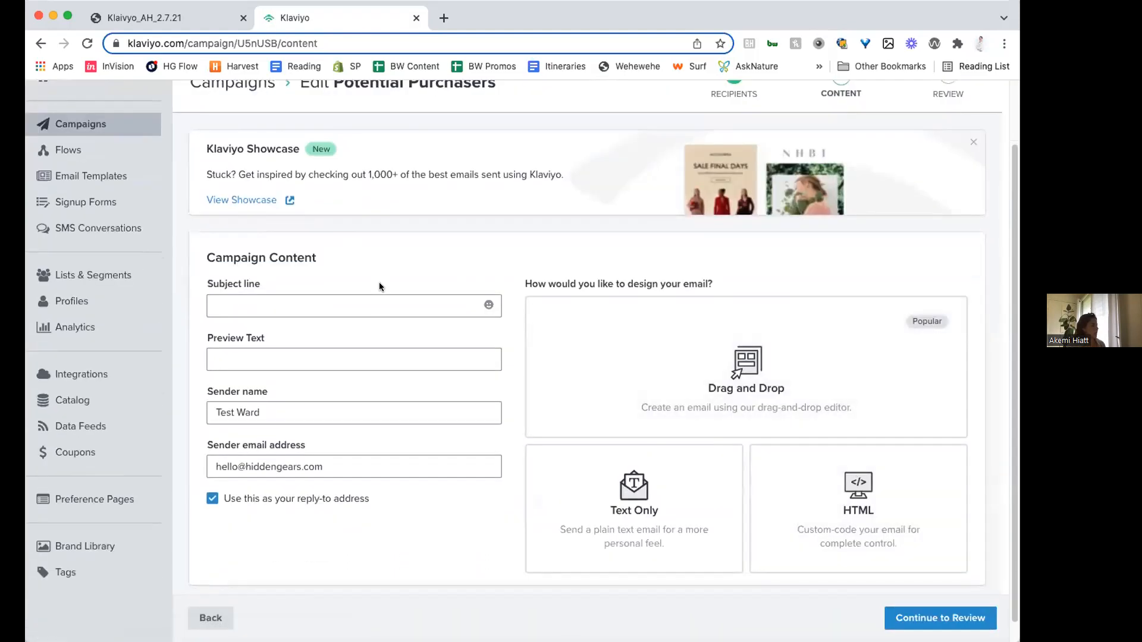
left_click(393, 306)
left_click(422, 254)
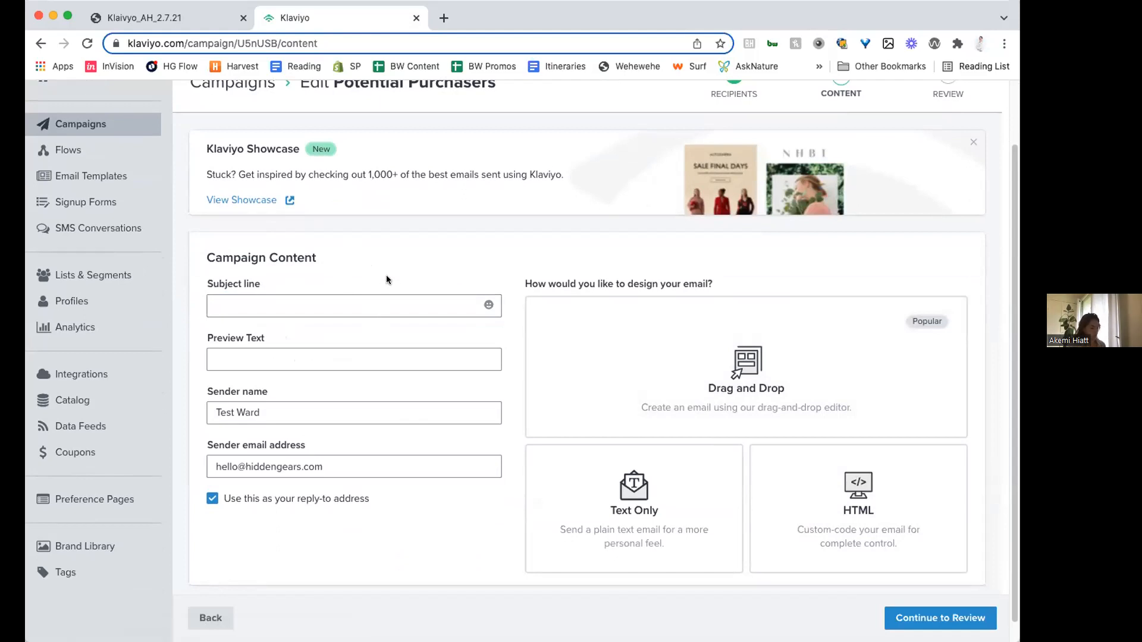
left_click(389, 303)
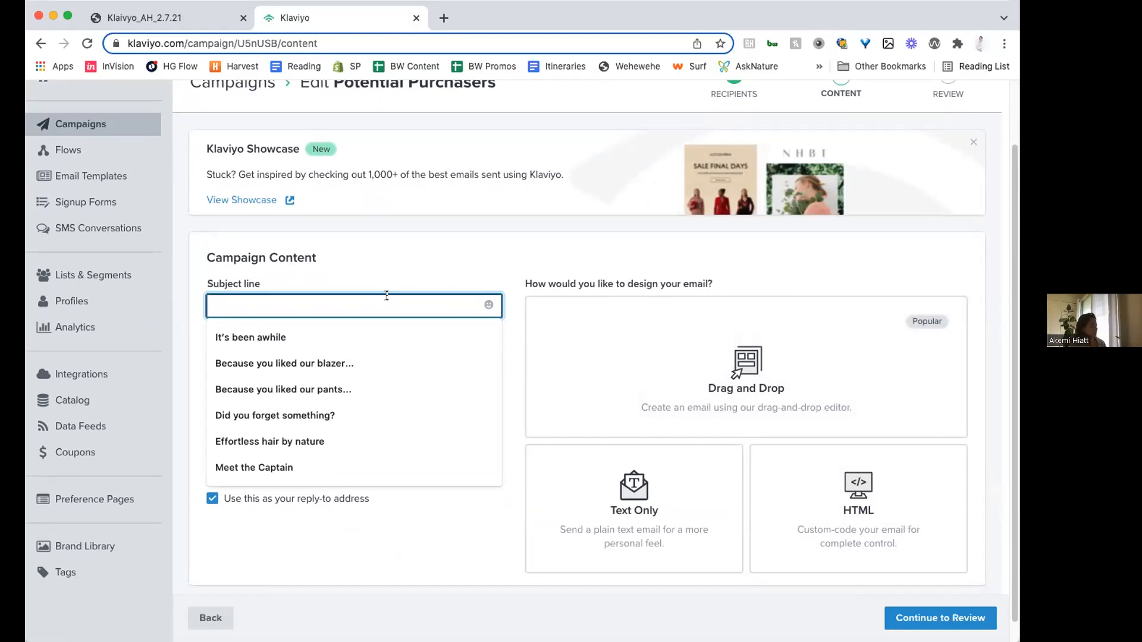
type("We see ")
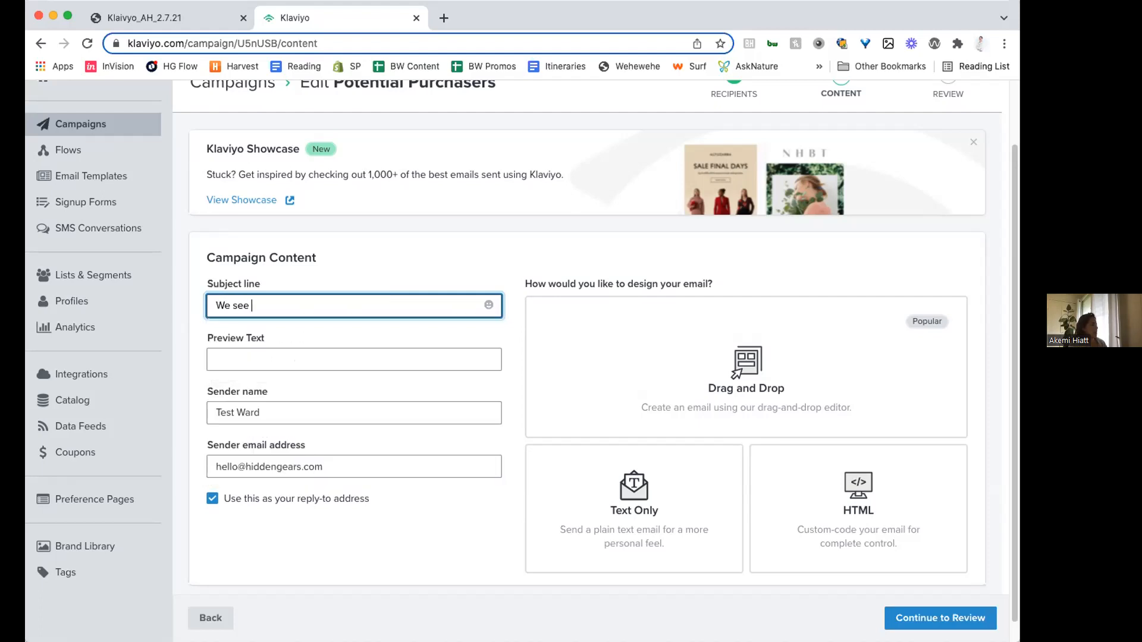
type("that you've been checking us out")
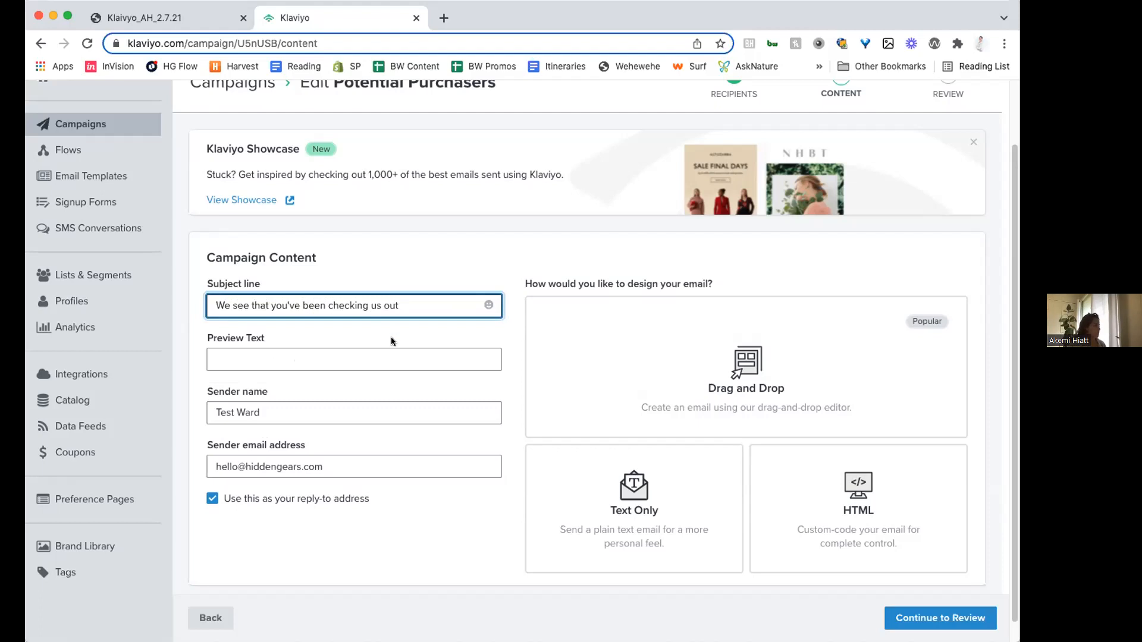
- Set the preview text to "Some of our most popular products" and choose the Drag and Drop option for designing the email
left_click(405, 359)
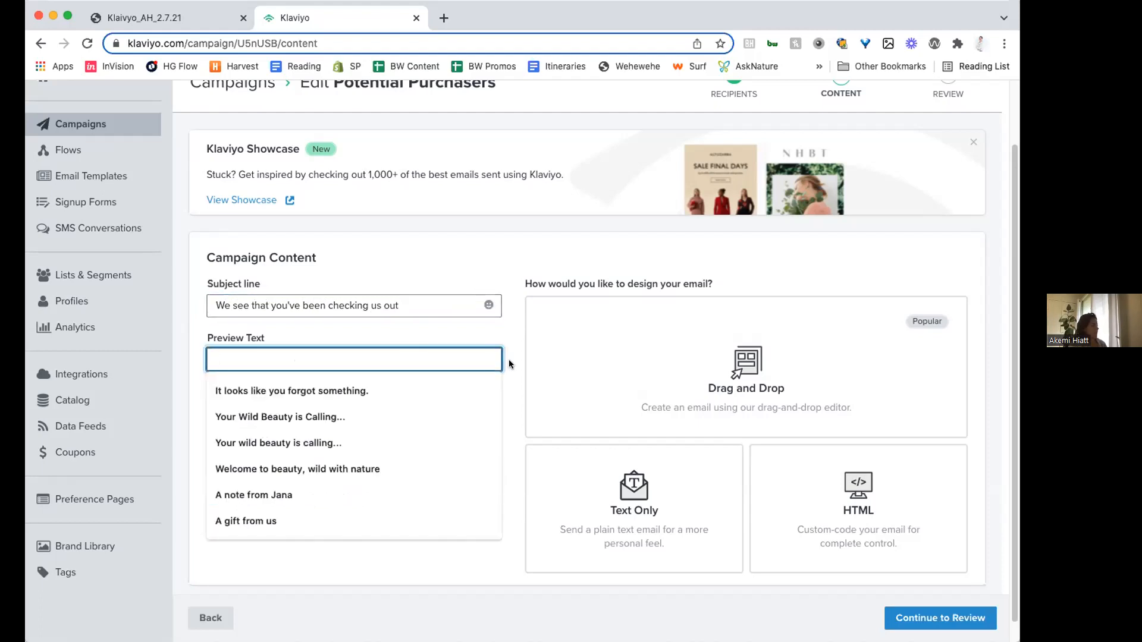
type("Some of our most popular products")
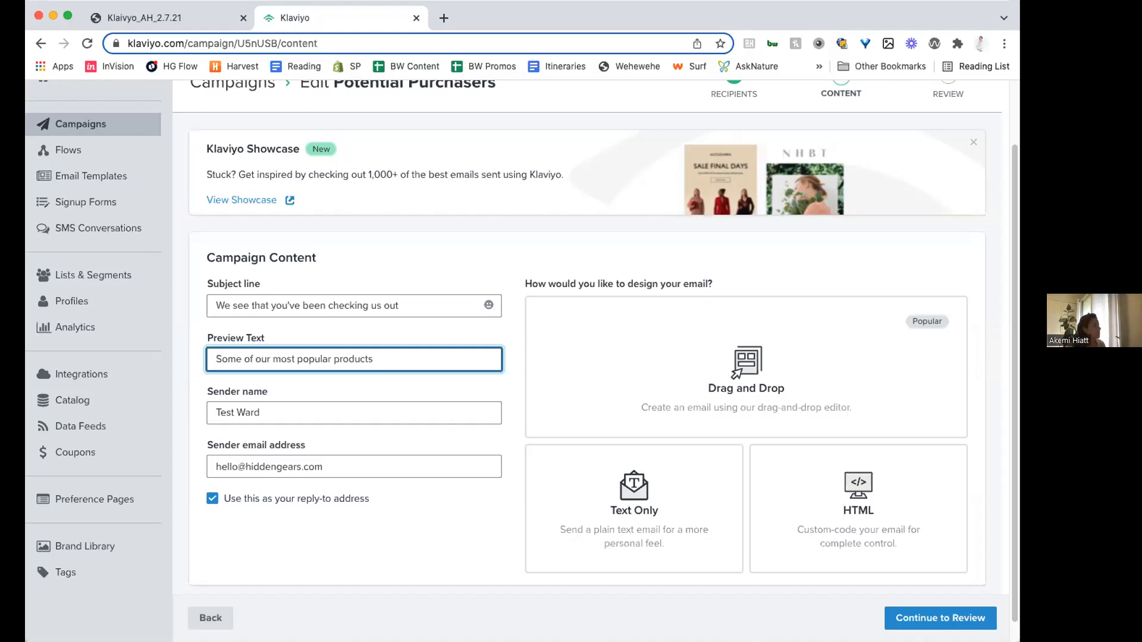
left_click(687, 263)
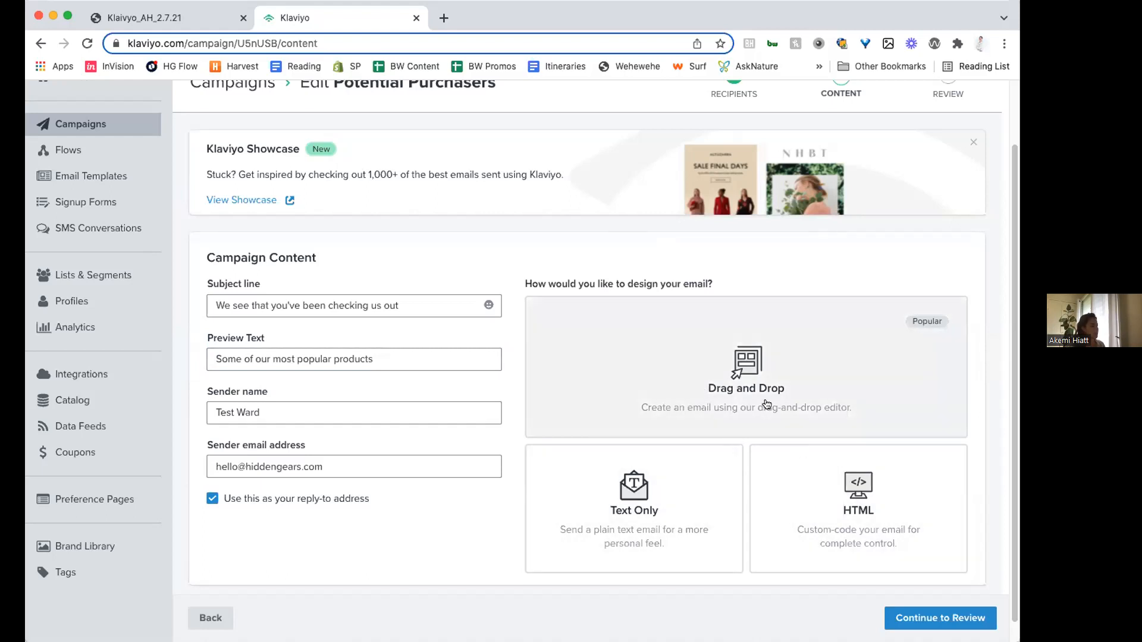
left_click(767, 404)
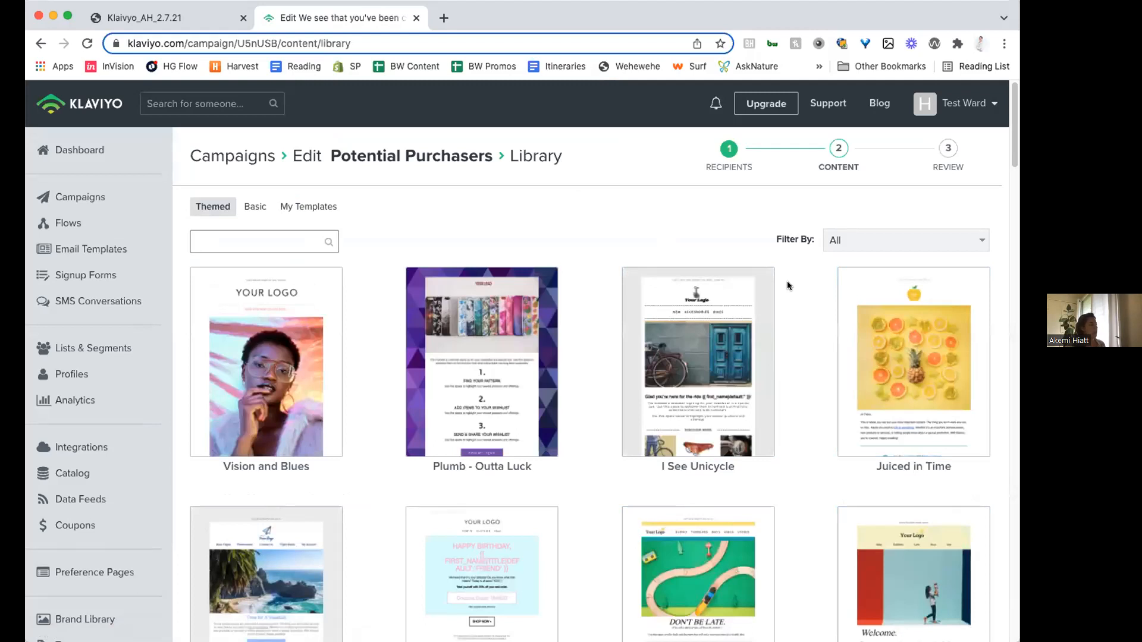
- Switch to the Klaivyo_AH_2.7.21 PDF and advance from the New Customer segment page to the email design examples on page 40
left_click(181, 18)
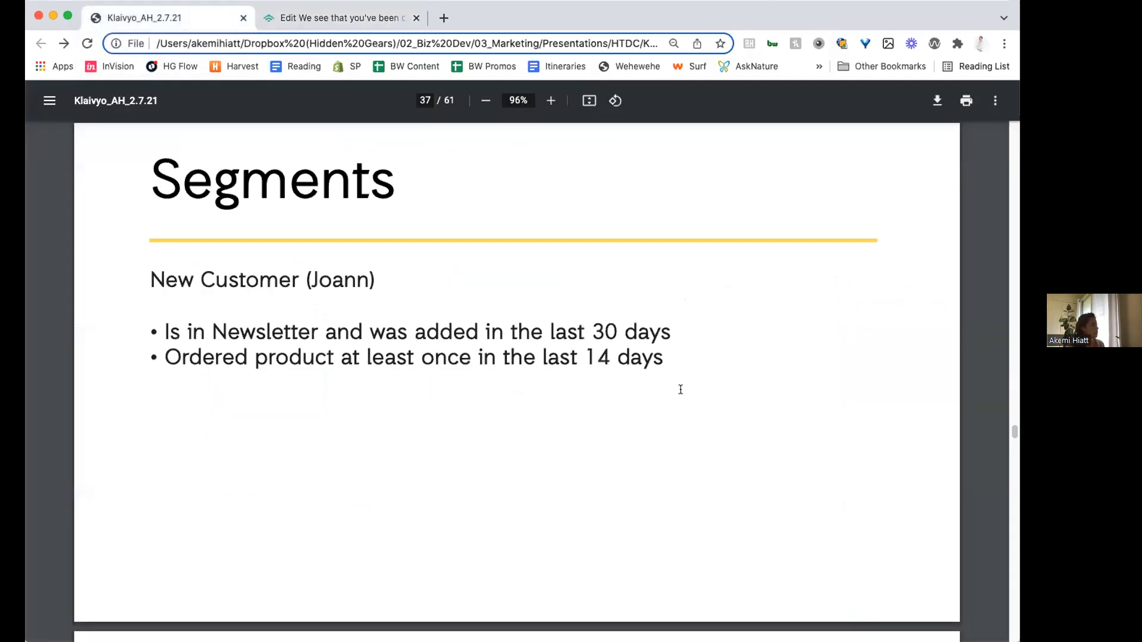
key("Right")
key("Right")
key("Right")
key("Right")
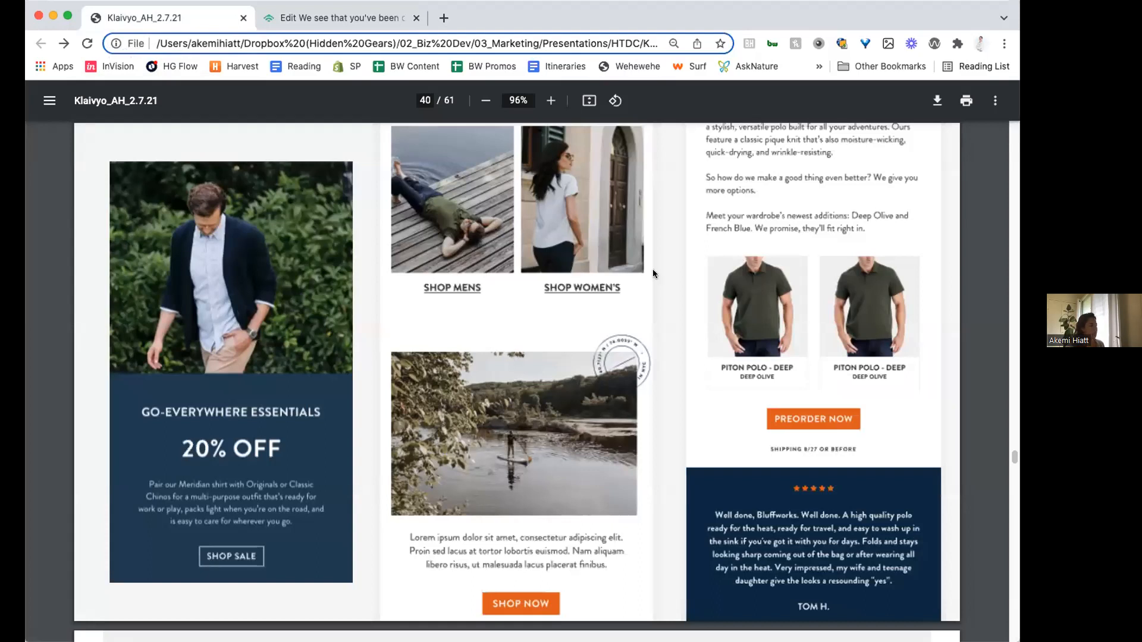
- Return to Klaviyo's template library and select the Vision and Blues template for the campaign email
left_click(357, 18)
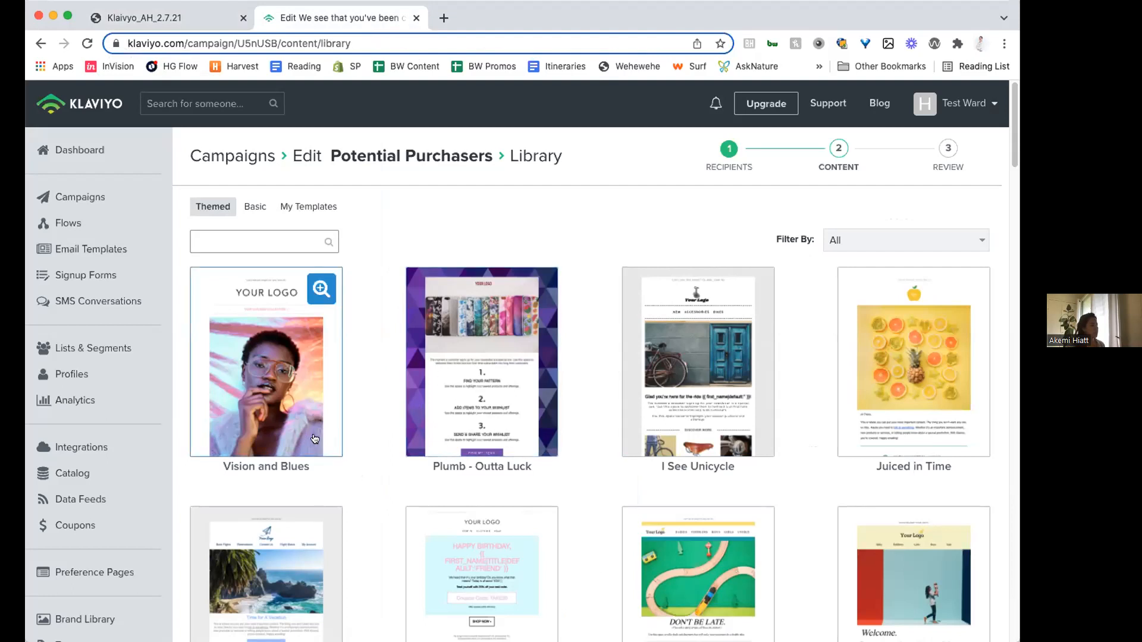
left_click(283, 373)
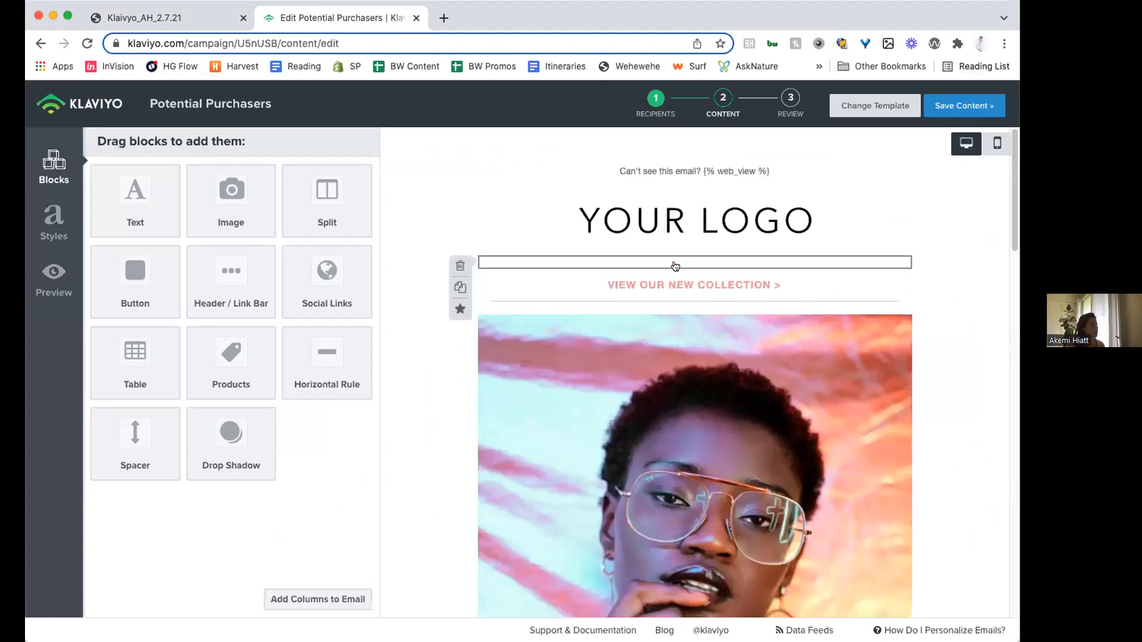
- Examine the settings of the template's logo and main photo image blocks, and look through the email content below them
left_click(674, 248)
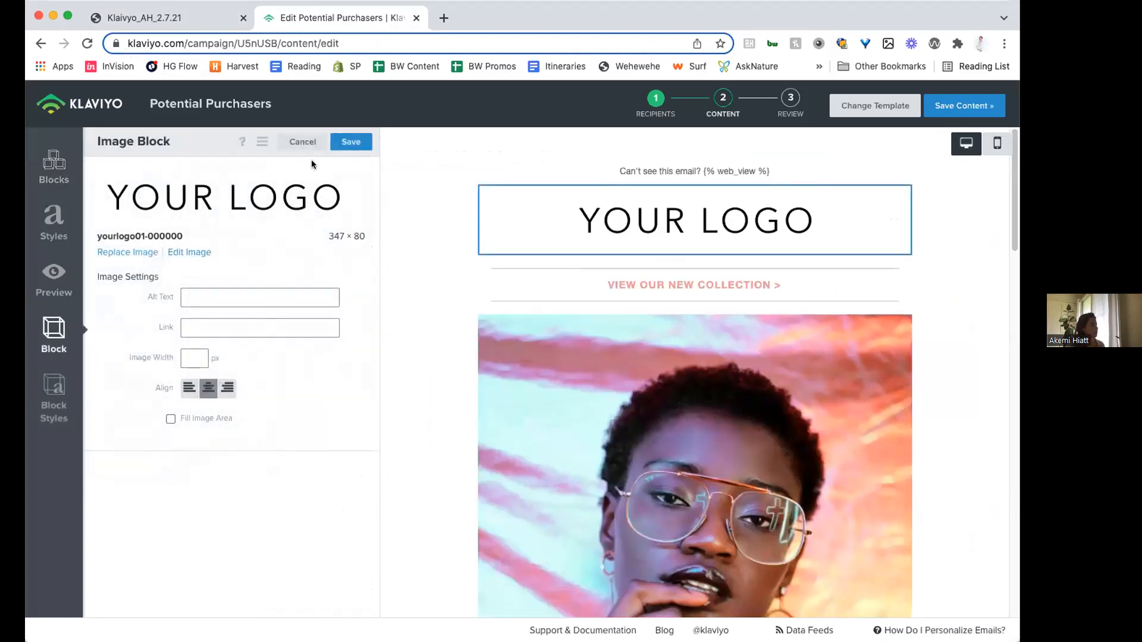
left_click(295, 141)
scroll(673, 368, "down", 1)
left_click(673, 370)
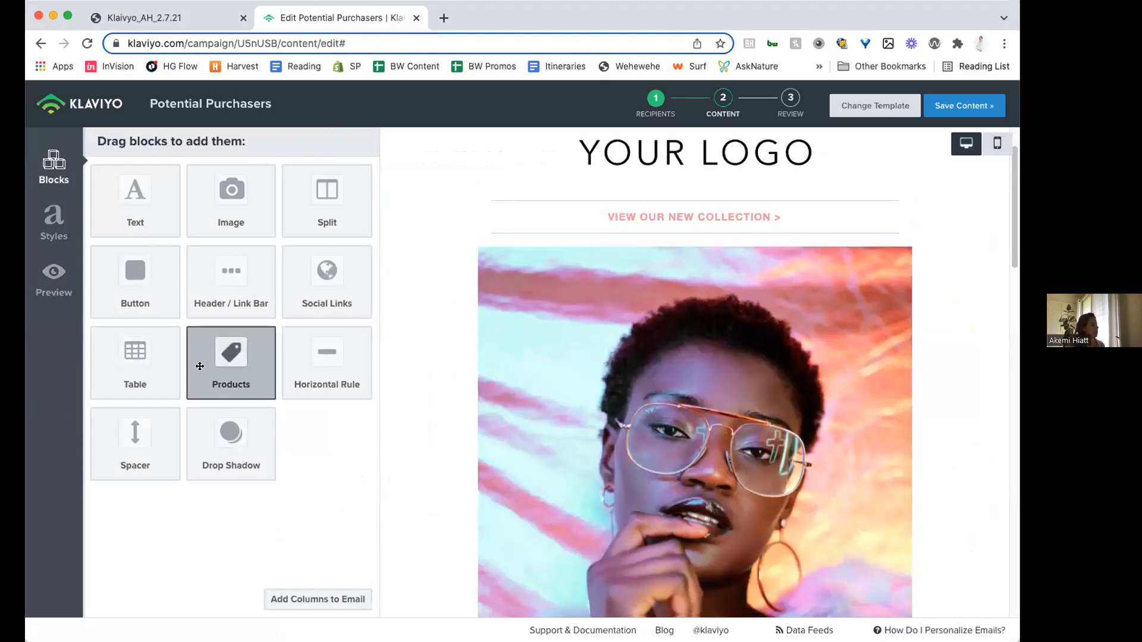
scroll(657, 434, "down", 5)
scroll(310, 435, "down", 3)
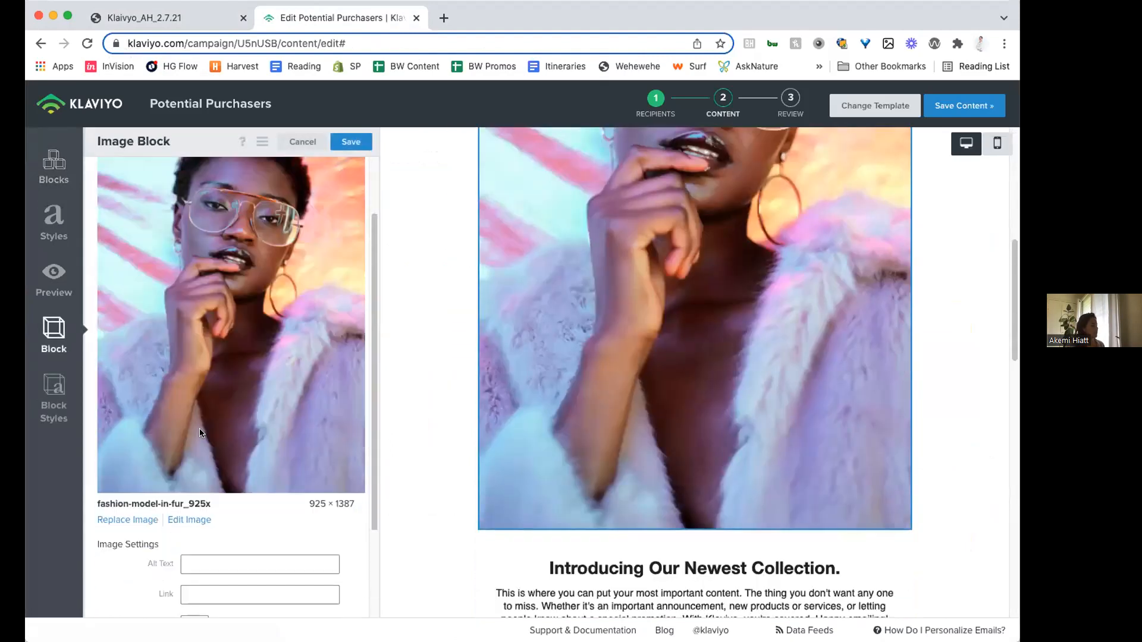
scroll(736, 409, "down", 5)
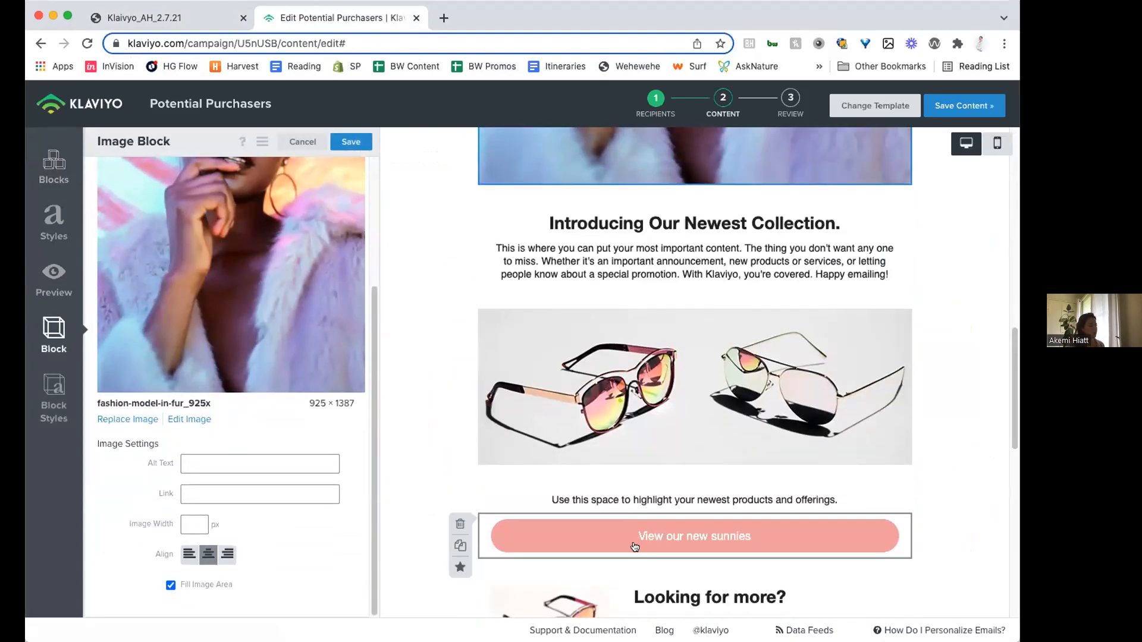
scroll(651, 371, "down", 4)
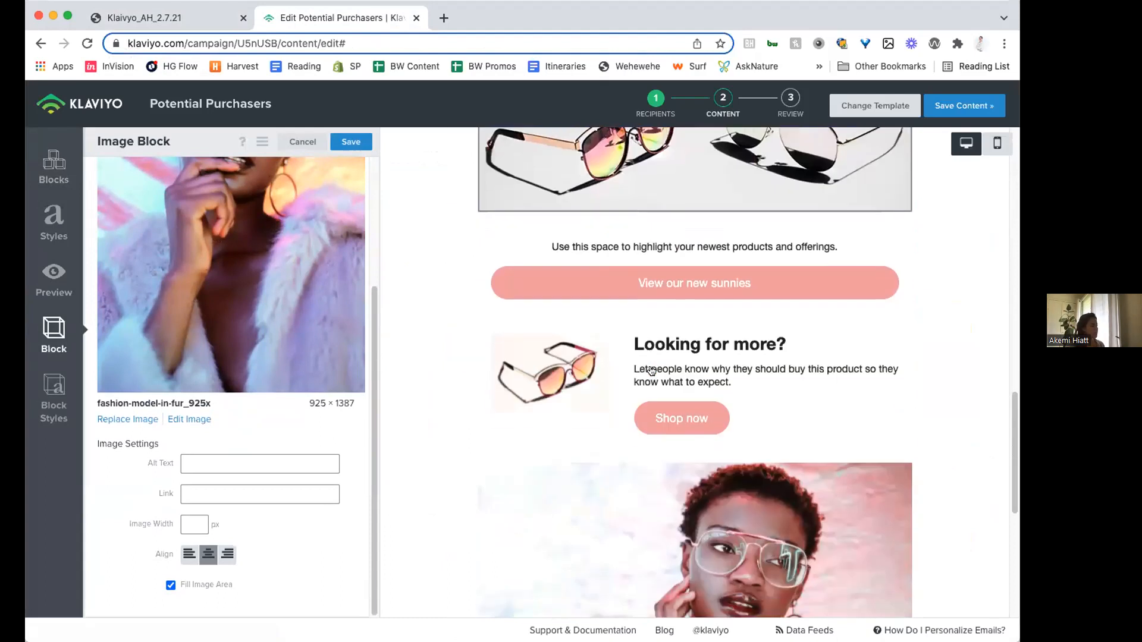
- Add an empty Image block between the "View our new collection" link and the main model photo
left_click(53, 166)
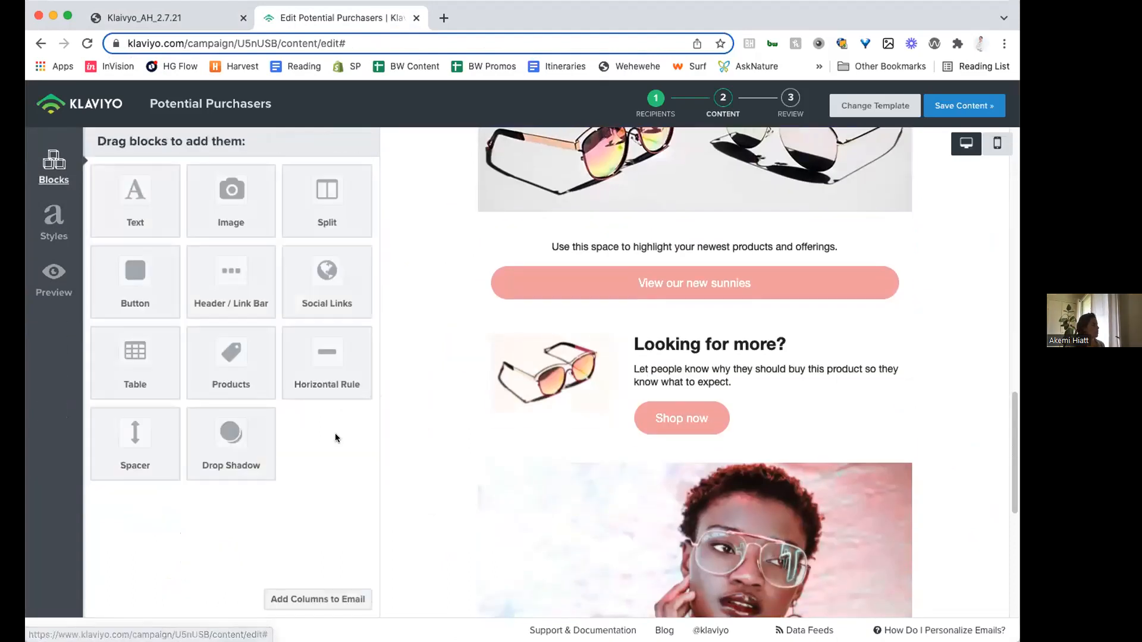
scroll(565, 464, "up", 2)
scroll(565, 464, "down", 5)
mouse_move(231, 202)
left_mouse_down()
mouse_move(476, 211)
mouse_move(530, 193)
left_mouse_up()
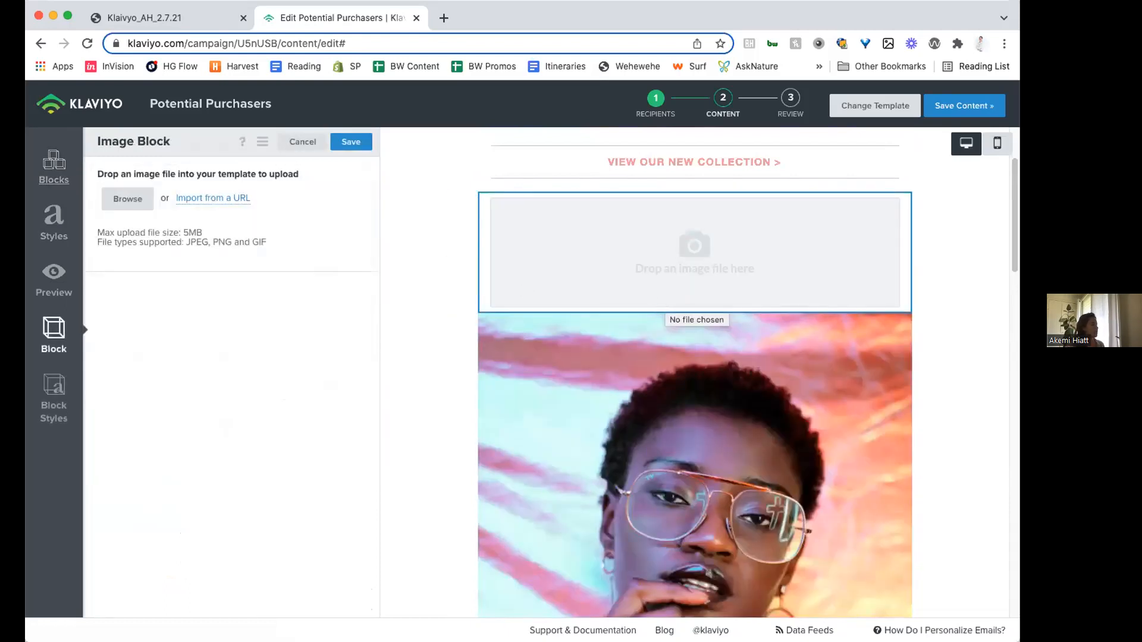
- Switch to the Klaivyo_AH_2.7.21 PDF and review the email examples and the Must Haves list on page 42
left_click(207, 19)
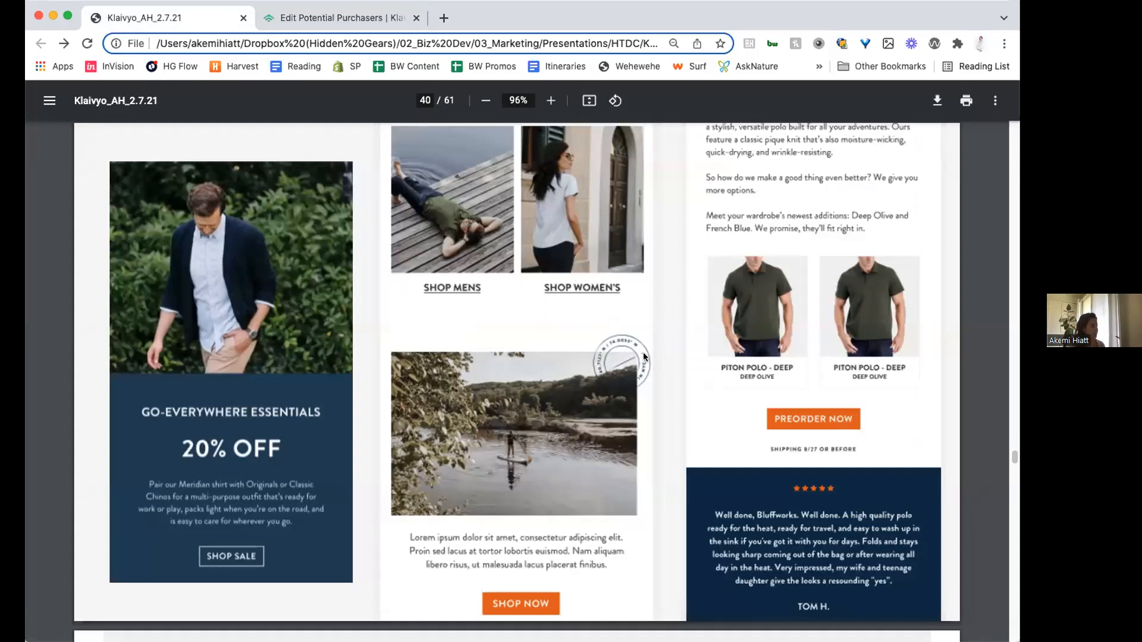
key("Right")
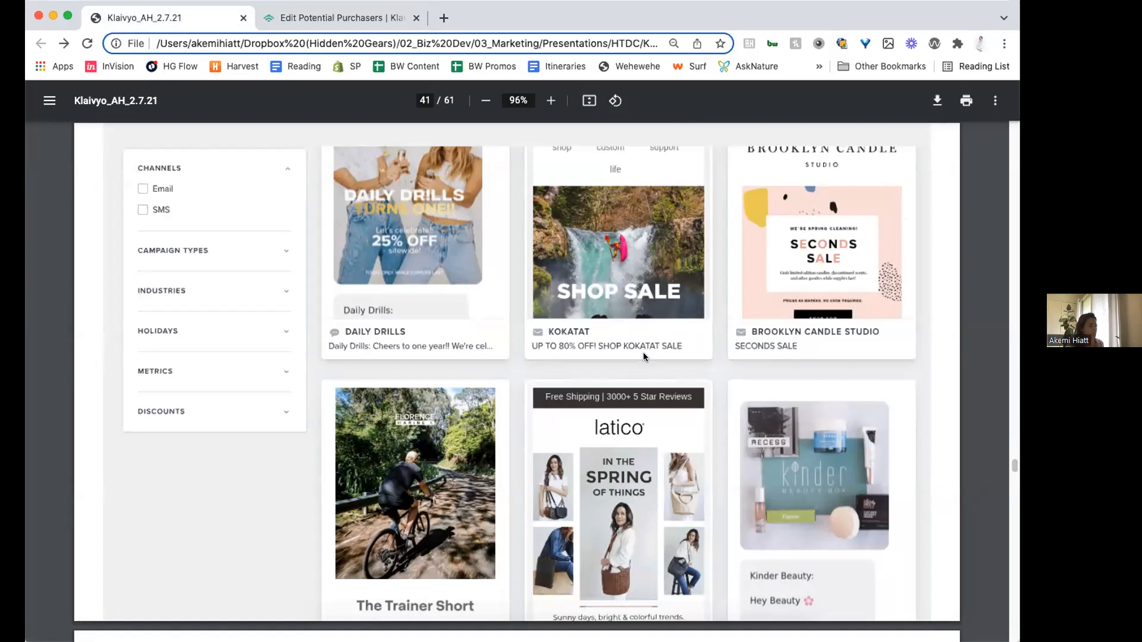
key("Right")
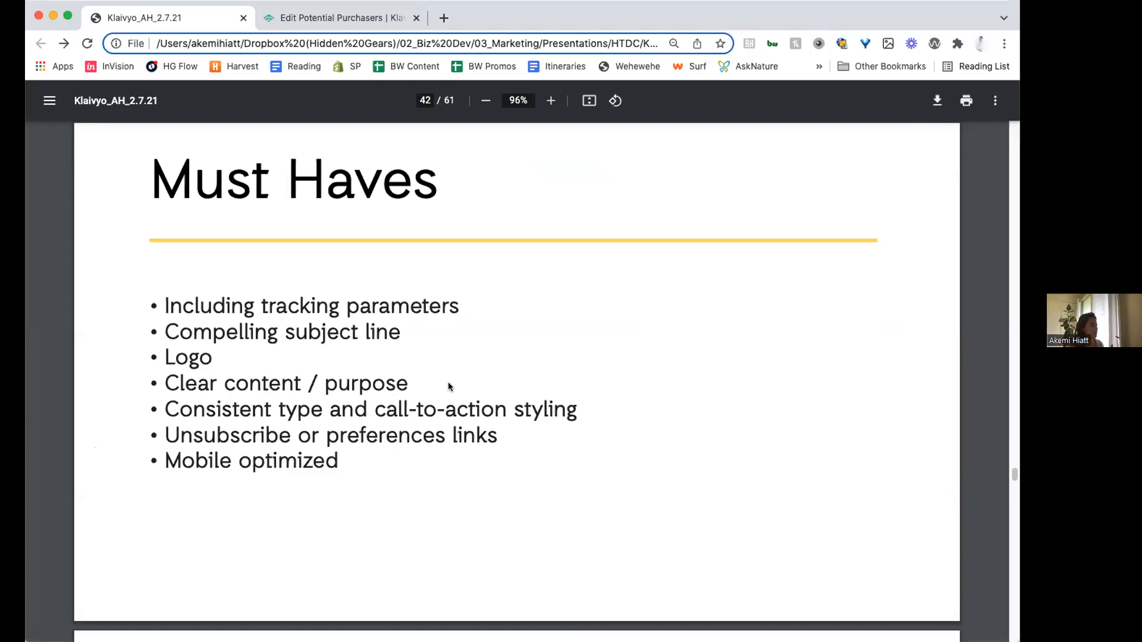
key("Left")
key("Left")
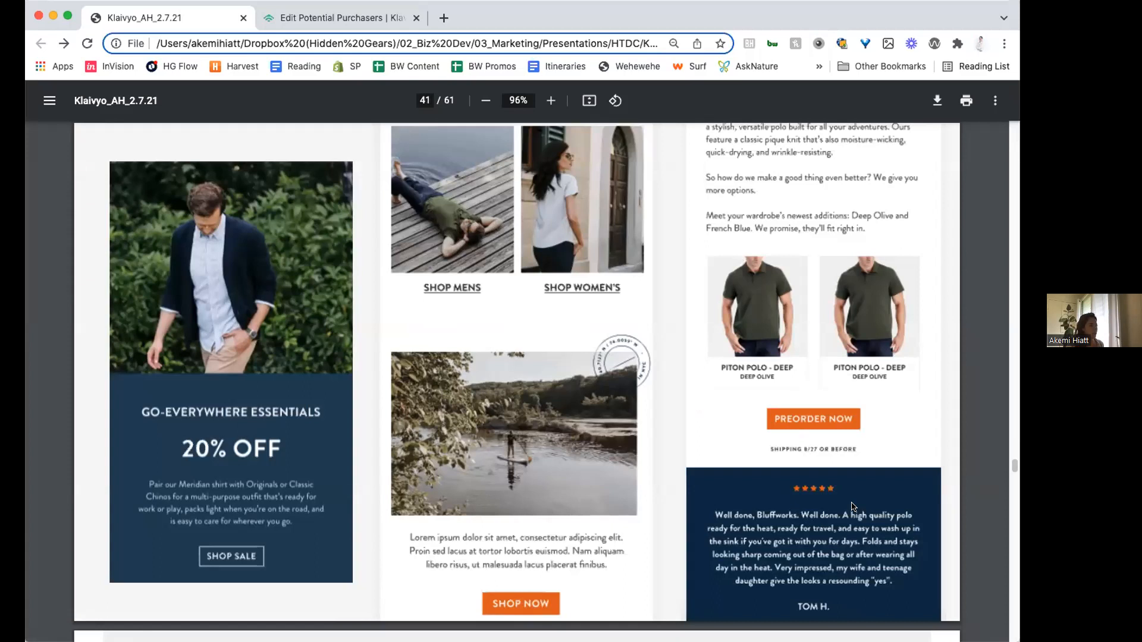
key("Right")
key("Right")
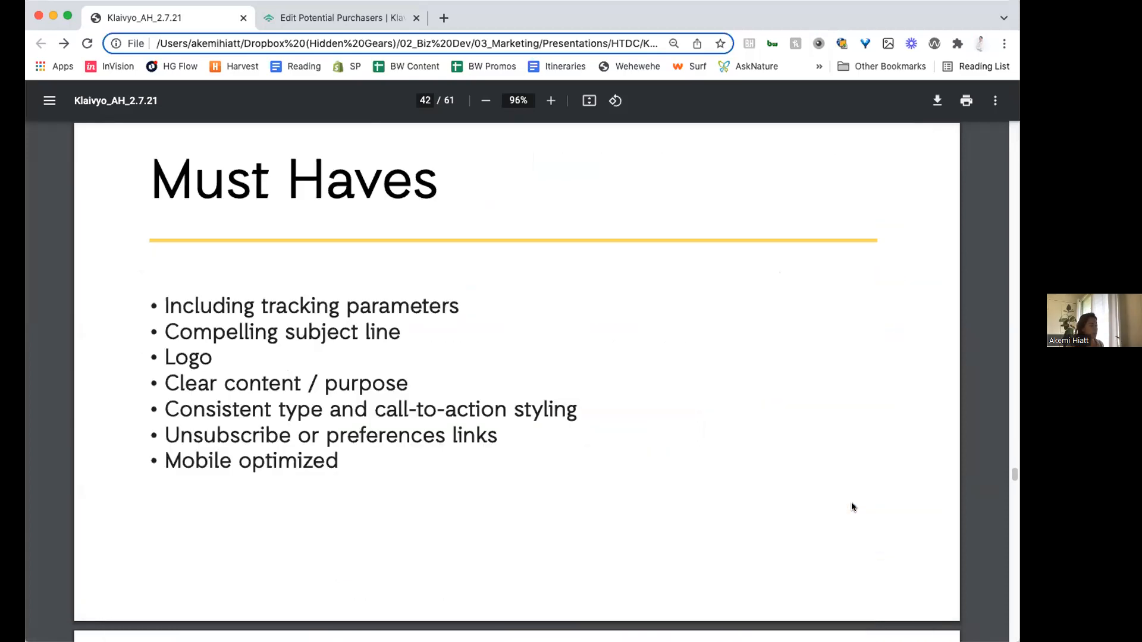